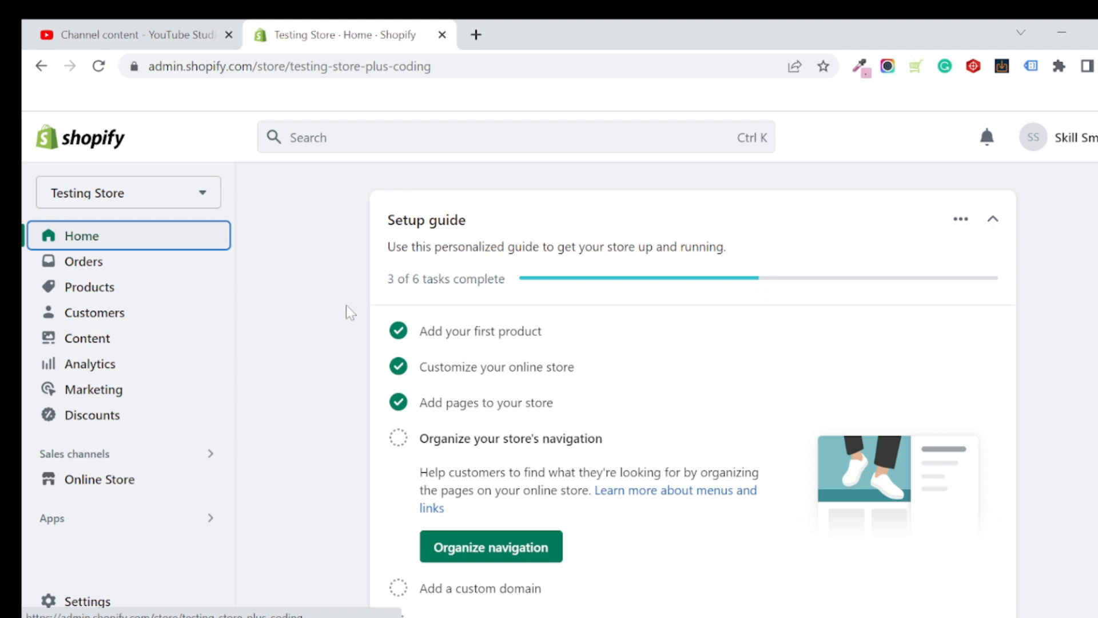
Step: Start a new collection in the store's product collections and title it Bedding
{"action": "left_click", "coordinate": [129, 293]}
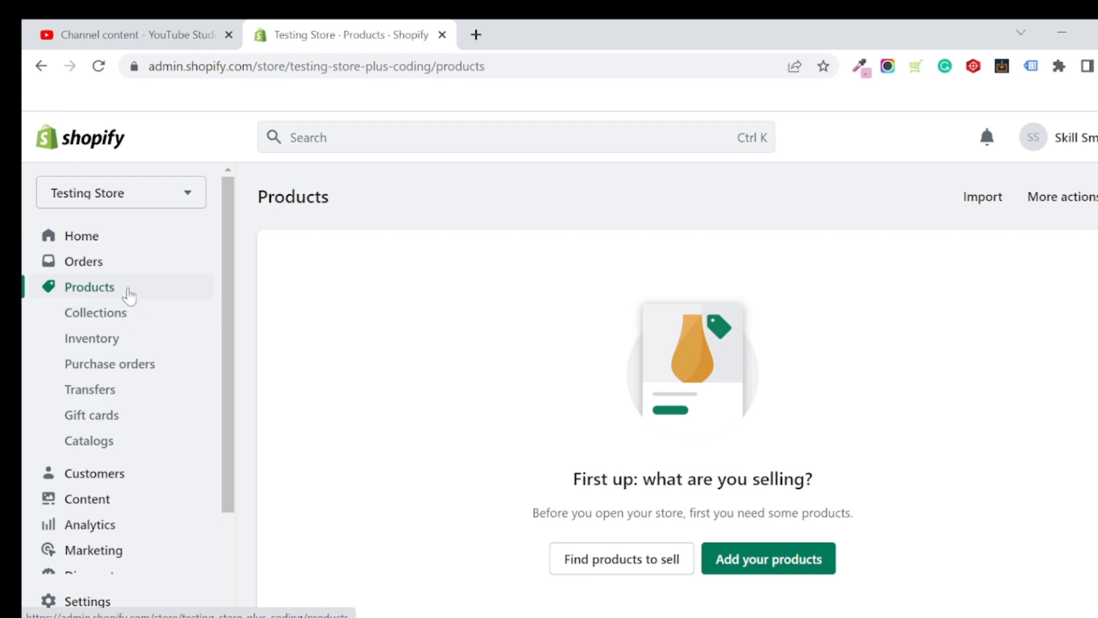
{"action": "left_click", "coordinate": [104, 320]}
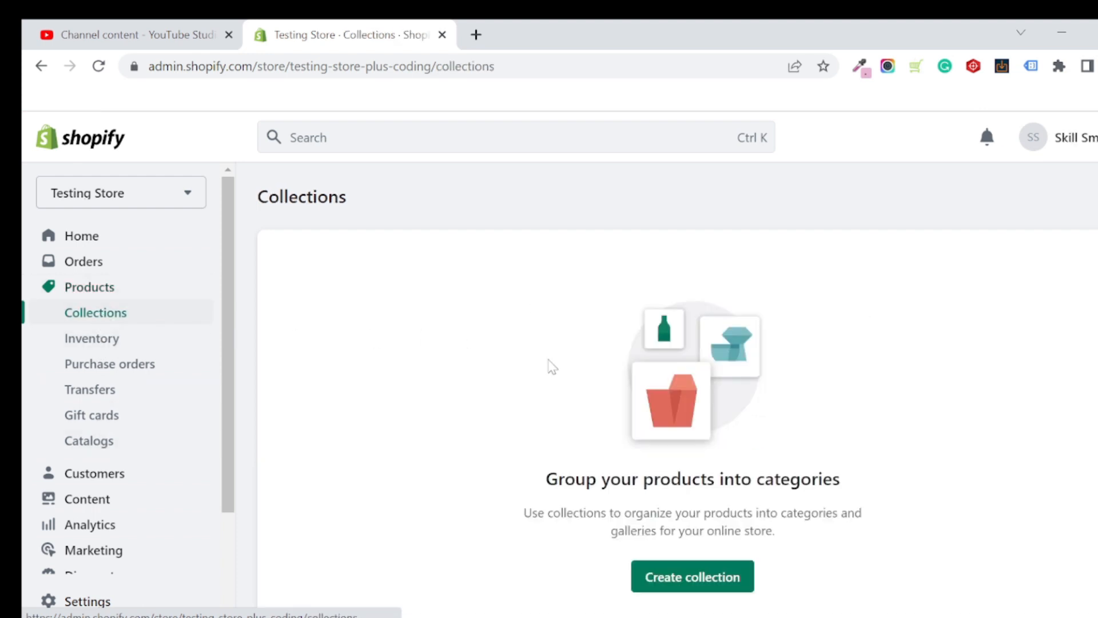
{"action": "scroll", "coordinate": [550, 366], "scroll_direction": "down", "scroll_amount": 2}
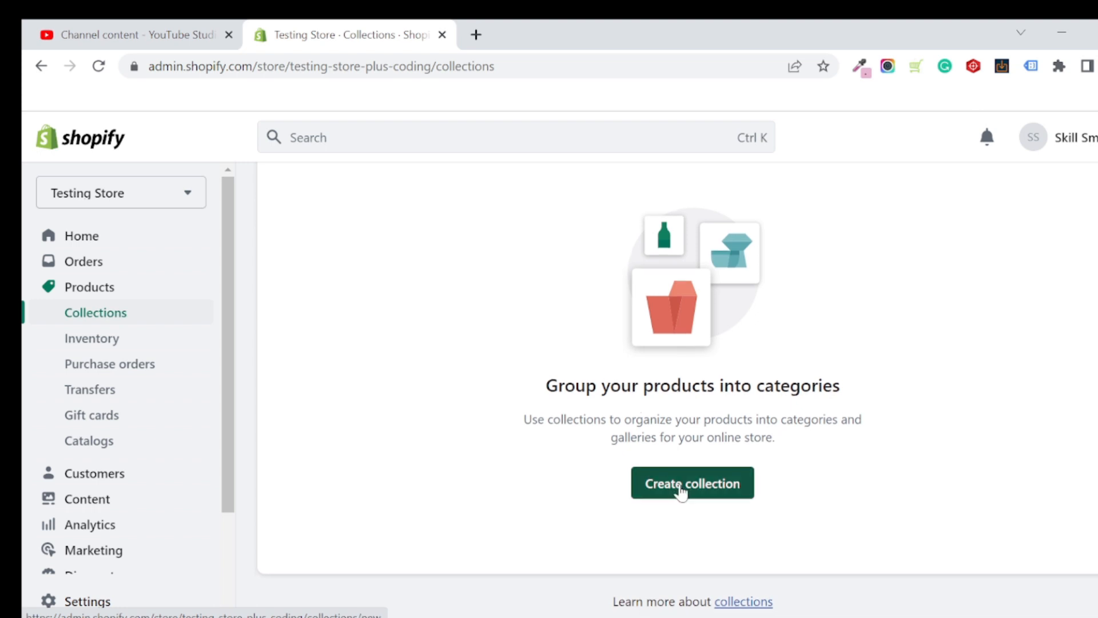
{"action": "scroll", "coordinate": [596, 363], "scroll_direction": "up", "scroll_amount": 2}
{"action": "scroll", "coordinate": [590, 366], "scroll_direction": "down", "scroll_amount": 2}
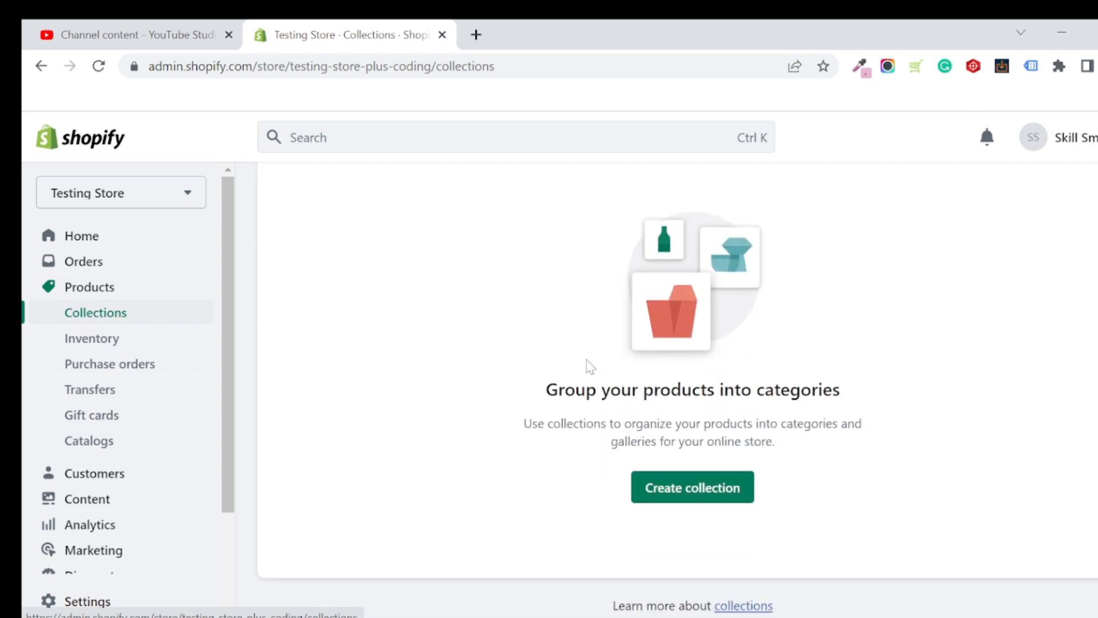
{"action": "left_click", "coordinate": [689, 490]}
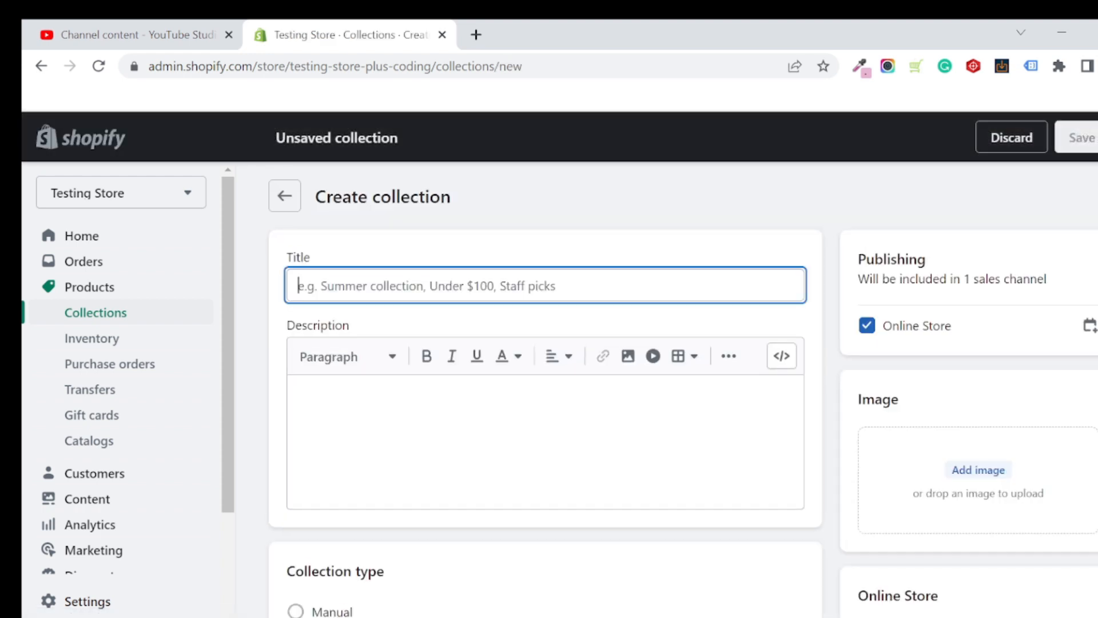
{"action": "type", "text": "B"}
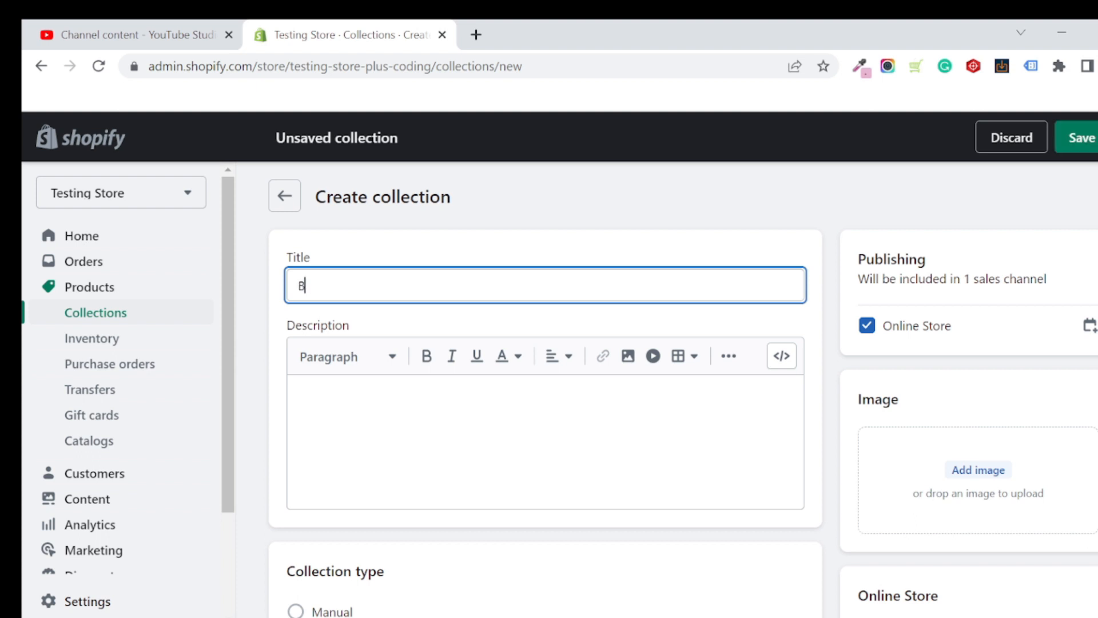
{"action": "type", "text": "edding"}
{"action": "scroll", "coordinate": [502, 293], "scroll_direction": "down", "scroll_amount": 2}
{"action": "left_click", "coordinate": [502, 295]}
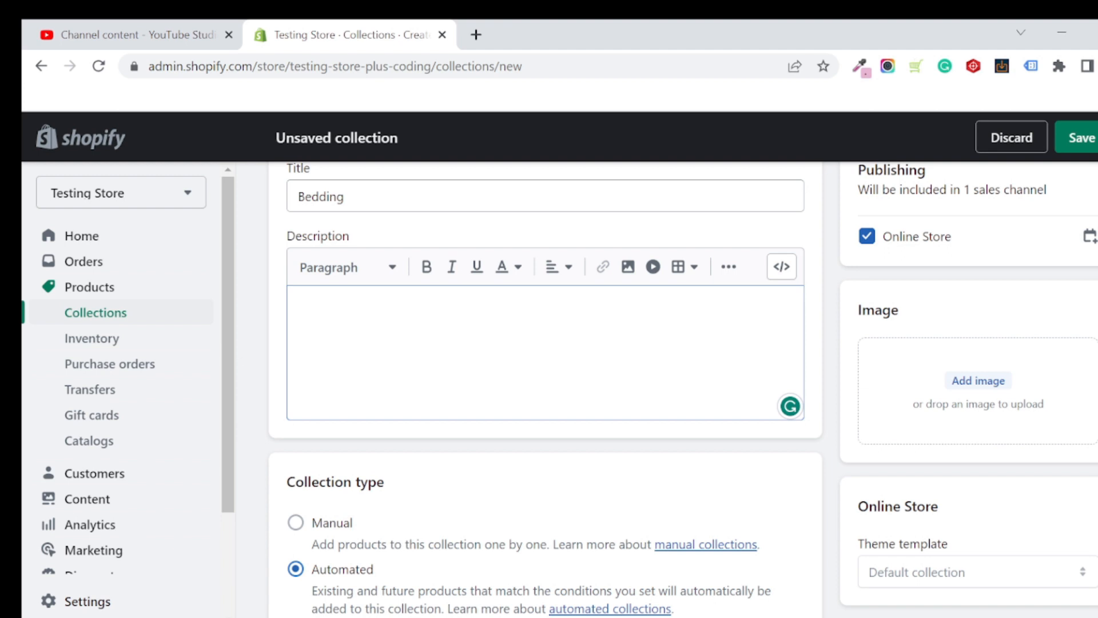
Step: Compare the automated and manual collection types, and set the Bedding collection's type to Manual
{"action": "scroll", "coordinate": [545, 355], "scroll_direction": "down", "scroll_amount": 2}
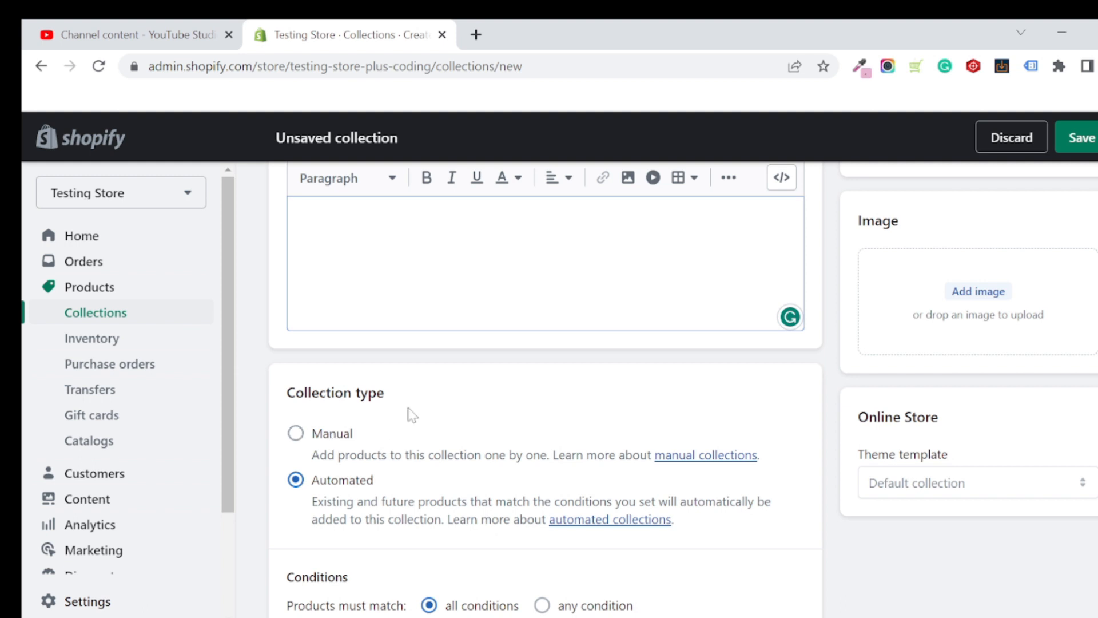
{"action": "scroll", "coordinate": [458, 361], "scroll_direction": "down", "scroll_amount": 2}
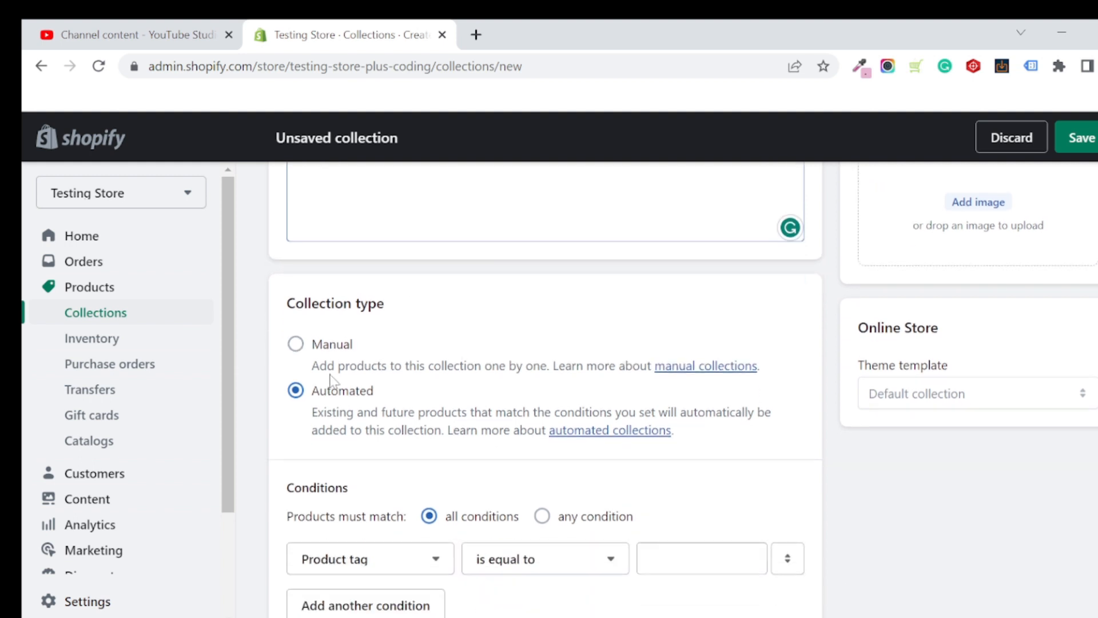
{"action": "left_click", "coordinate": [295, 343]}
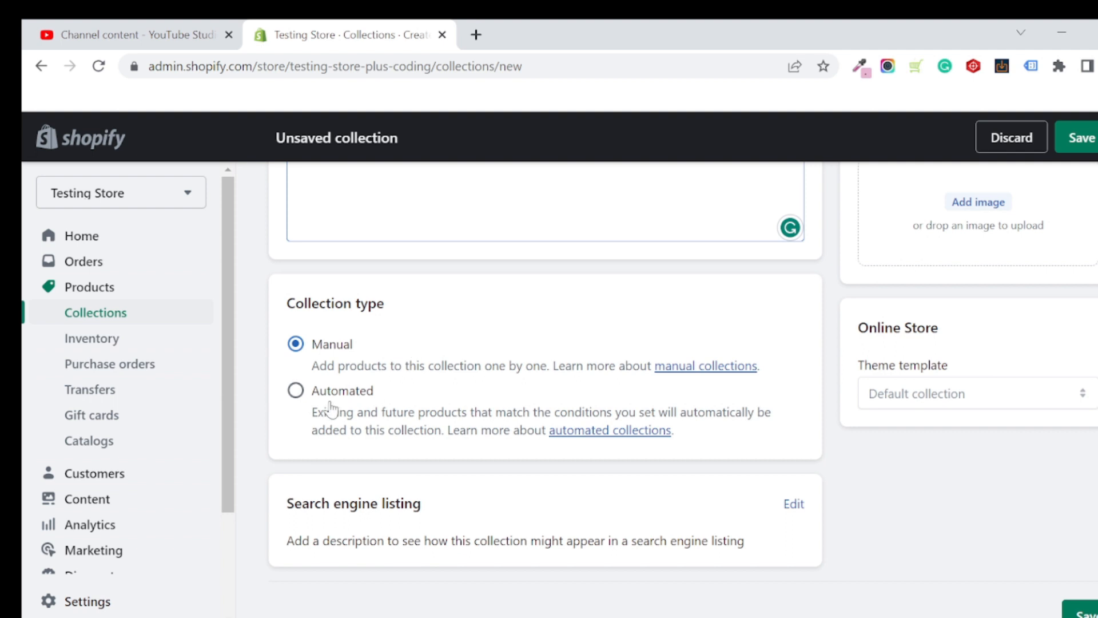
{"action": "left_click", "coordinate": [314, 392]}
{"action": "scroll", "coordinate": [451, 406], "scroll_direction": "down", "scroll_amount": 3}
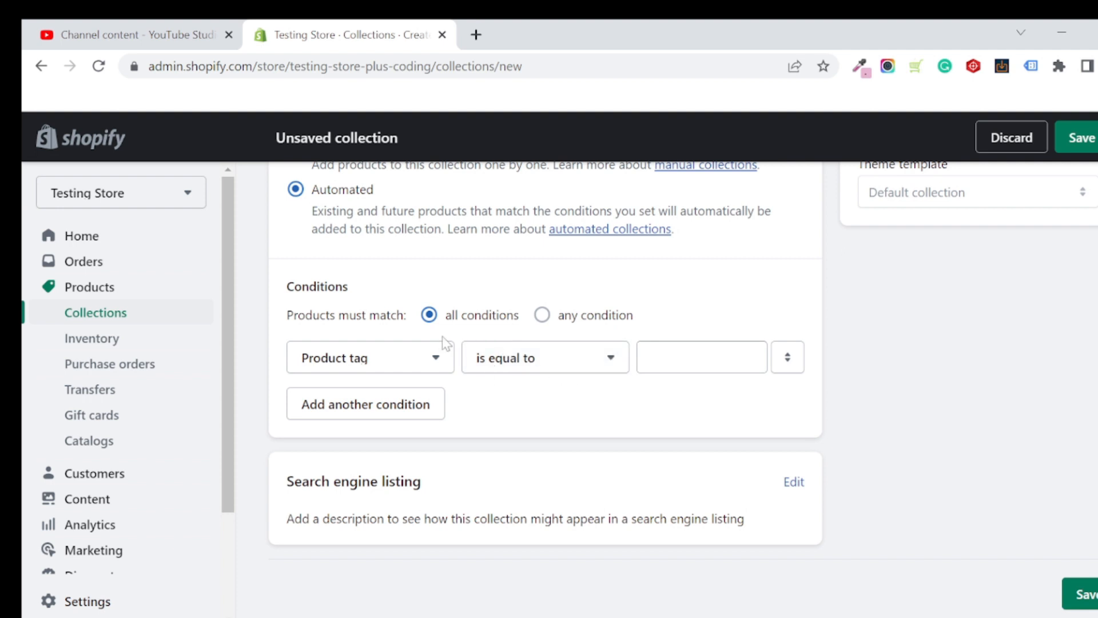
{"action": "scroll", "coordinate": [419, 343], "scroll_direction": "up", "scroll_amount": 2}
{"action": "left_click", "coordinate": [313, 244]}
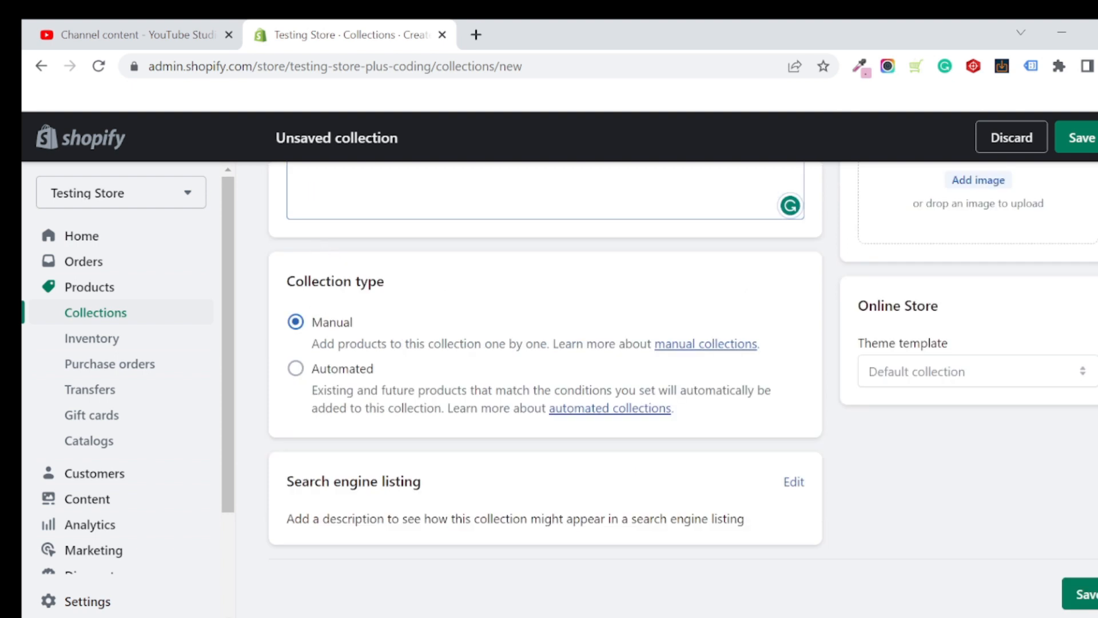
Step: Check the Bedding collection's title and save the collection
{"action": "scroll", "coordinate": [449, 444], "scroll_direction": "up", "scroll_amount": 3}
{"action": "scroll", "coordinate": [645, 355], "scroll_direction": "up", "scroll_amount": 2}
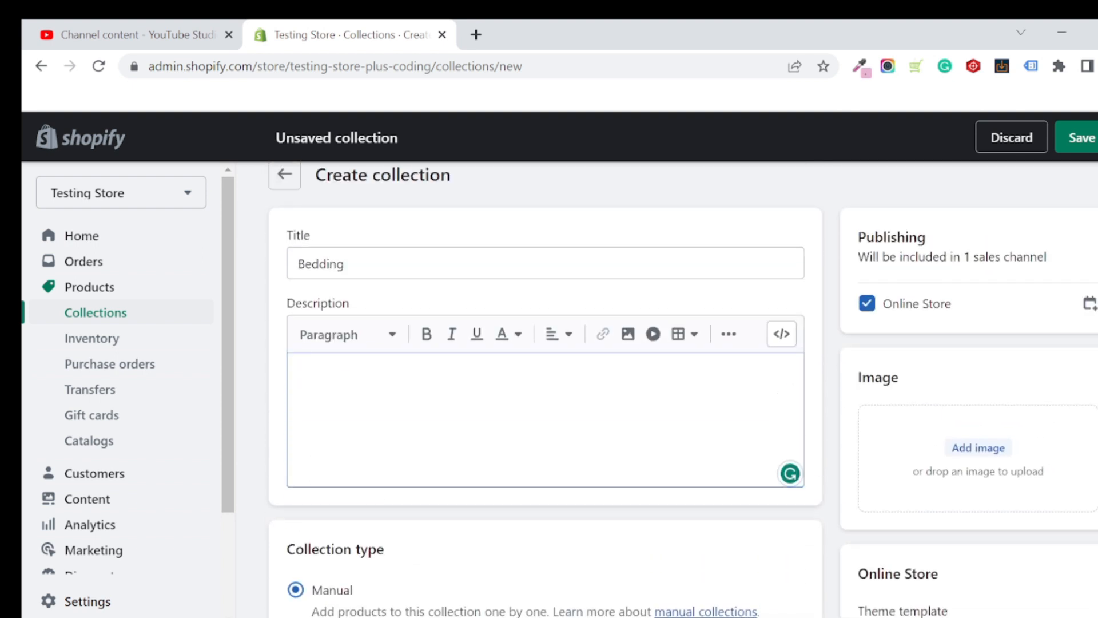
{"action": "scroll", "coordinate": [975, 343], "scroll_direction": "down", "scroll_amount": 2}
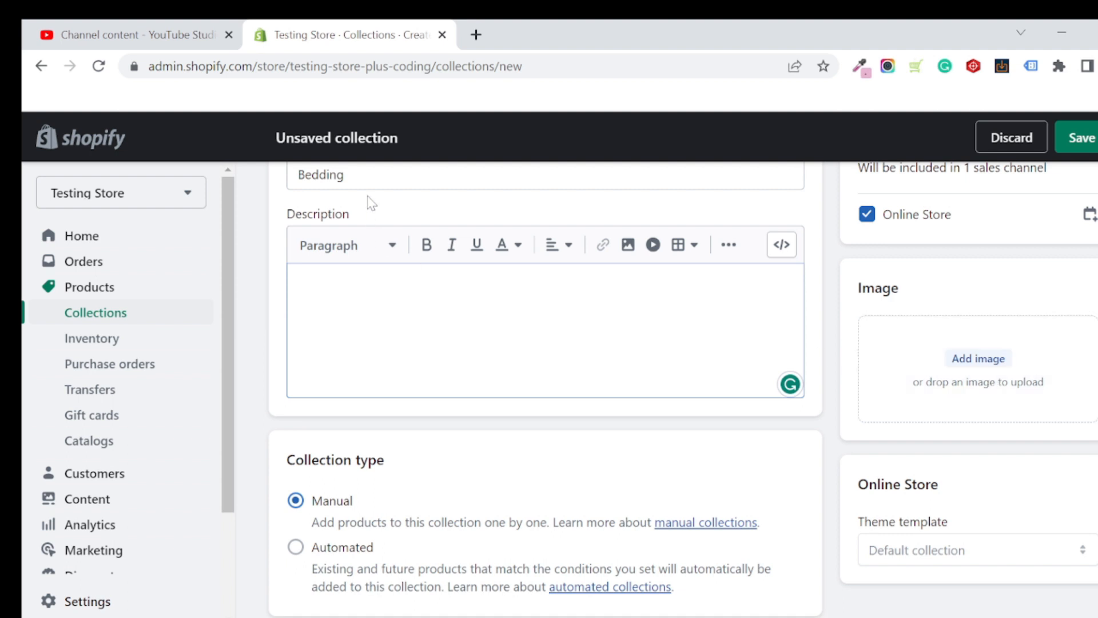
{"action": "double_click", "coordinate": [343, 175]}
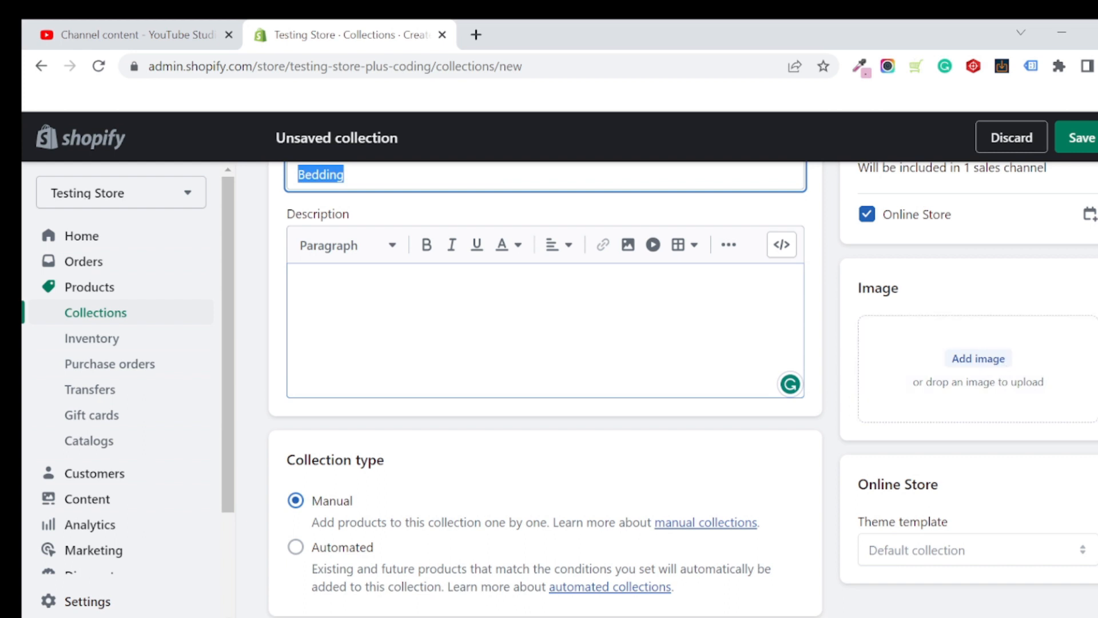
{"action": "scroll", "coordinate": [686, 343], "scroll_direction": "up", "scroll_amount": 2}
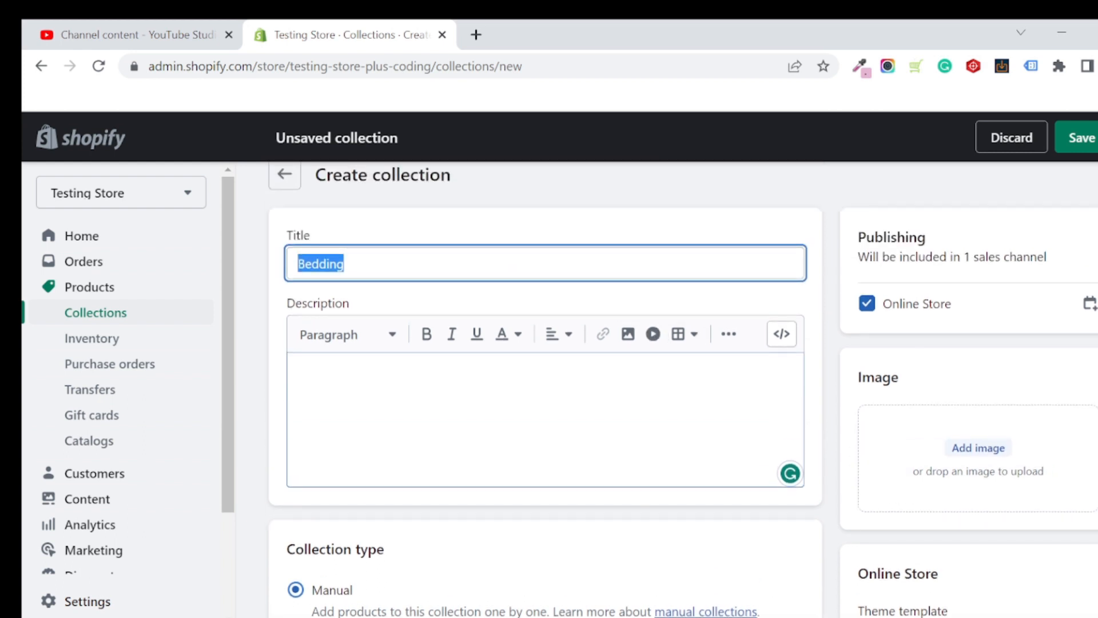
{"action": "key", "text": "Tab"}
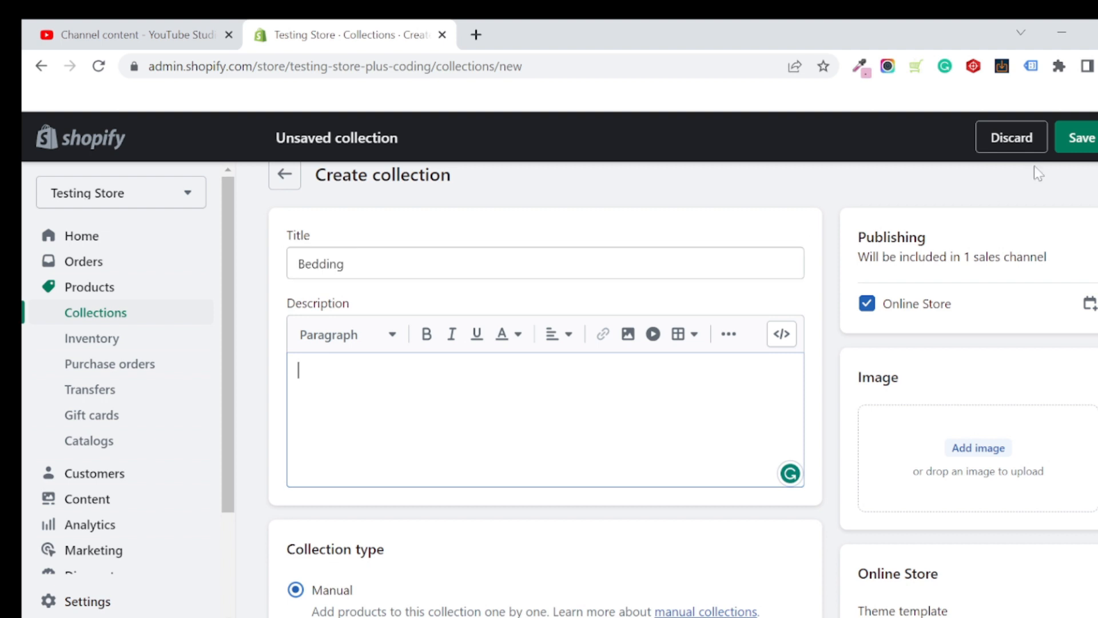
{"action": "left_click", "coordinate": [1080, 146]}
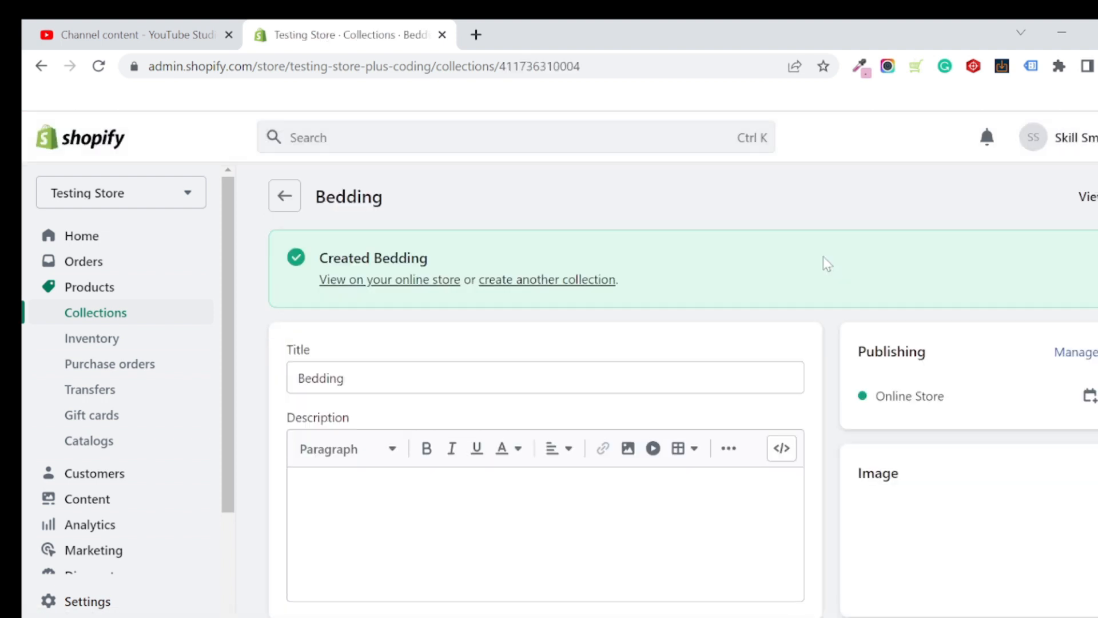
Step: Review the saved Bedding collection's settings and examine its page on the online store
{"action": "scroll", "coordinate": [811, 266], "scroll_direction": "down", "scroll_amount": 3}
{"action": "scroll", "coordinate": [816, 268], "scroll_direction": "down", "scroll_amount": 5}
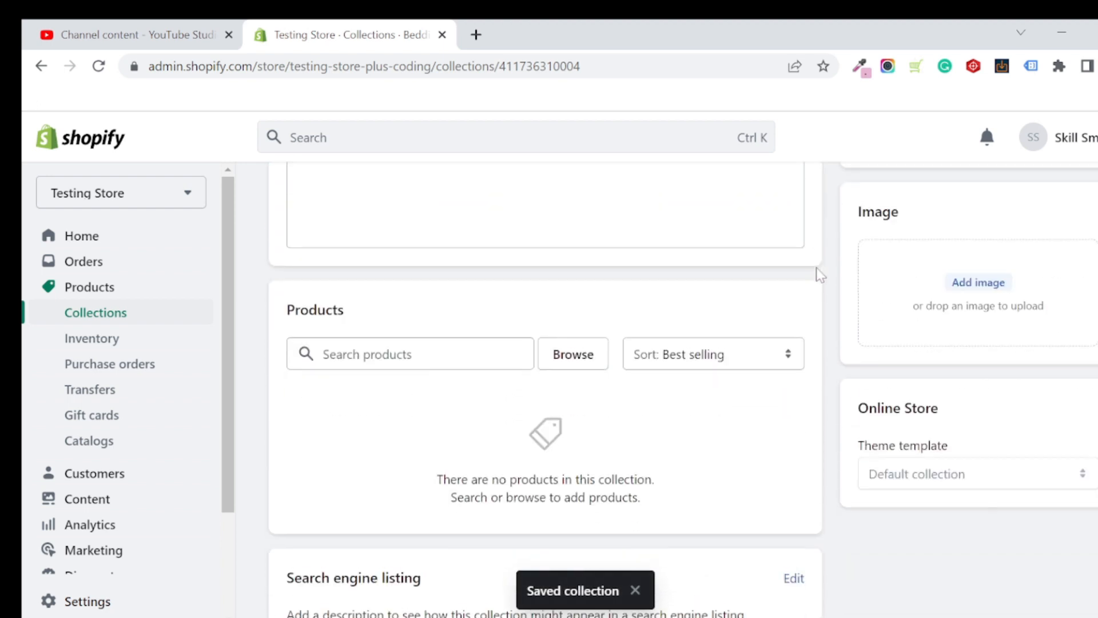
{"action": "scroll", "coordinate": [817, 270], "scroll_direction": "up", "scroll_amount": 3}
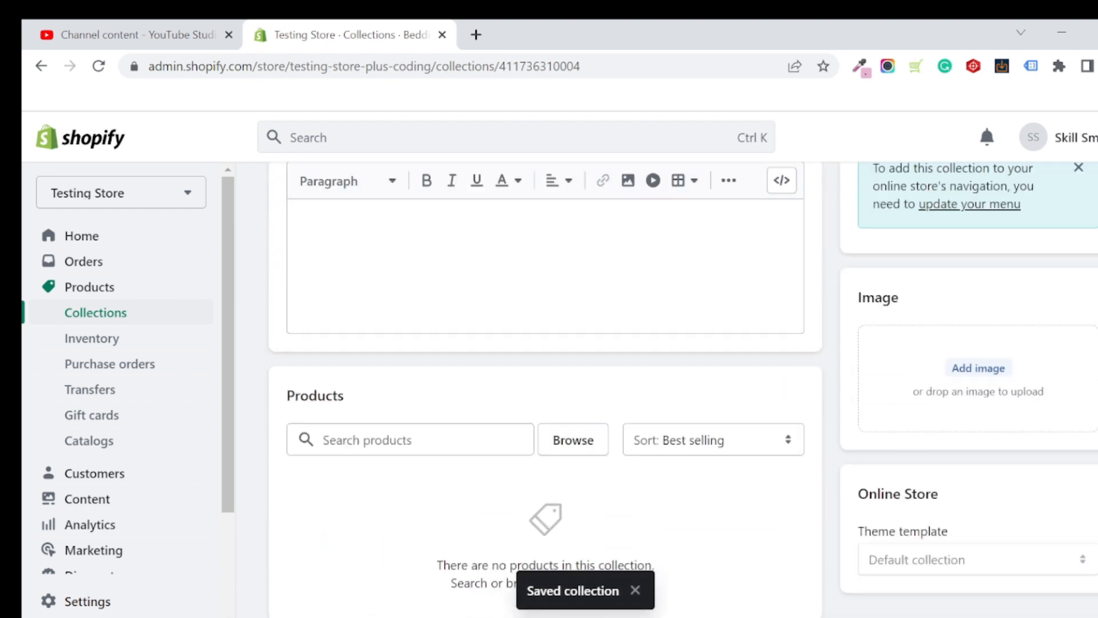
{"action": "scroll", "coordinate": [566, 263], "scroll_direction": "up", "scroll_amount": 5}
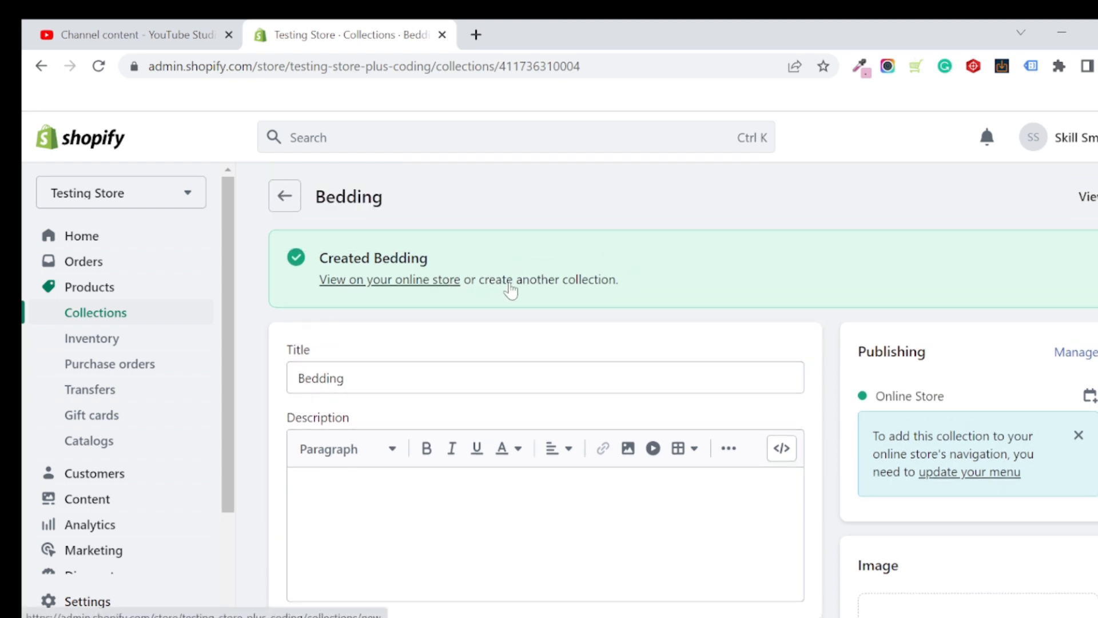
{"action": "right_click", "coordinate": [431, 292]}
{"action": "left_click", "coordinate": [457, 299]}
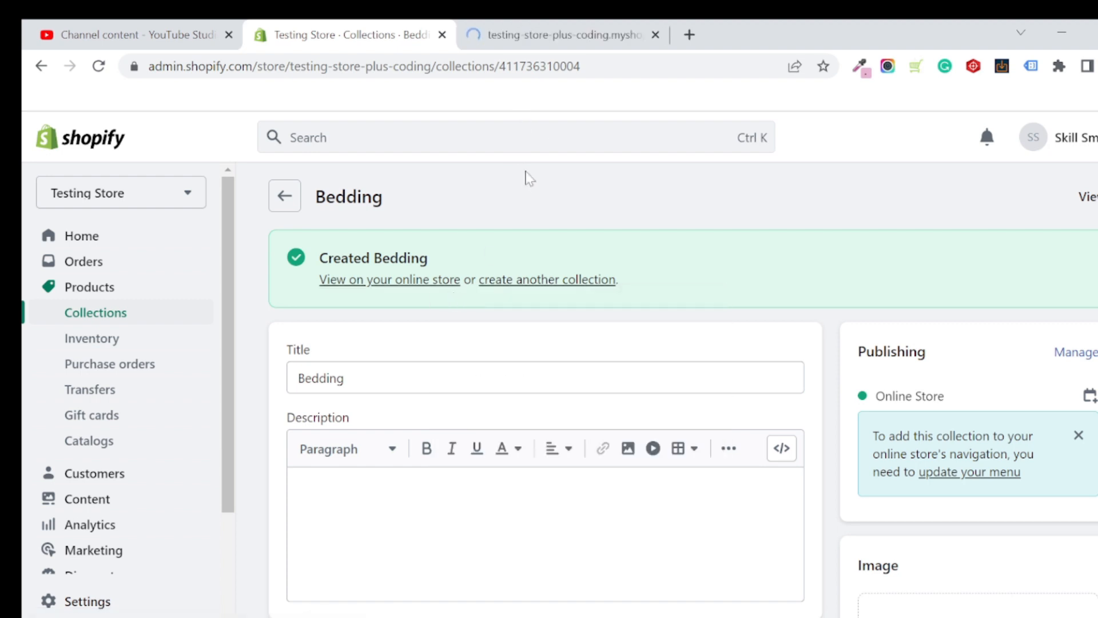
{"action": "left_click", "coordinate": [518, 29]}
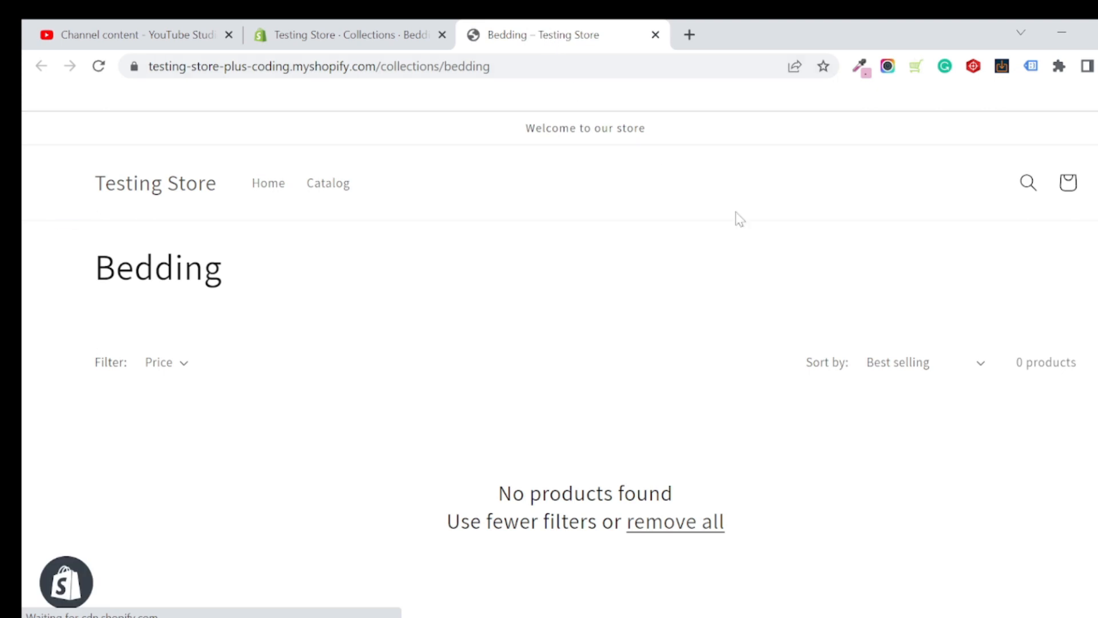
{"action": "scroll", "coordinate": [804, 257], "scroll_direction": "down", "scroll_amount": 3}
{"action": "scroll", "coordinate": [786, 267], "scroll_direction": "up", "scroll_amount": 3}
{"action": "left_click_drag", "start_coordinate": [227, 270], "coordinate": [92, 283]}
{"action": "scroll", "coordinate": [473, 372], "scroll_direction": "down", "scroll_amount": 2}
{"action": "left_click_drag", "start_coordinate": [760, 451], "coordinate": [457, 396]}
Step: Return to the Shopify admin, then create and save another collection titled Lightning
{"action": "left_click", "coordinate": [383, 26]}
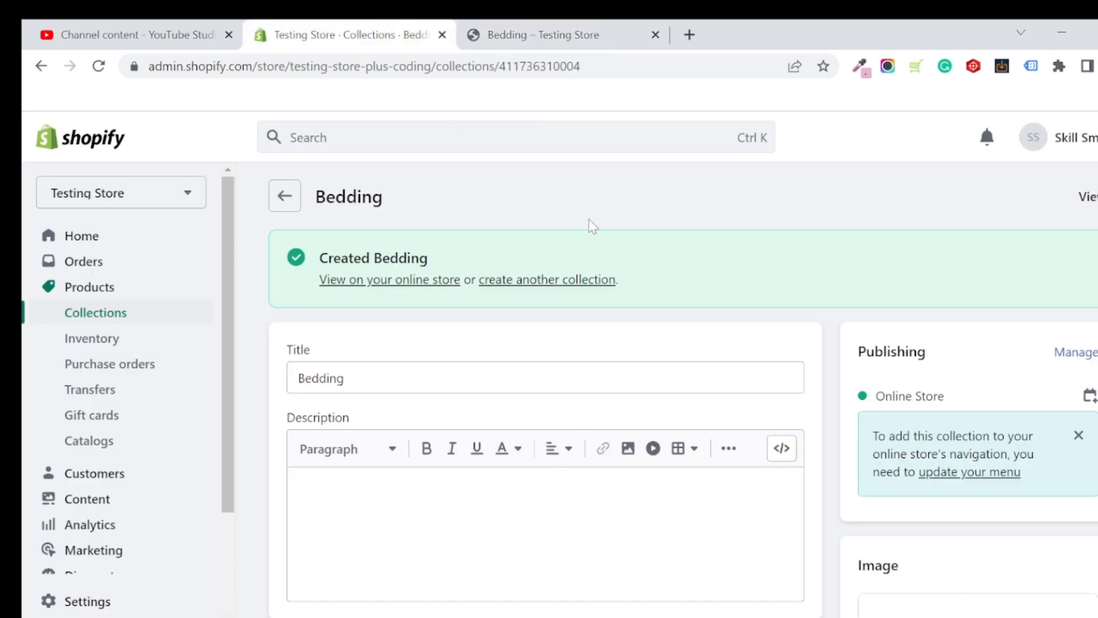
{"action": "left_click", "coordinate": [568, 280]}
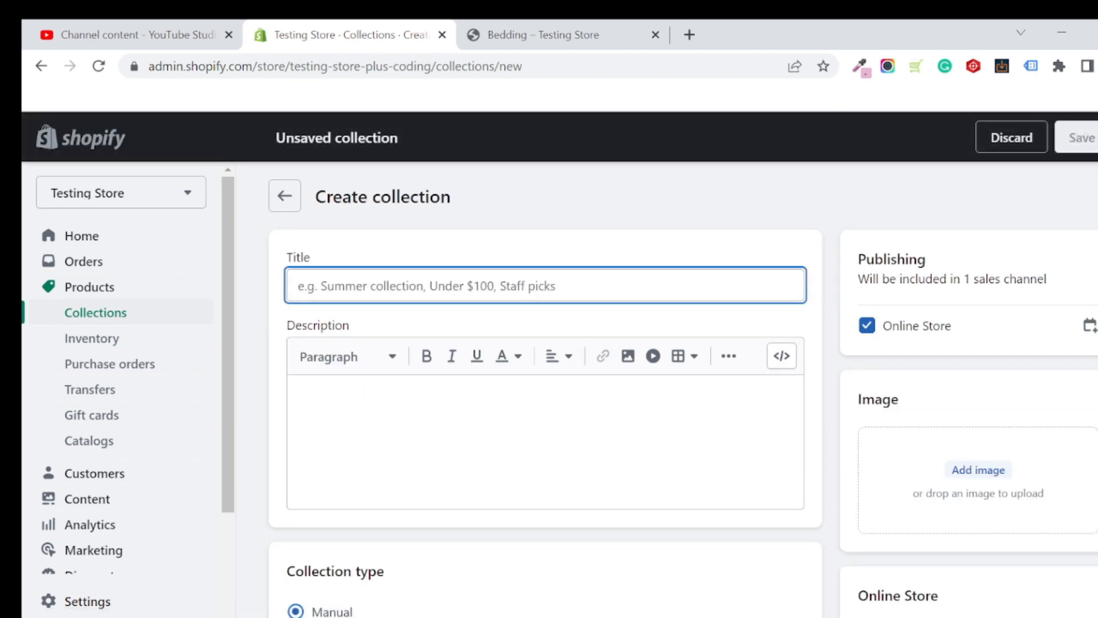
{"action": "type", "text": "Lightning"}
{"action": "left_click", "coordinate": [298, 392]}
{"action": "scroll", "coordinate": [545, 440], "scroll_direction": "down", "scroll_amount": 1}
{"action": "scroll", "coordinate": [366, 408], "scroll_direction": "down", "scroll_amount": 4}
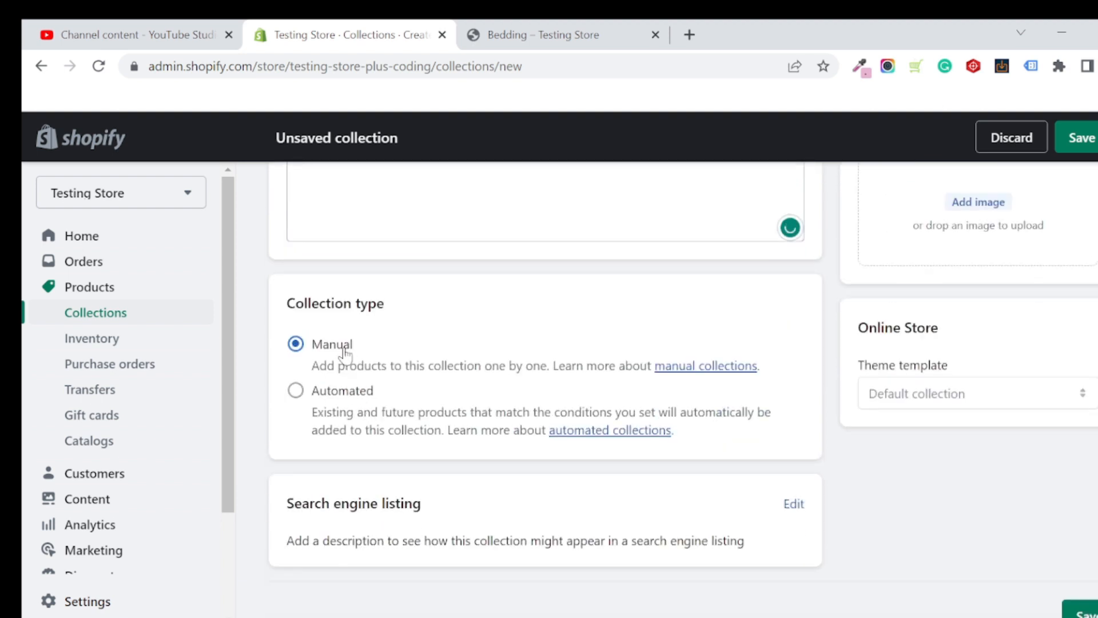
{"action": "scroll", "coordinate": [367, 345], "scroll_direction": "up", "scroll_amount": 3}
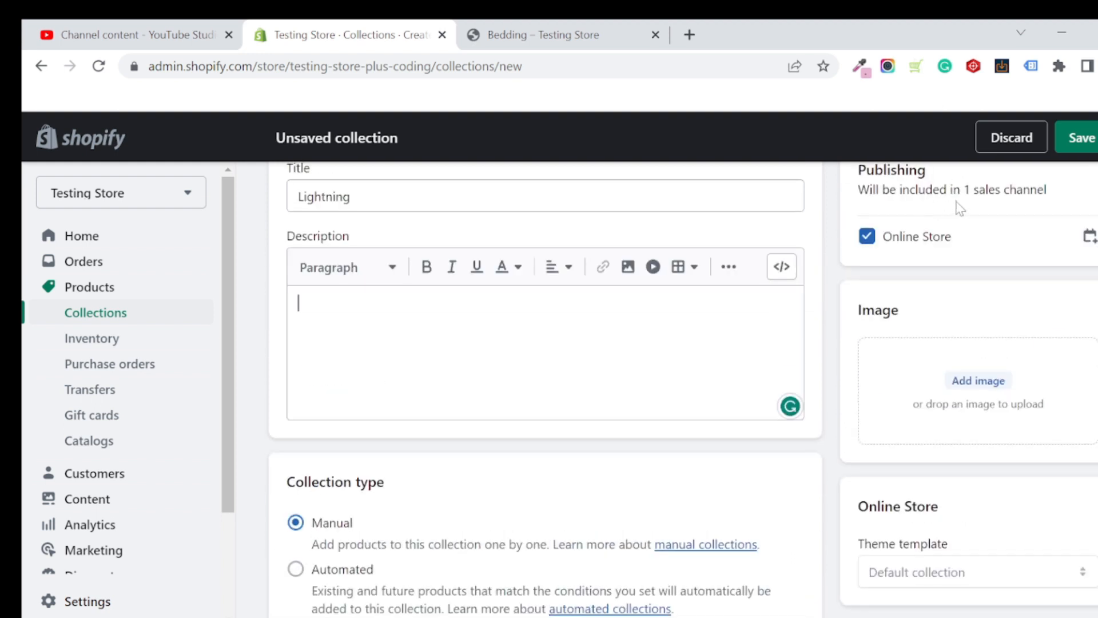
{"action": "left_click", "coordinate": [1073, 144]}
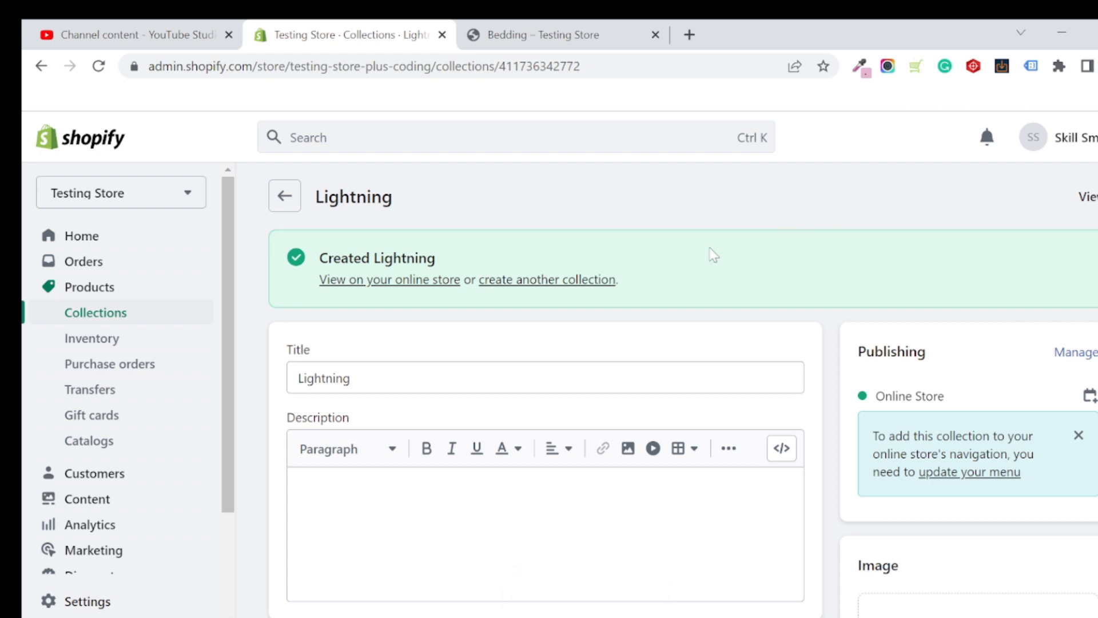
Step: Create another collection titled Wall Arts and save it
{"action": "left_click", "coordinate": [573, 281]}
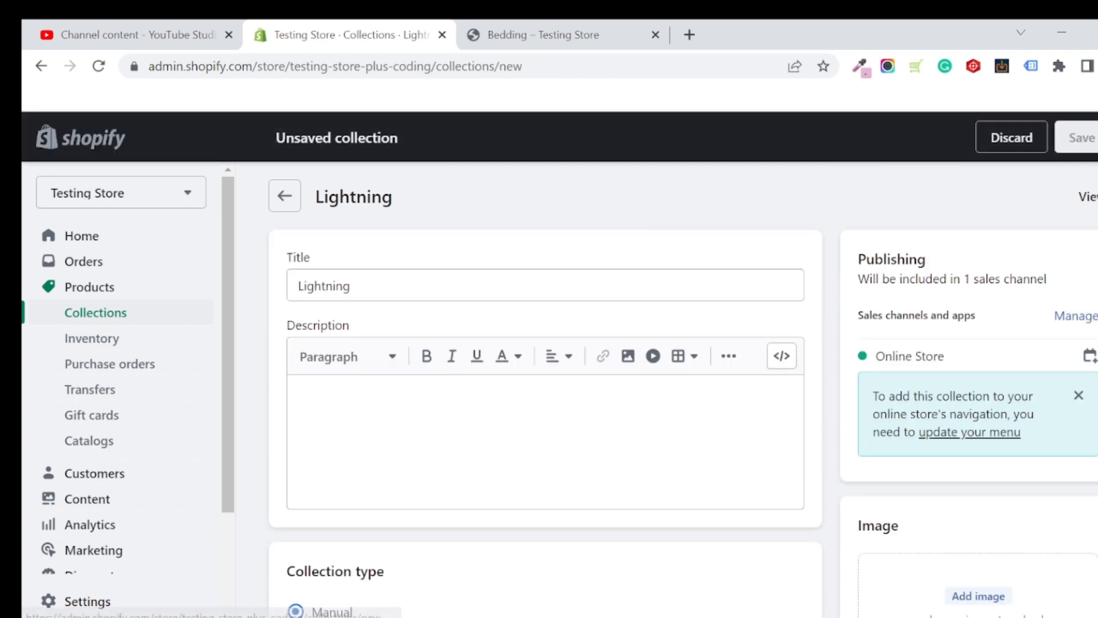
{"action": "type", "text": "W"}
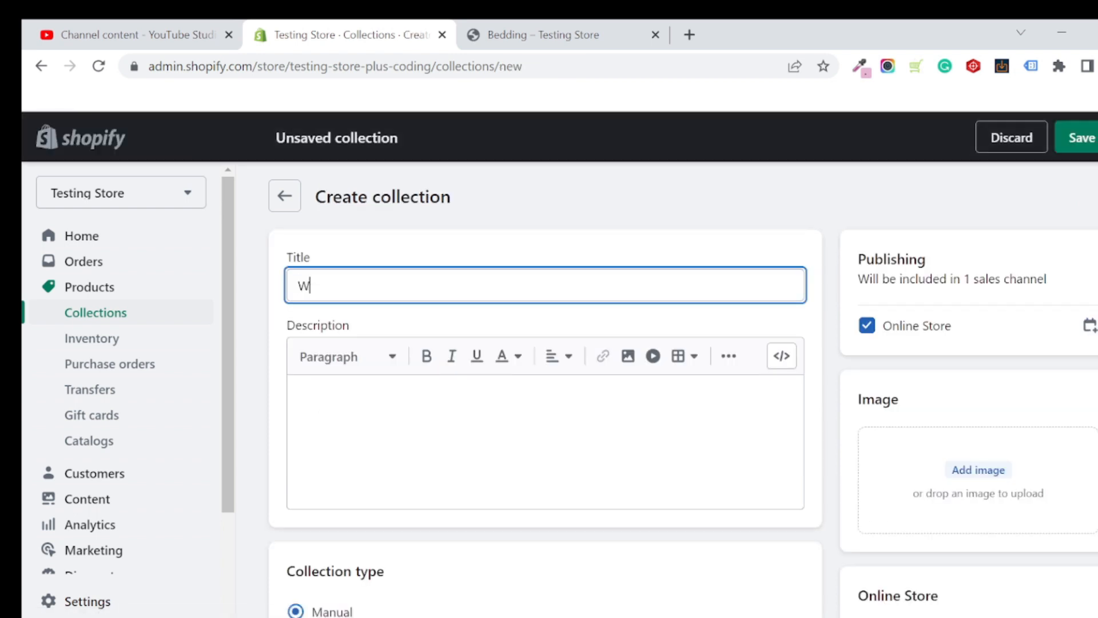
{"action": "type", "text": "all Arts"}
{"action": "scroll", "coordinate": [683, 388], "scroll_direction": "down", "scroll_amount": 3}
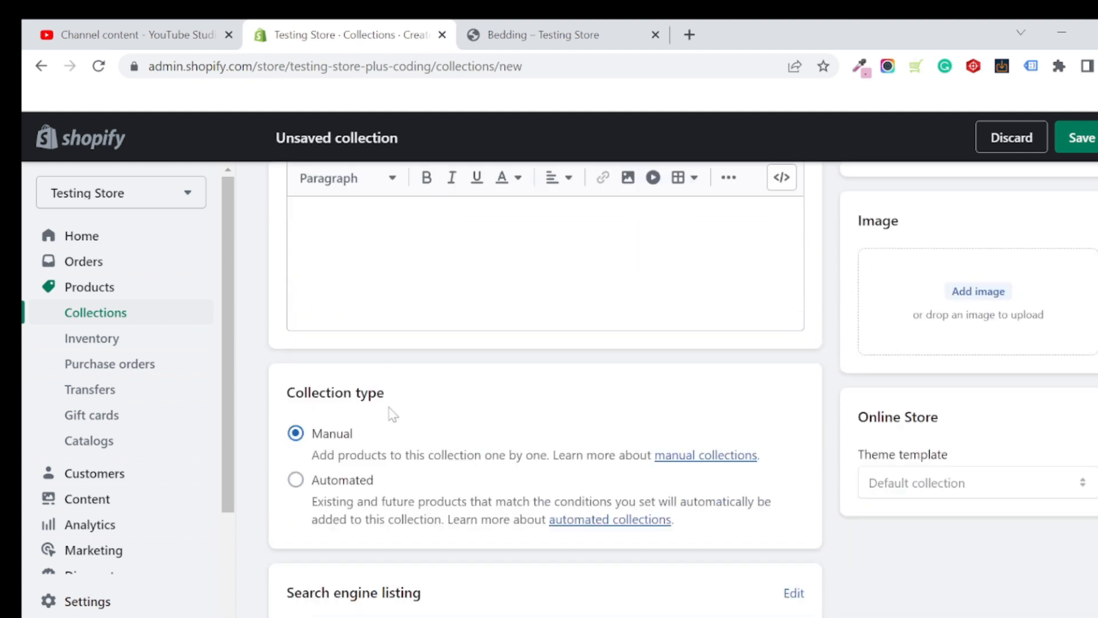
{"action": "scroll", "coordinate": [816, 287], "scroll_direction": "up", "scroll_amount": 3}
{"action": "left_click", "coordinate": [1082, 138]}
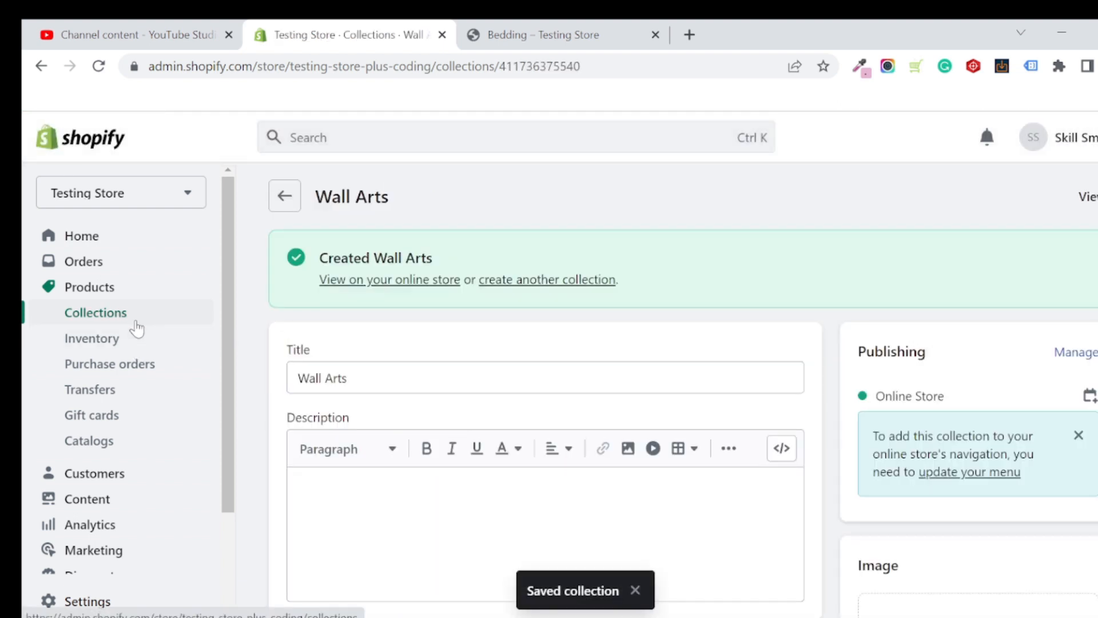
Step: Check the list of collections and open a blank form for adding a new product
{"action": "left_click", "coordinate": [135, 324]}
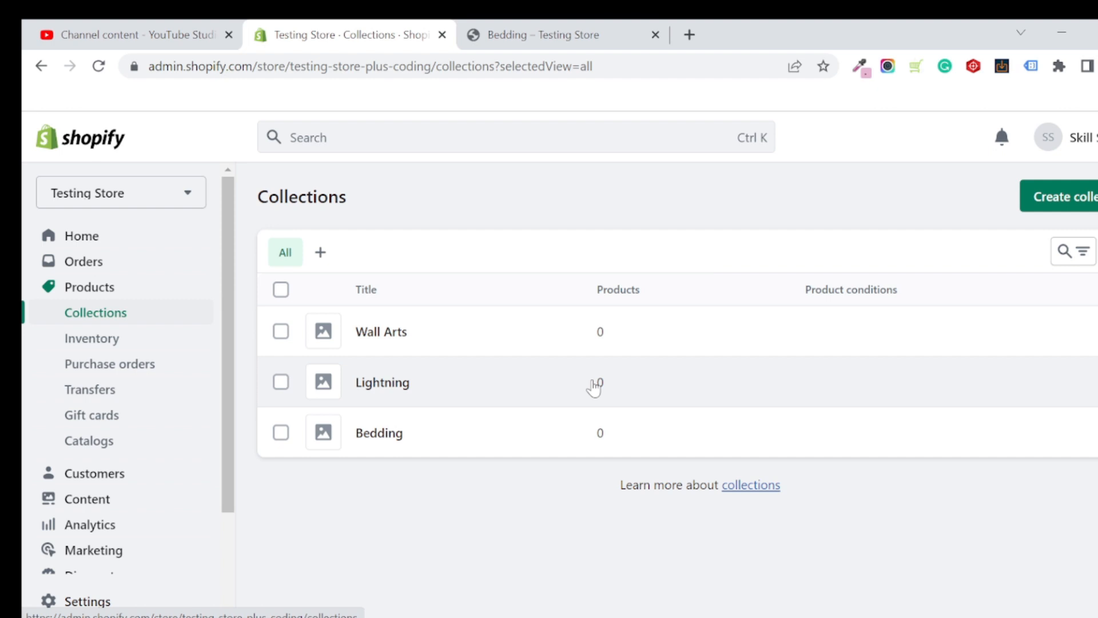
{"action": "left_click", "coordinate": [122, 292]}
{"action": "scroll", "coordinate": [659, 345], "scroll_direction": "down", "scroll_amount": 1}
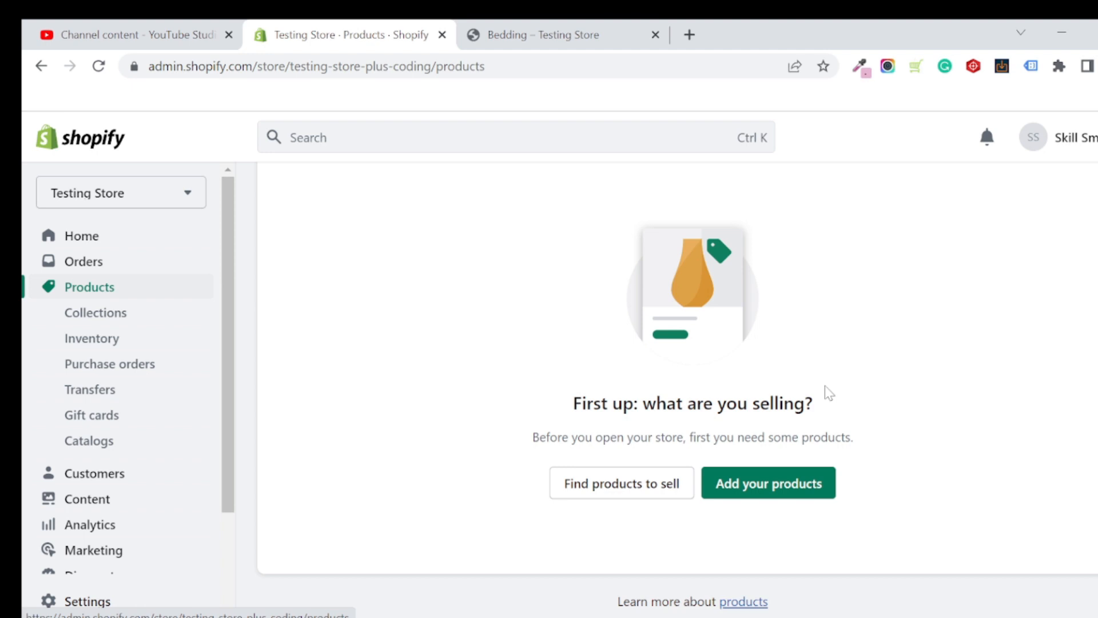
{"action": "left_click", "coordinate": [805, 484]}
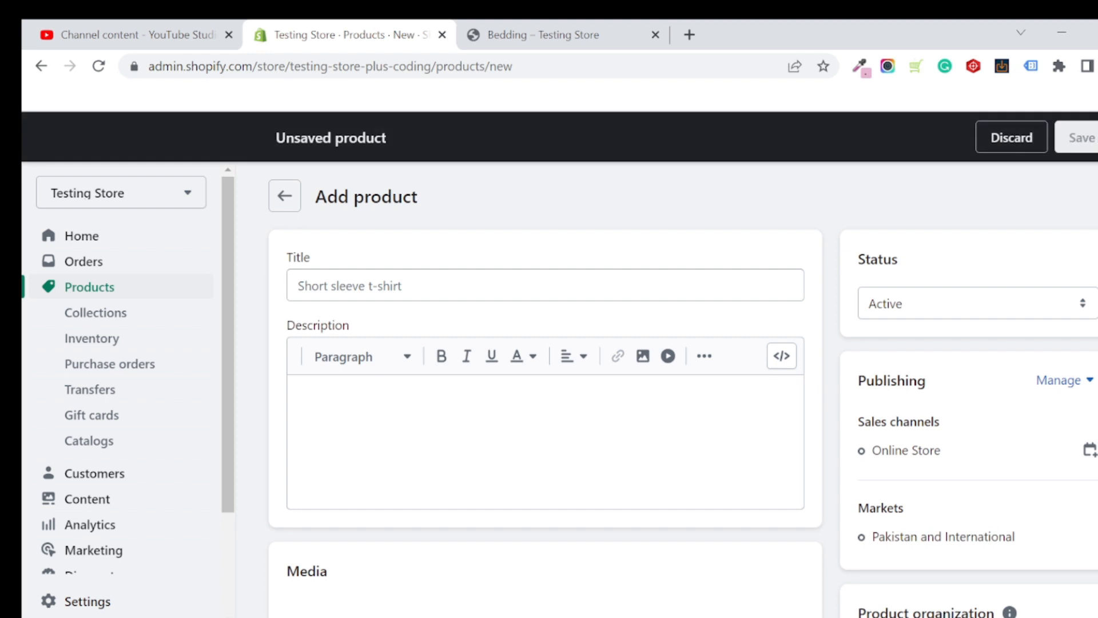
Step: Review the blank product form's title, description, media, pricing, inventory and shipping sections
{"action": "left_click", "coordinate": [366, 286]}
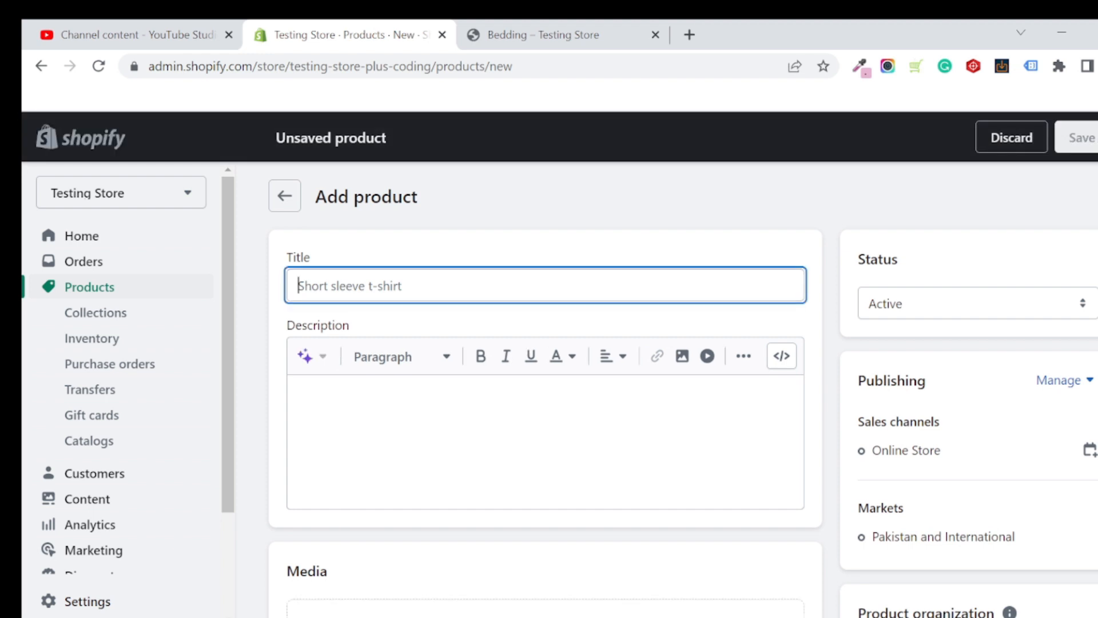
{"action": "scroll", "coordinate": [545, 389], "scroll_direction": "down", "scroll_amount": 2}
{"action": "left_click", "coordinate": [298, 303]}
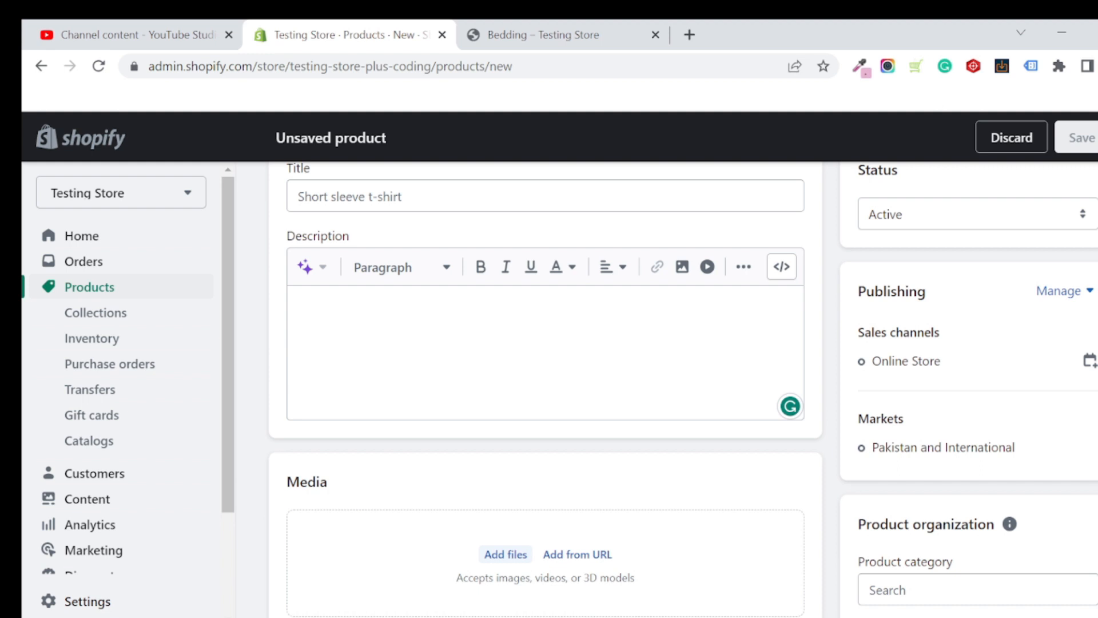
{"action": "scroll", "coordinate": [539, 338], "scroll_direction": "down", "scroll_amount": 3}
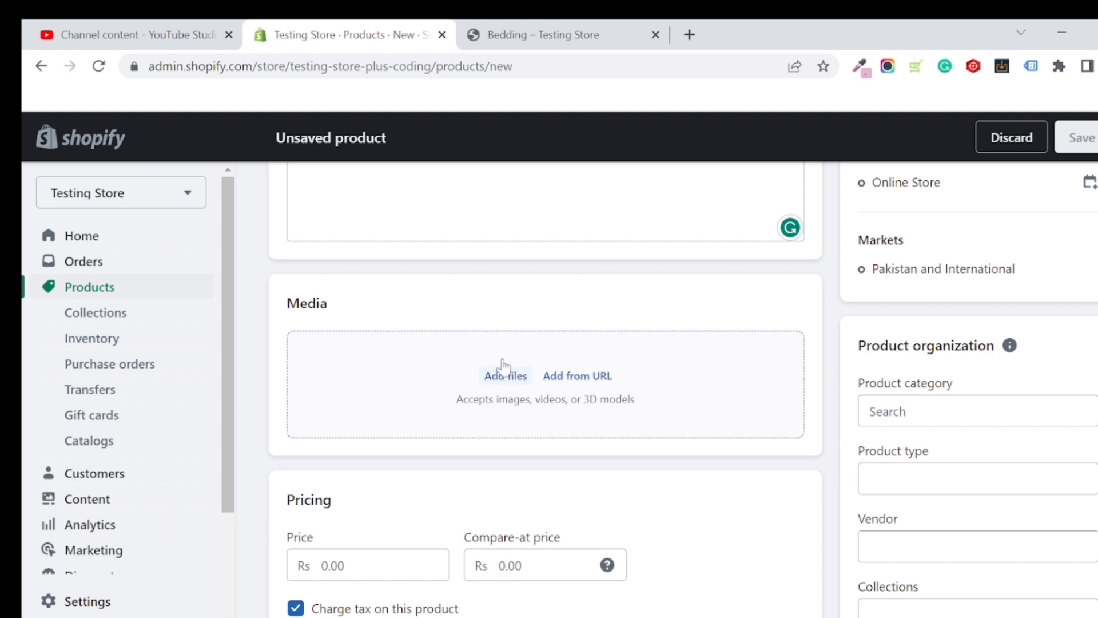
{"action": "scroll", "coordinate": [503, 364], "scroll_direction": "down", "scroll_amount": 2}
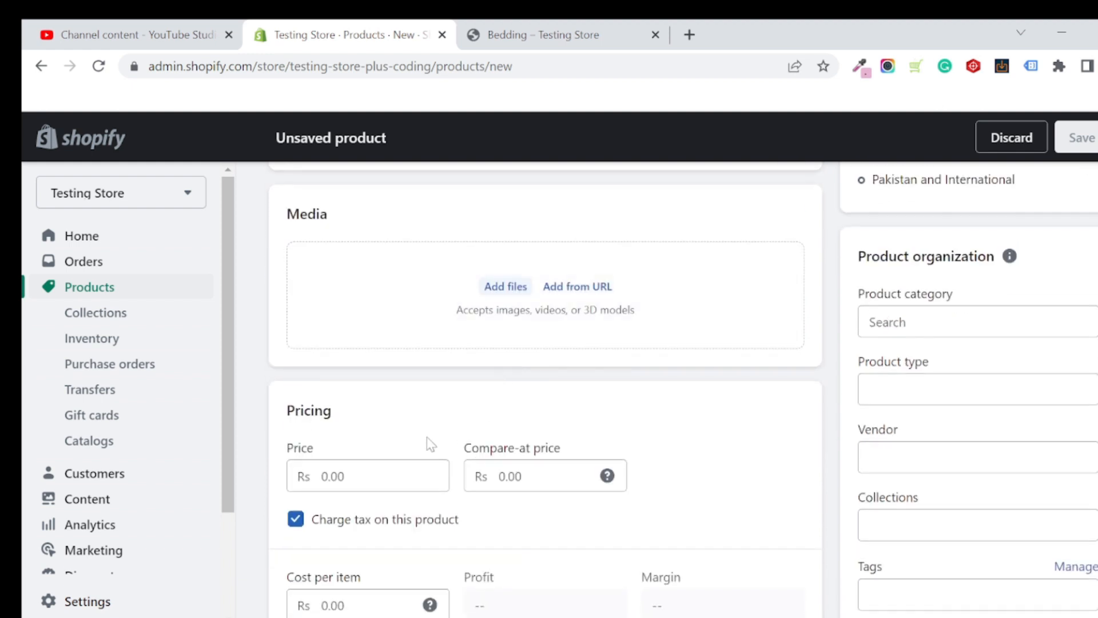
{"action": "scroll", "coordinate": [400, 481], "scroll_direction": "down", "scroll_amount": 8}
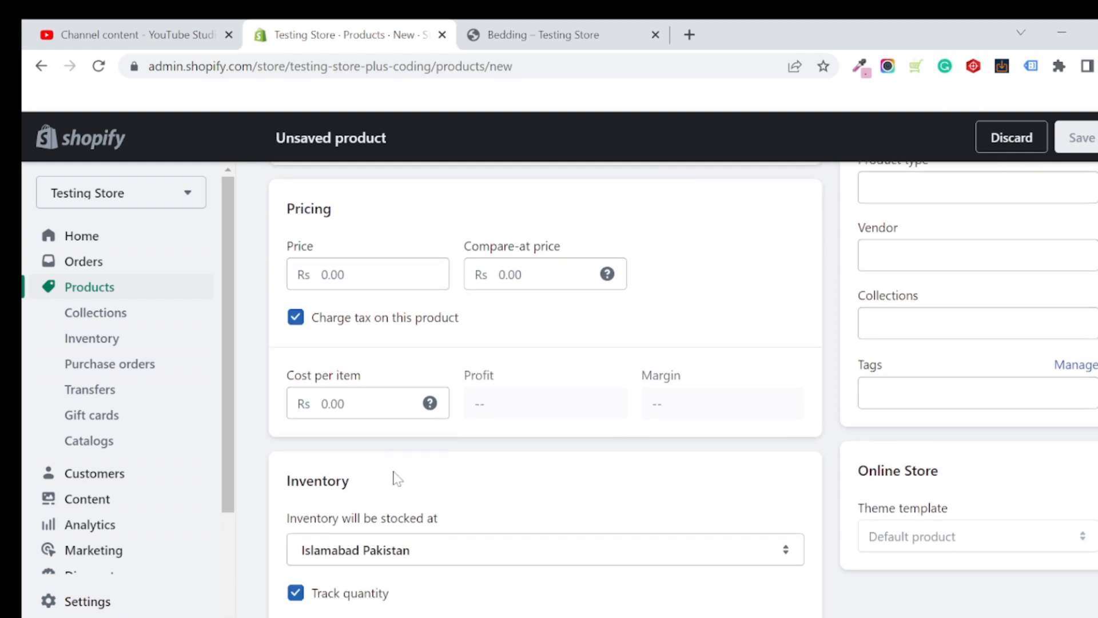
{"action": "scroll", "coordinate": [416, 485], "scroll_direction": "down", "scroll_amount": 6}
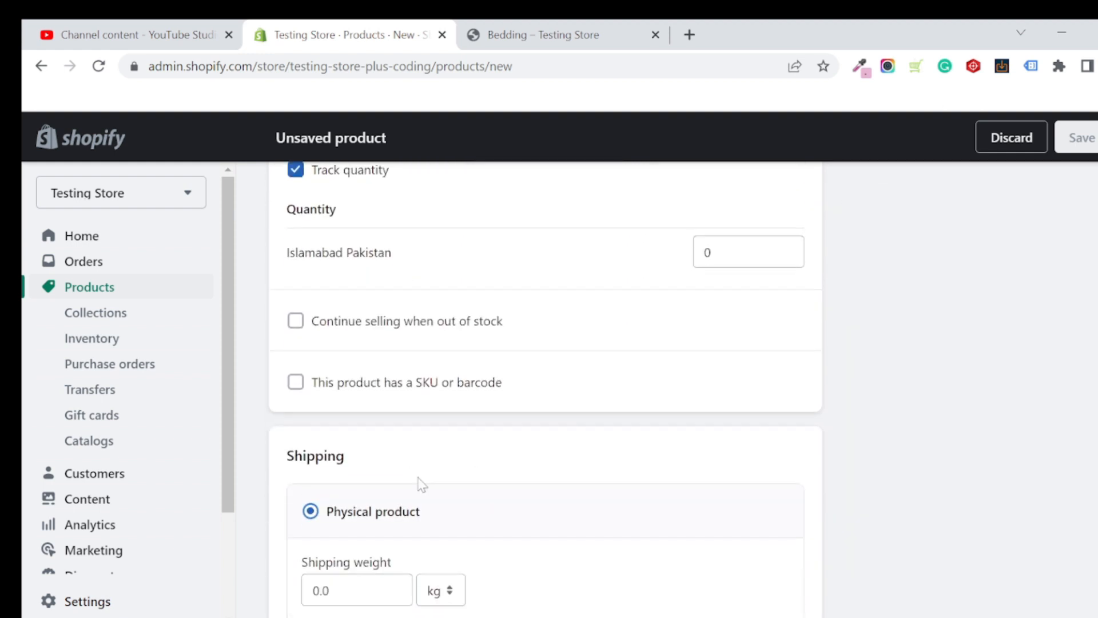
{"action": "scroll", "coordinate": [1065, 402], "scroll_direction": "up", "scroll_amount": 16}
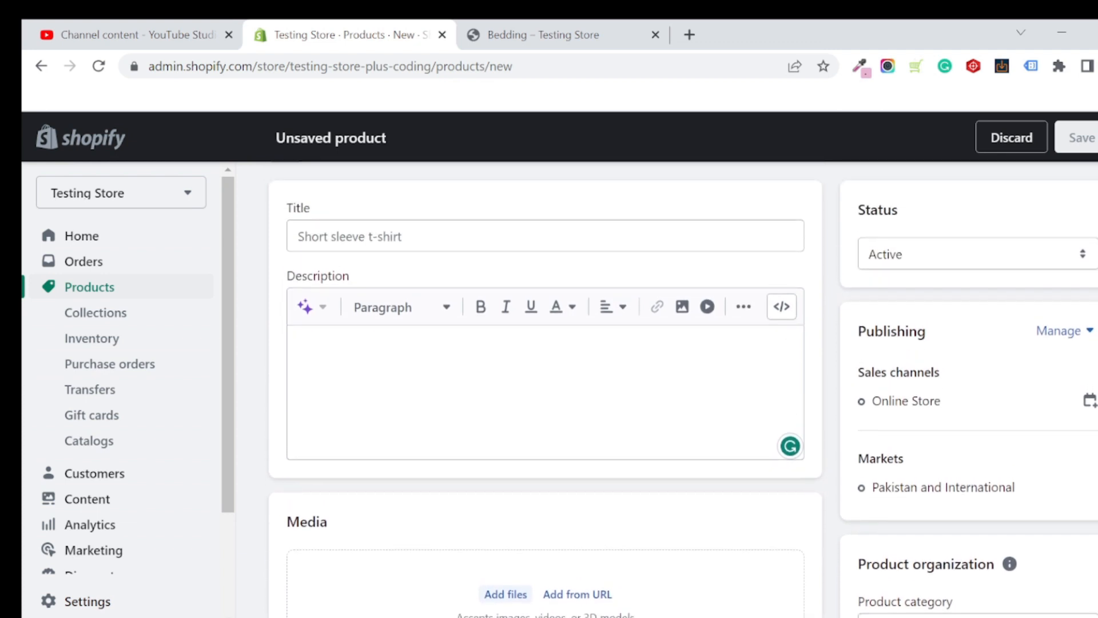
Step: Title the new product Flame Humidifier Lamp
{"action": "left_click", "coordinate": [526, 236]}
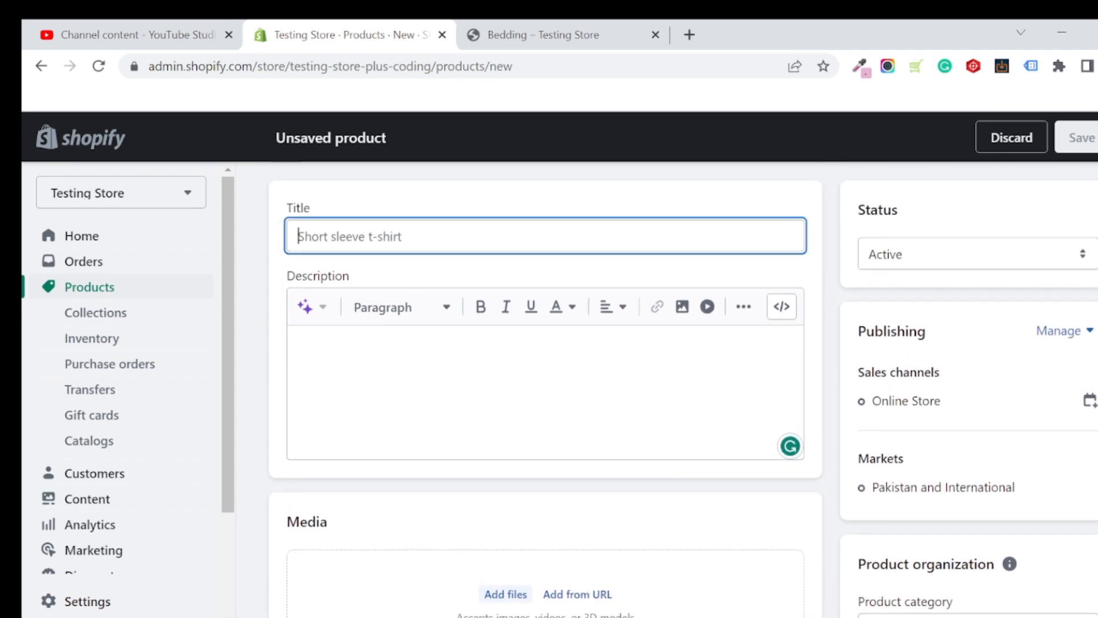
{"action": "type", "text": "Flame Humidifier Lamp"}
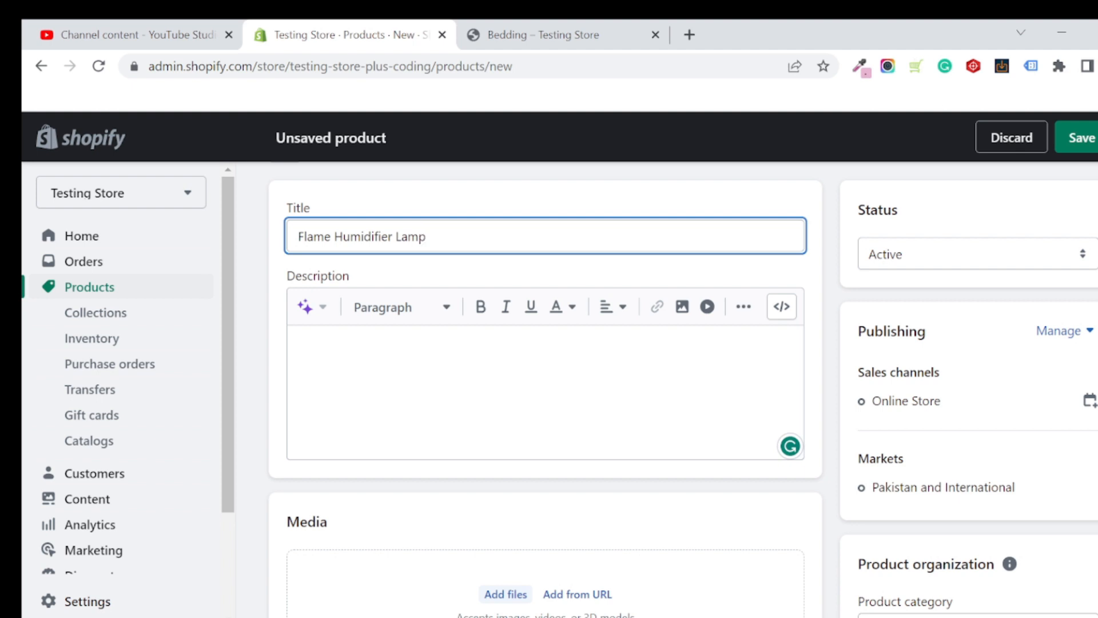
{"action": "scroll", "coordinate": [461, 255], "scroll_direction": "down", "scroll_amount": 3}
{"action": "scroll", "coordinate": [461, 255], "scroll_direction": "up", "scroll_amount": 1}
Step: Copy the entire paragraph from the Word document product dec.docx and paste it as the product's description in Shopify
{"action": "left_click", "coordinate": [461, 275]}
{"action": "scroll", "coordinate": [460, 274], "scroll_direction": "up", "scroll_amount": 2}
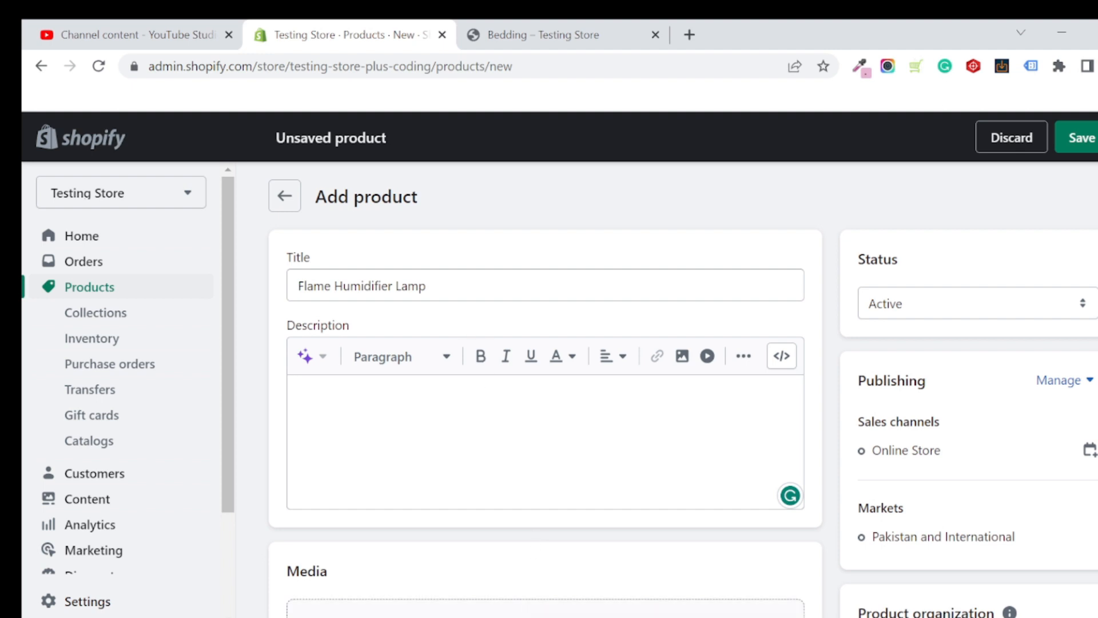
{"action": "key", "text": "alt+Tab"}
{"action": "left_click_drag", "start_coordinate": [320, 343], "coordinate": [257, 266]}
{"action": "key", "text": "ctrl+c"}
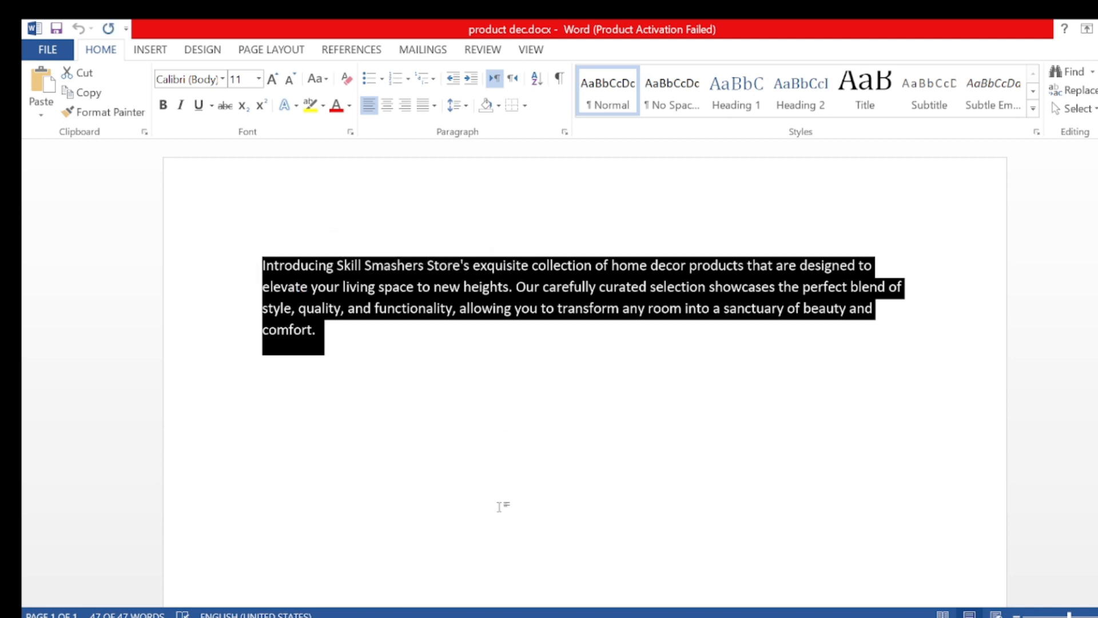
{"action": "key", "text": "alt+Tab"}
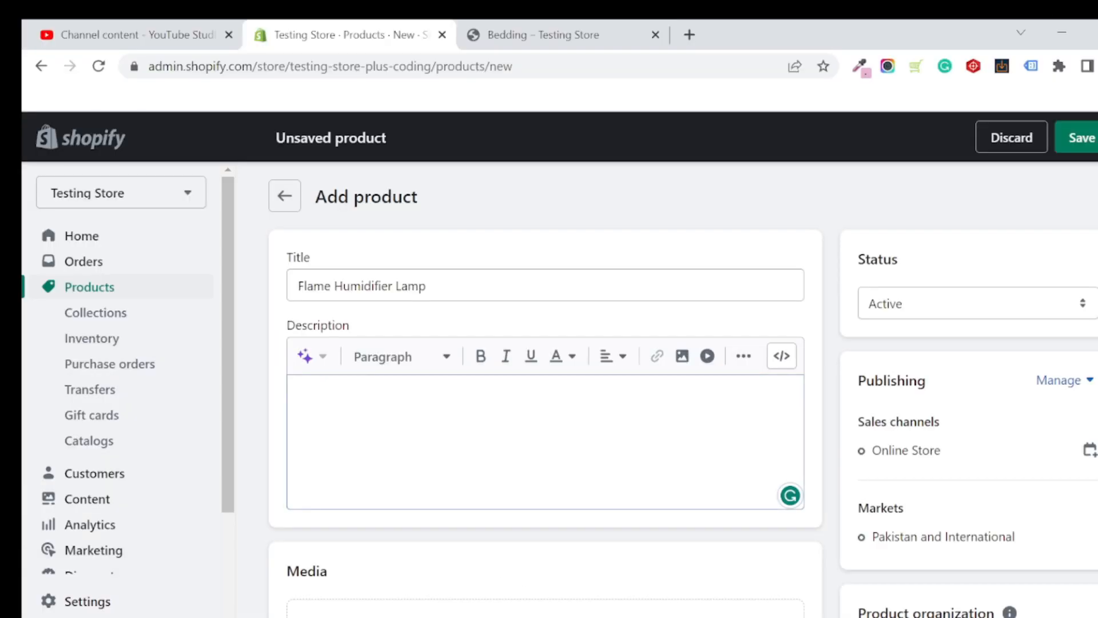
{"action": "key", "text": "ctrl+v"}
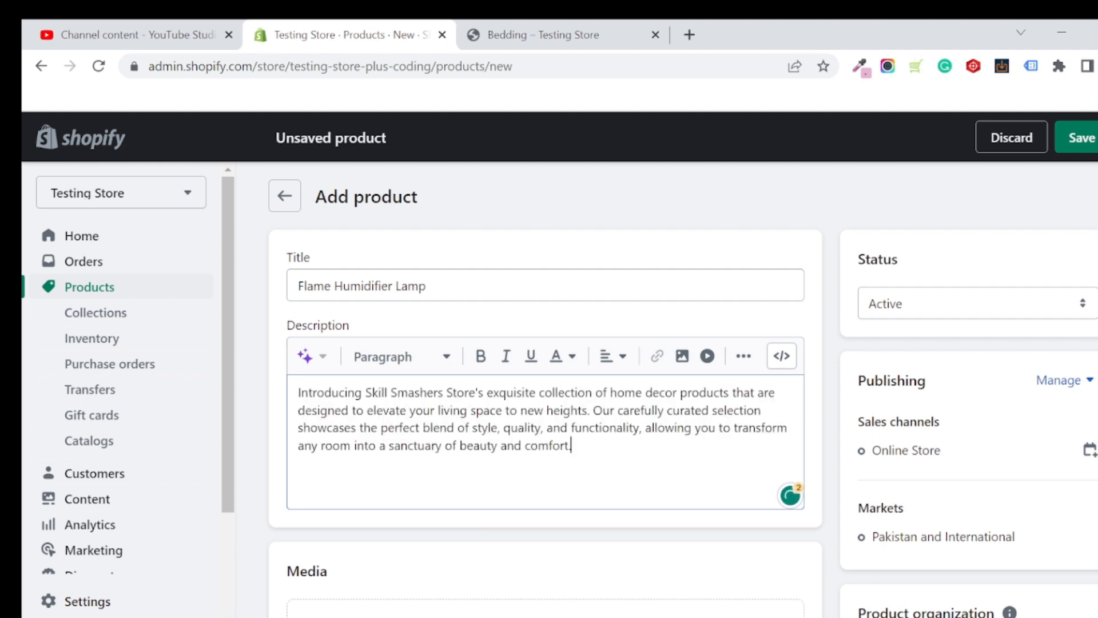
Step: Upload all six images from the Flame Humidifier Lamp folder in Downloads as the product's media
{"action": "scroll", "coordinate": [555, 437], "scroll_direction": "down", "scroll_amount": 1}
{"action": "scroll", "coordinate": [555, 437], "scroll_direction": "up", "scroll_amount": 1}
{"action": "scroll", "coordinate": [505, 505], "scroll_direction": "down", "scroll_amount": 2}
{"action": "left_click", "coordinate": [505, 554]}
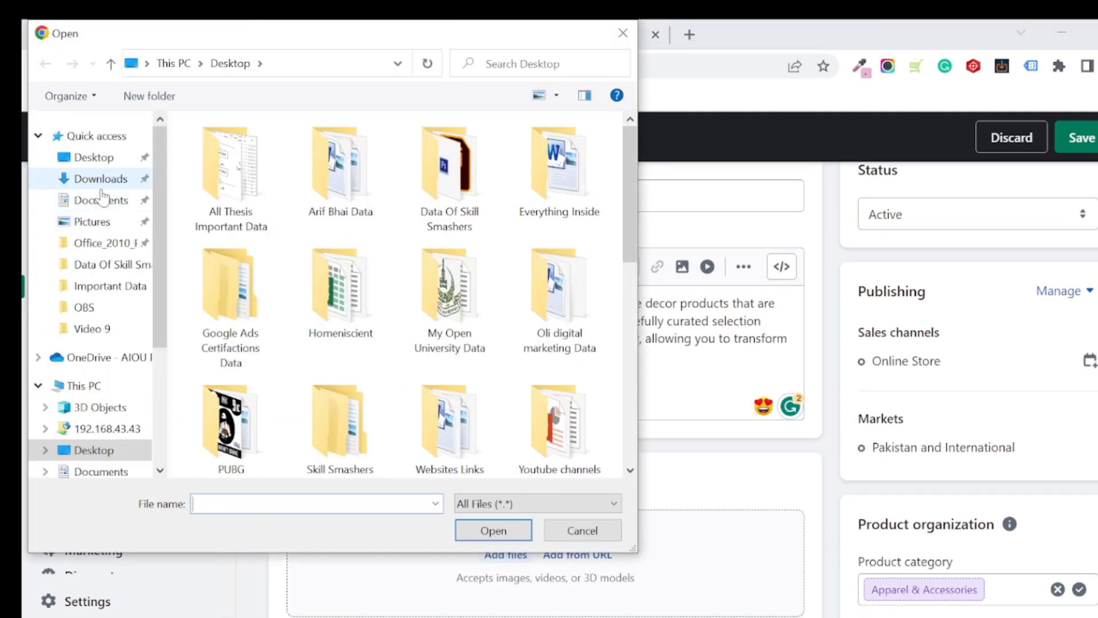
{"action": "left_click", "coordinate": [100, 179]}
{"action": "double_click", "coordinate": [345, 341]}
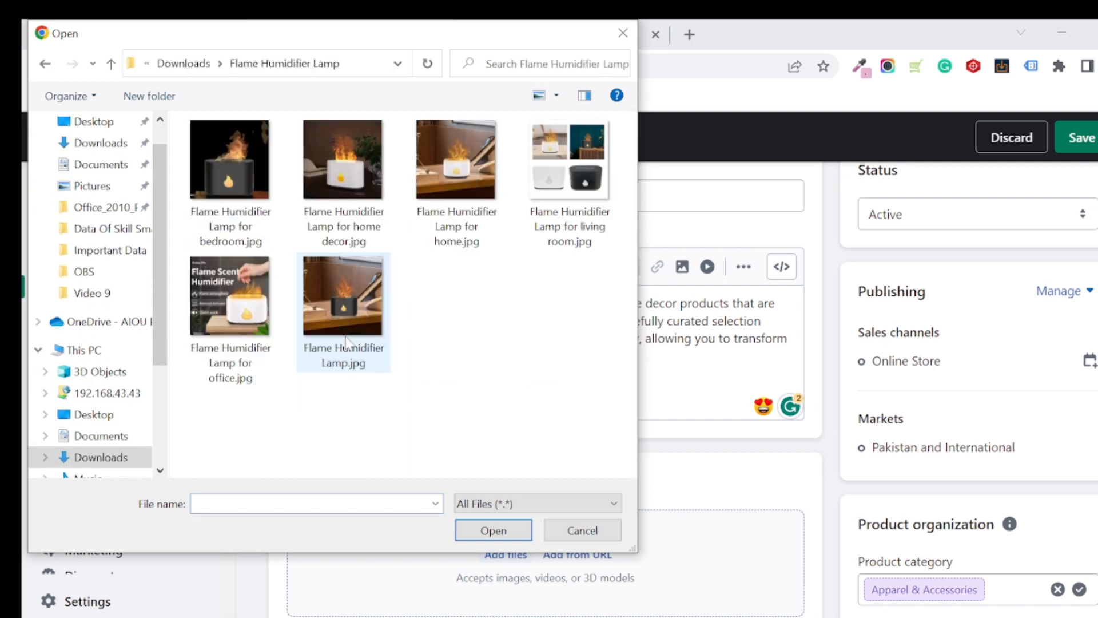
{"action": "left_click", "coordinate": [234, 223]}
{"action": "left_click", "coordinate": [313, 202], "text": "ctrl"}
{"action": "left_click", "coordinate": [413, 191], "text": "ctrl"}
{"action": "left_click", "coordinate": [541, 194], "text": "ctrl"}
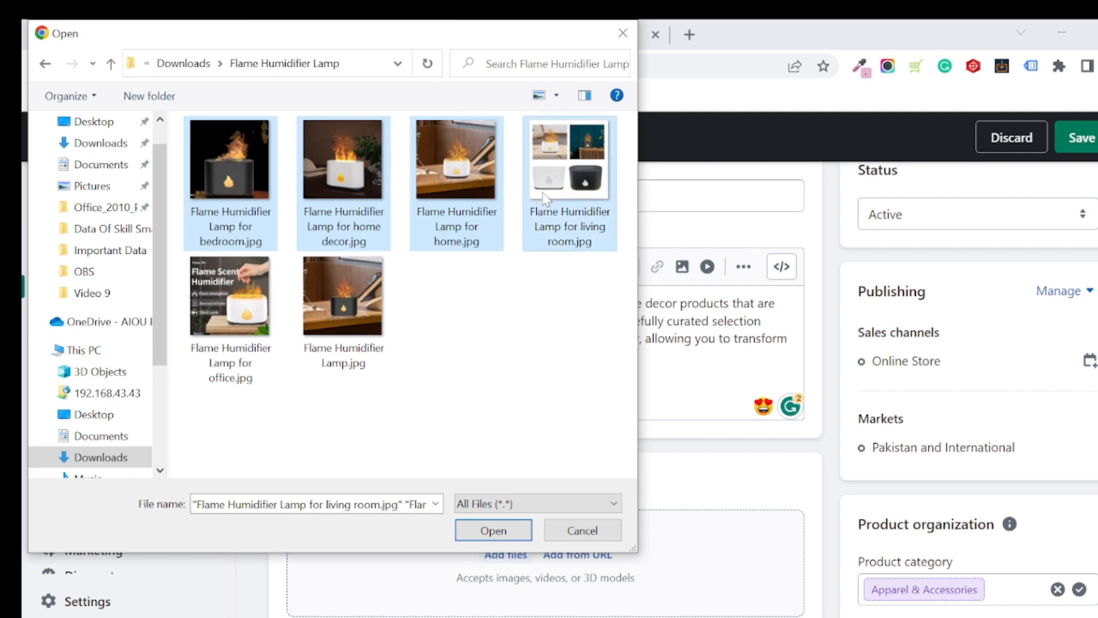
{"action": "left_click", "coordinate": [257, 293], "text": "ctrl"}
{"action": "left_click", "coordinate": [349, 284], "text": "ctrl"}
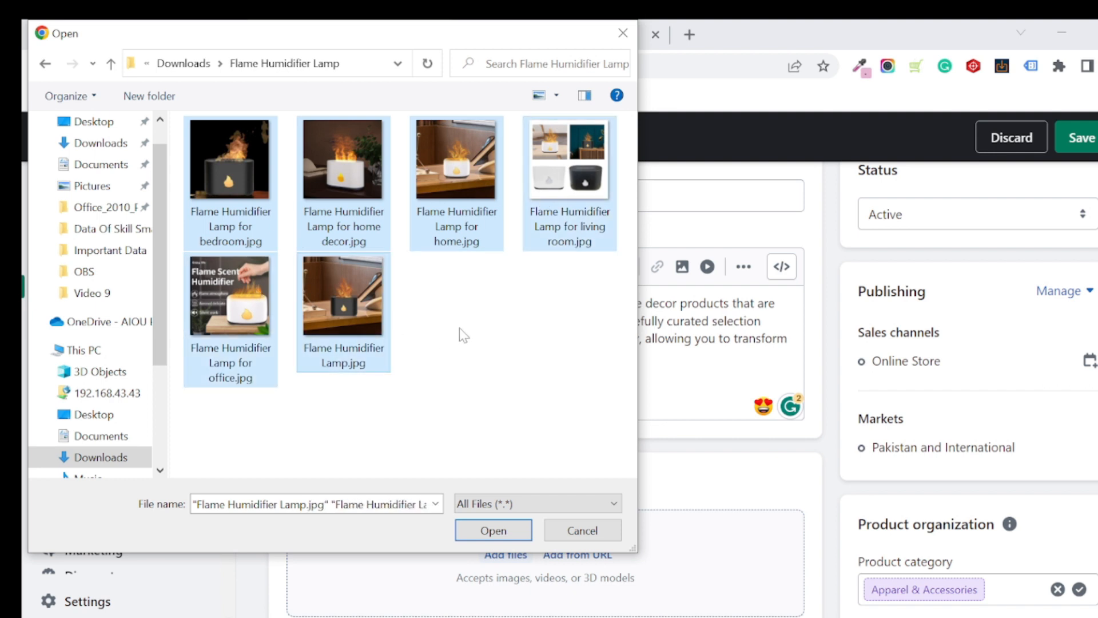
{"action": "left_click", "coordinate": [493, 530]}
{"action": "scroll", "coordinate": [658, 400], "scroll_direction": "down", "scroll_amount": 5}
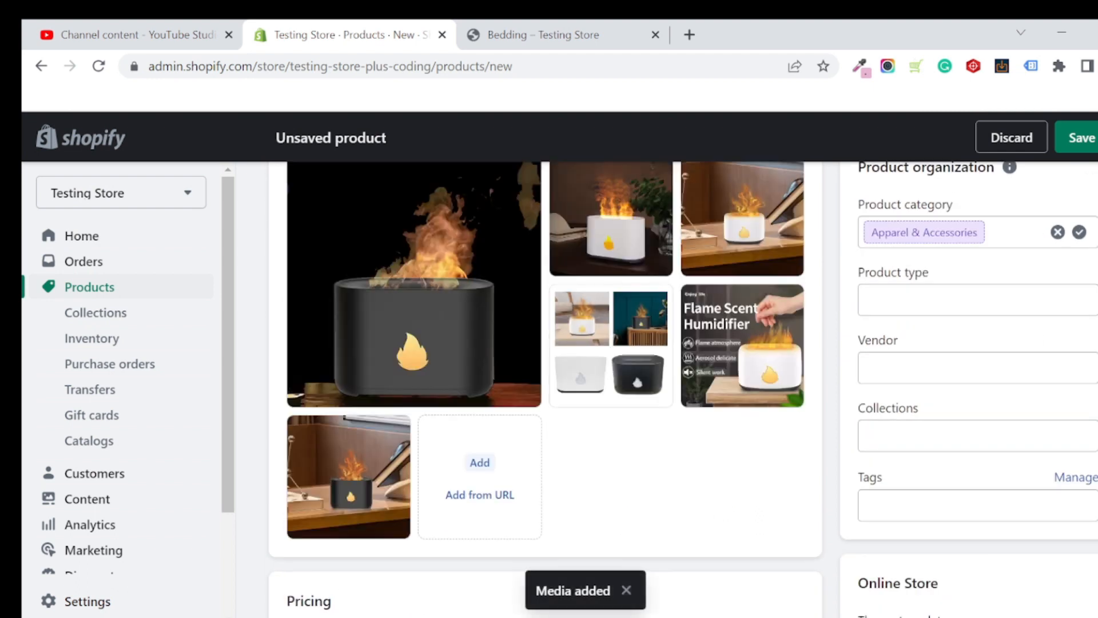
Step: Reorder the product media so the black lamp on the desk comes first and the white lamp on the desk second
{"action": "scroll", "coordinate": [457, 353], "scroll_direction": "down", "scroll_amount": 2}
{"action": "scroll", "coordinate": [457, 353], "scroll_direction": "up", "scroll_amount": 3}
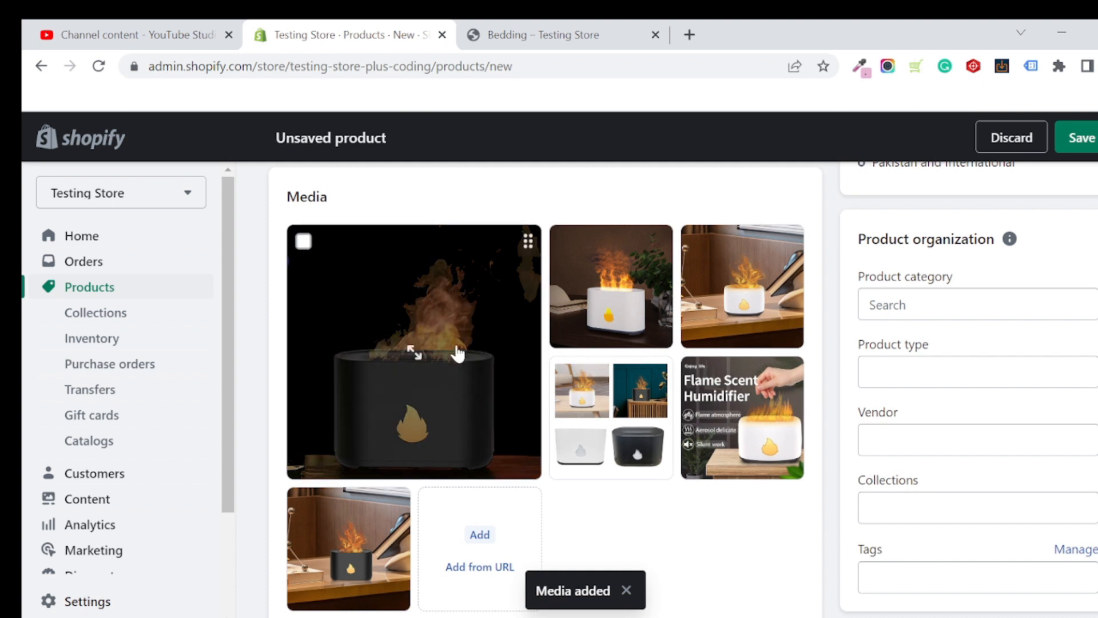
{"action": "scroll", "coordinate": [452, 352], "scroll_direction": "down", "scroll_amount": 2}
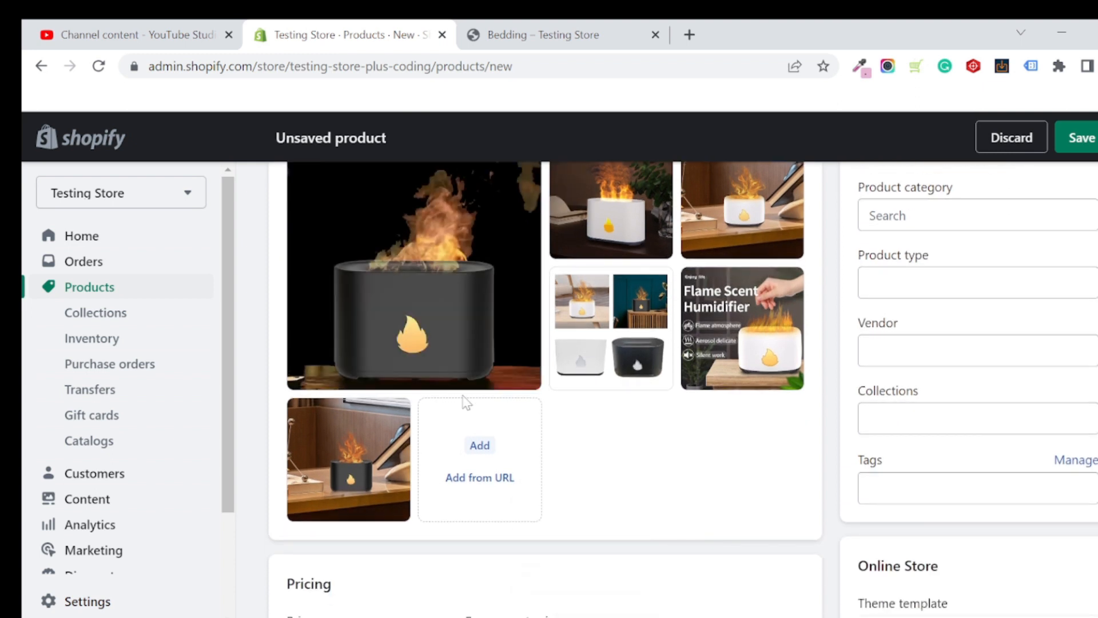
{"action": "scroll", "coordinate": [465, 402], "scroll_direction": "up", "scroll_amount": 2}
{"action": "left_click_drag", "start_coordinate": [373, 517], "coordinate": [431, 336]}
{"action": "scroll", "coordinate": [605, 421], "scroll_direction": "down", "scroll_amount": 1}
{"action": "scroll", "coordinate": [612, 424], "scroll_direction": "up", "scroll_amount": 1}
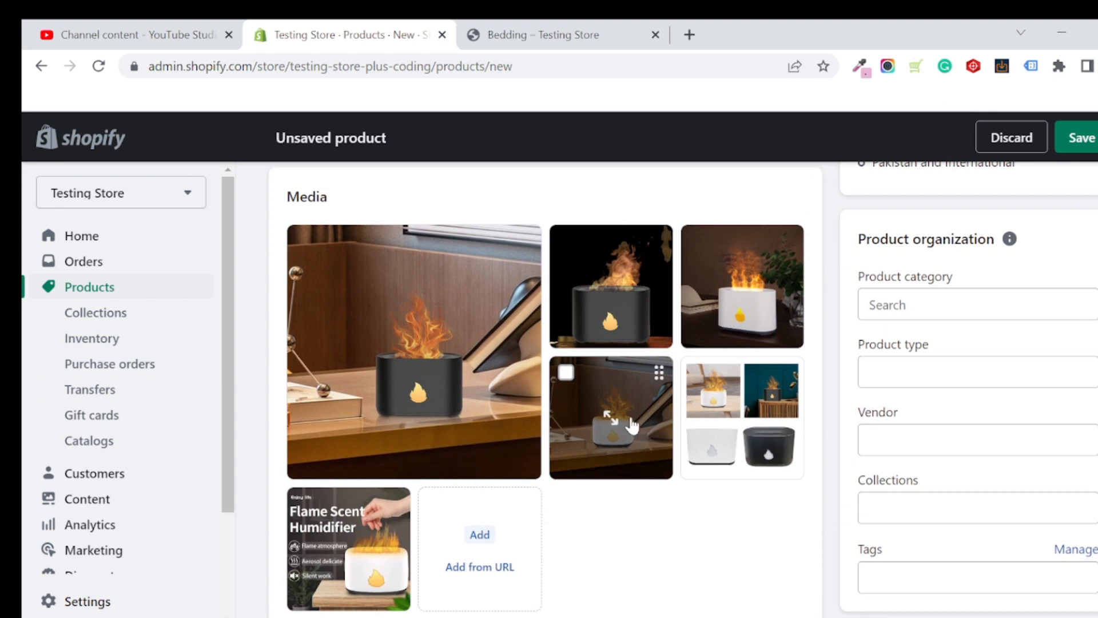
{"action": "left_click_drag", "start_coordinate": [625, 419], "coordinate": [629, 325]}
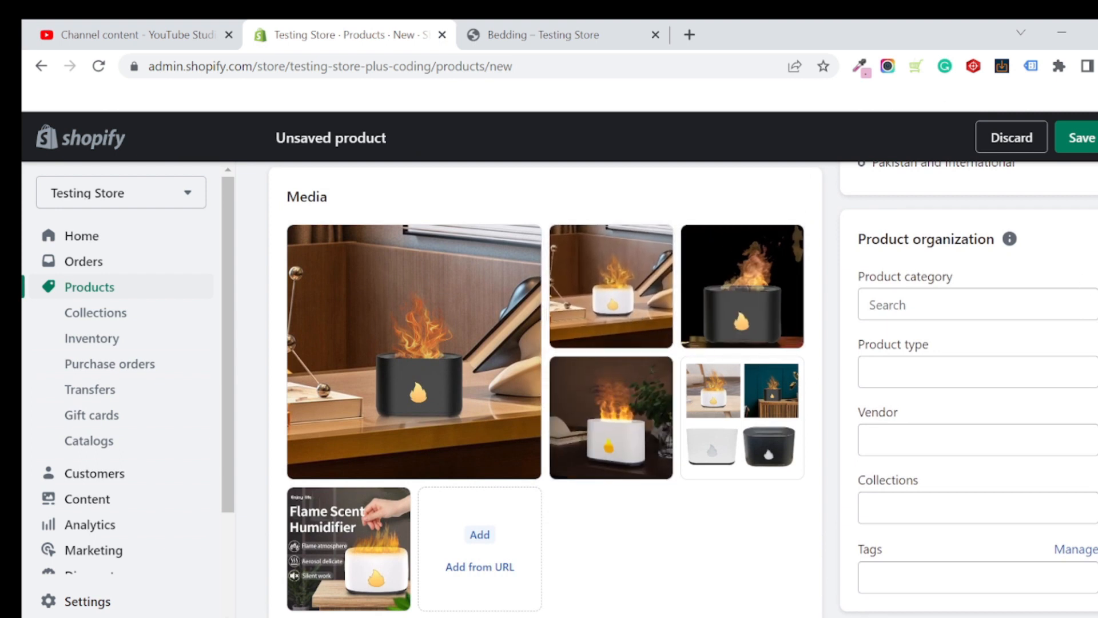
Step: Set the product's price to Rs 100
{"action": "scroll", "coordinate": [350, 296], "scroll_direction": "down", "scroll_amount": 2}
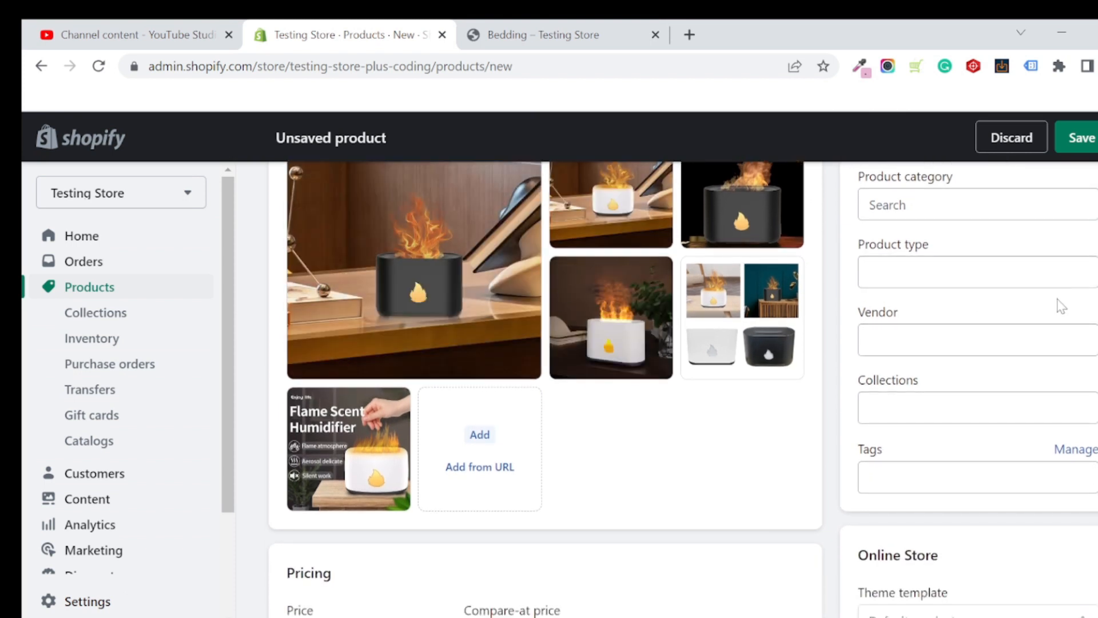
{"action": "scroll", "coordinate": [546, 388], "scroll_direction": "up", "scroll_amount": 3}
{"action": "scroll", "coordinate": [546, 389], "scroll_direction": "down", "scroll_amount": 3}
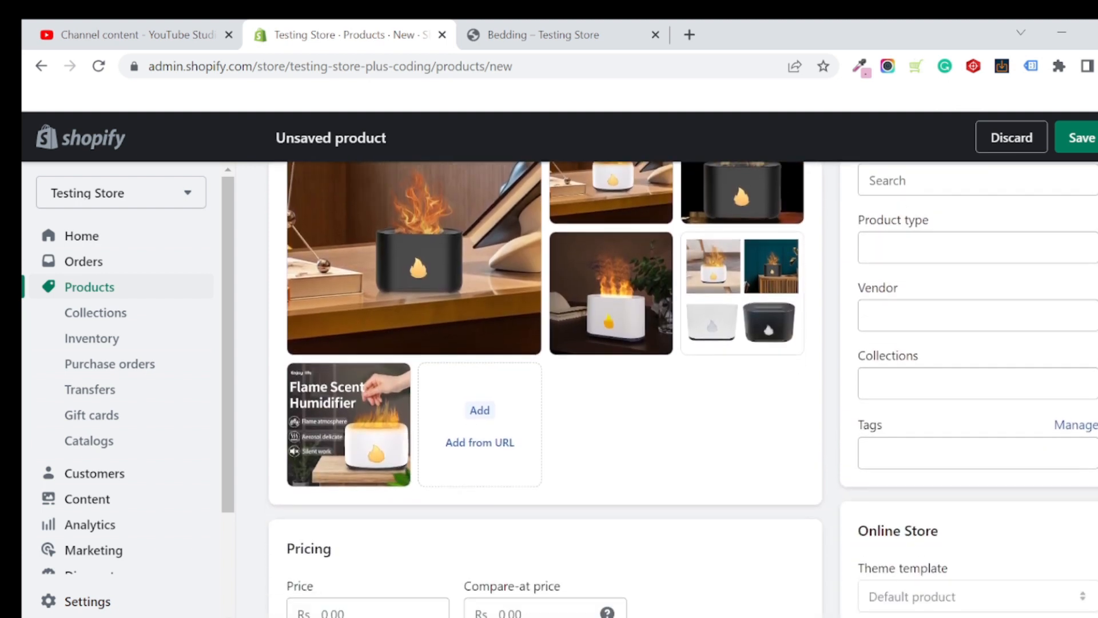
{"action": "scroll", "coordinate": [546, 389], "scroll_direction": "down", "scroll_amount": 3}
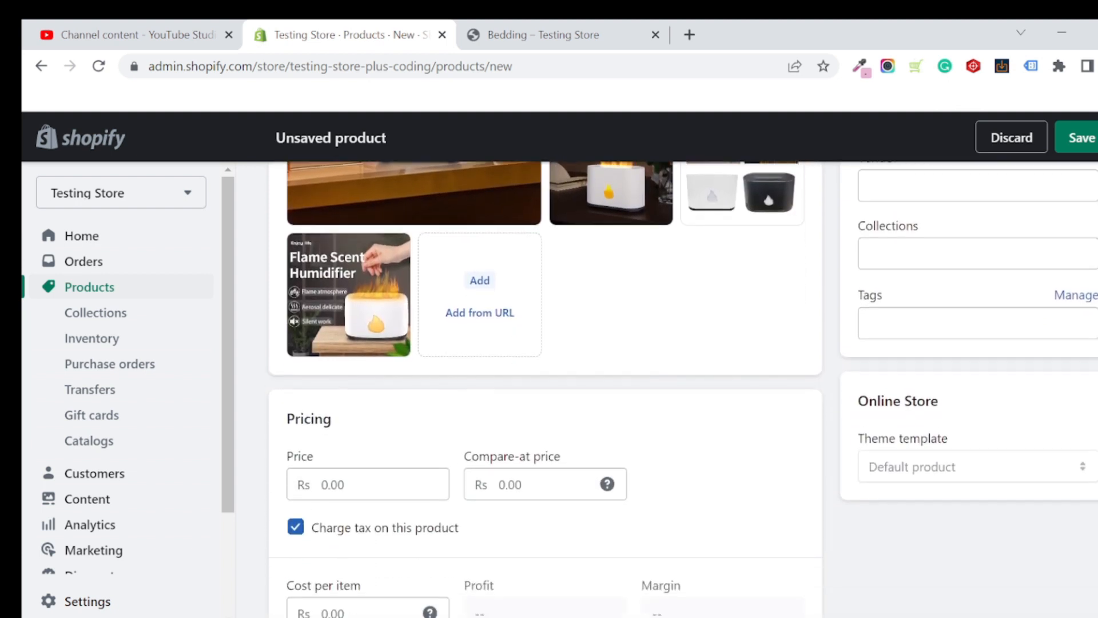
{"action": "scroll", "coordinate": [377, 440], "scroll_direction": "up", "scroll_amount": 4}
{"action": "scroll", "coordinate": [377, 440], "scroll_direction": "down", "scroll_amount": 5}
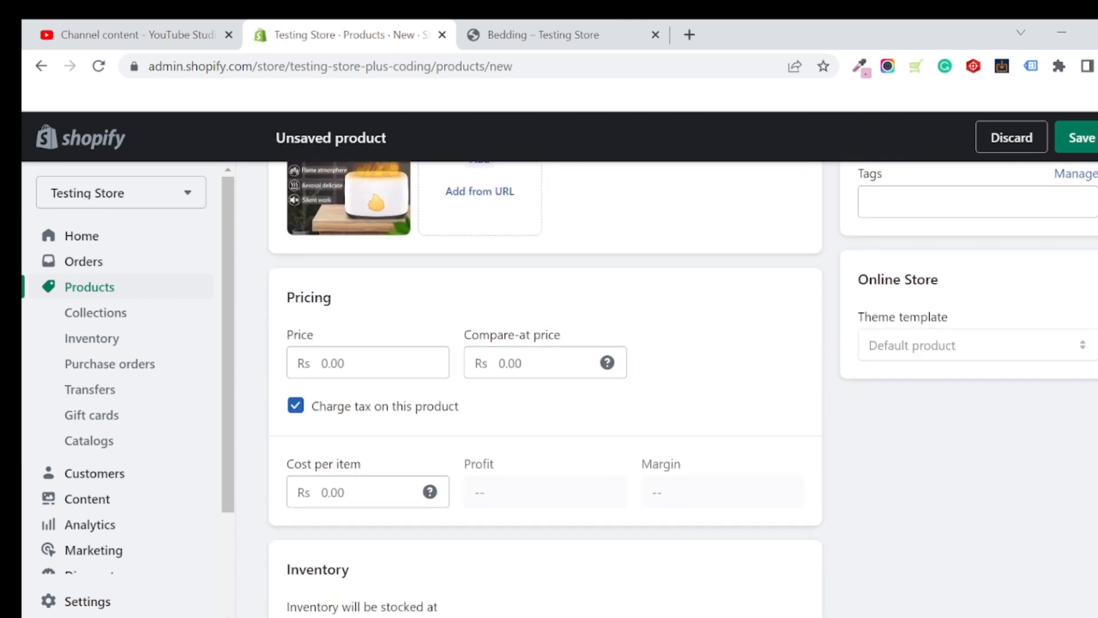
{"action": "left_click", "coordinate": [323, 362]}
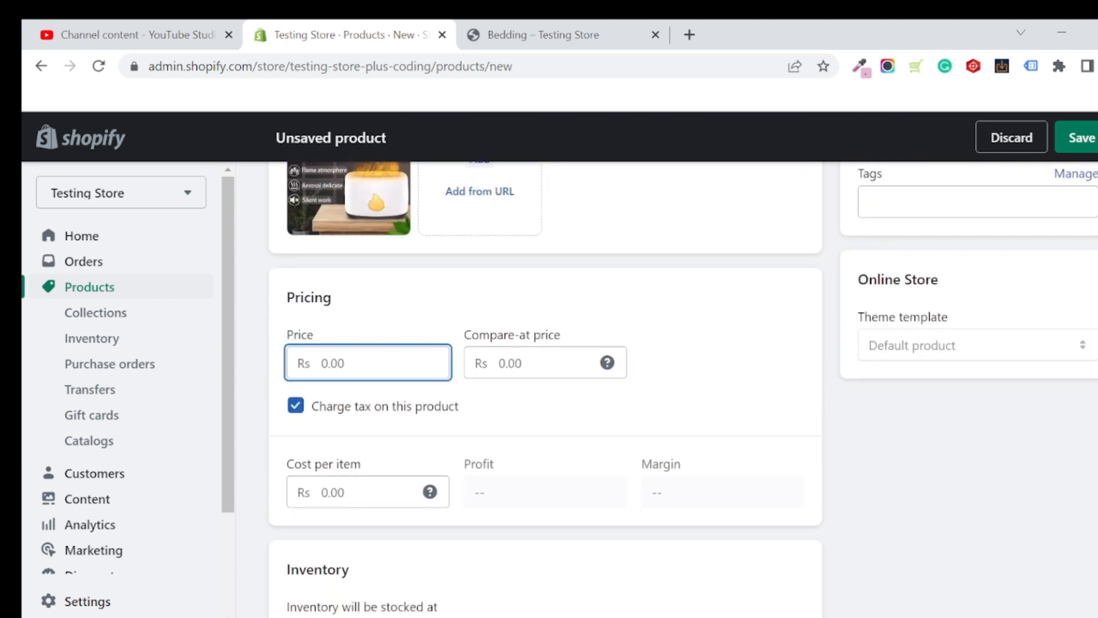
{"action": "type", "text": "1"}
{"action": "key", "text": "BackSpace"}
{"action": "type", "text": "100"}
{"action": "left_click", "coordinate": [534, 286]}
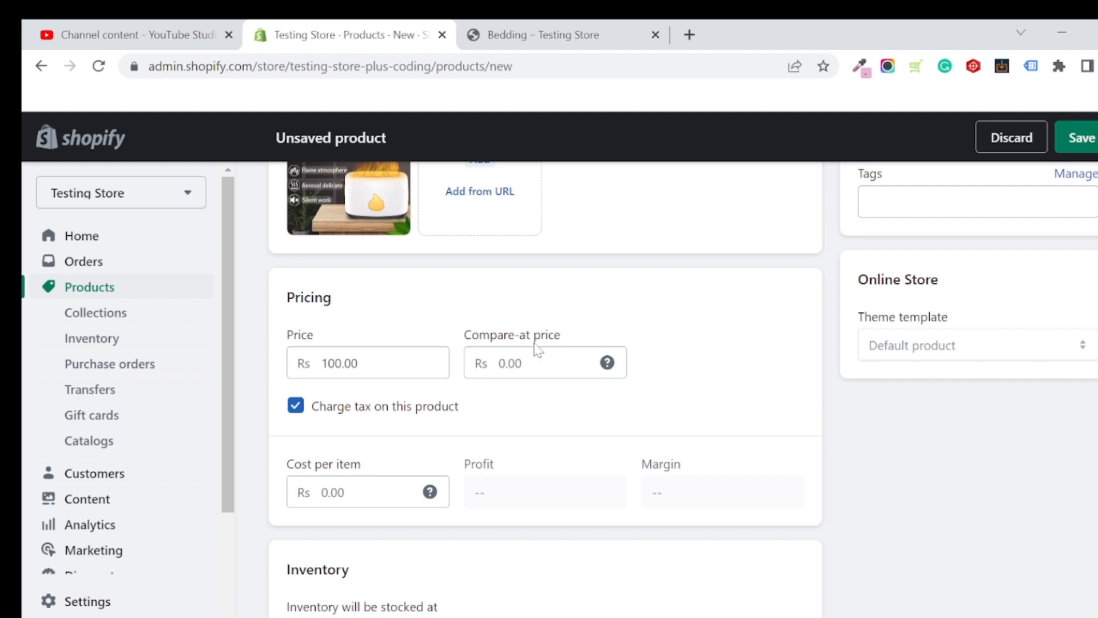
Step: Set the compare-at price to Rs 120 and toggle the option to charge tax on this product
{"action": "left_click", "coordinate": [500, 363]}
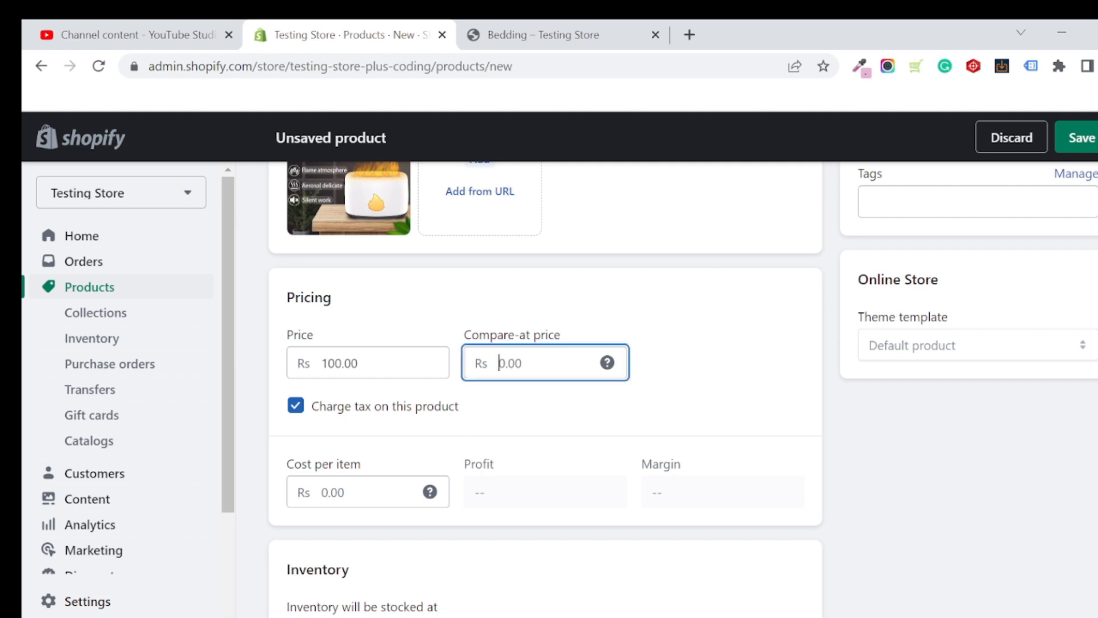
{"action": "type", "text": "120"}
{"action": "left_click", "coordinate": [677, 373]}
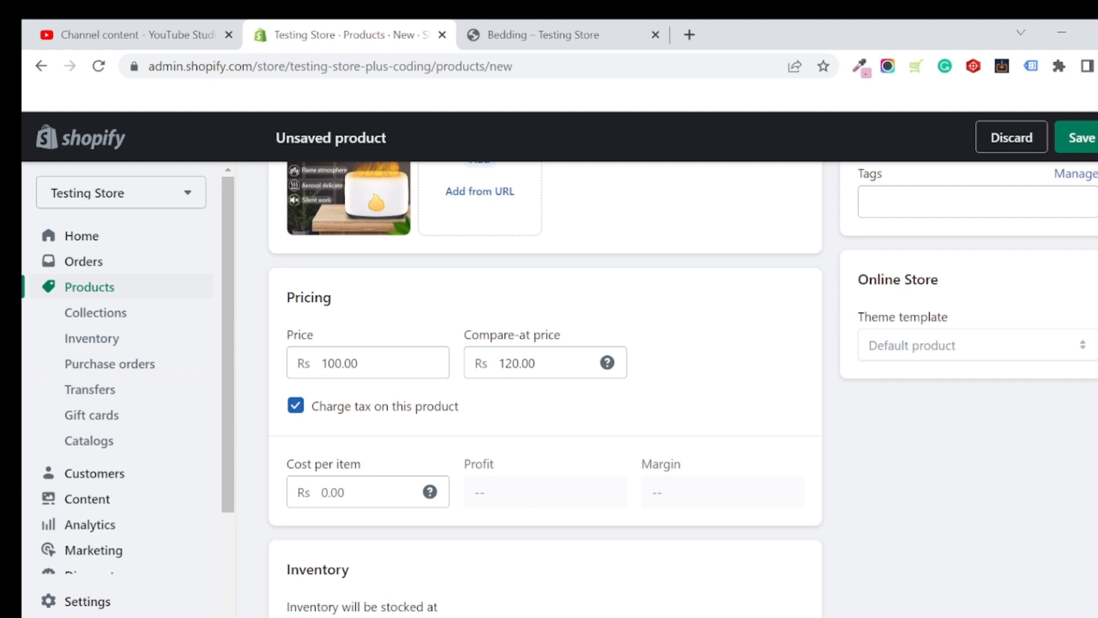
{"action": "scroll", "coordinate": [626, 392], "scroll_direction": "down", "scroll_amount": 1}
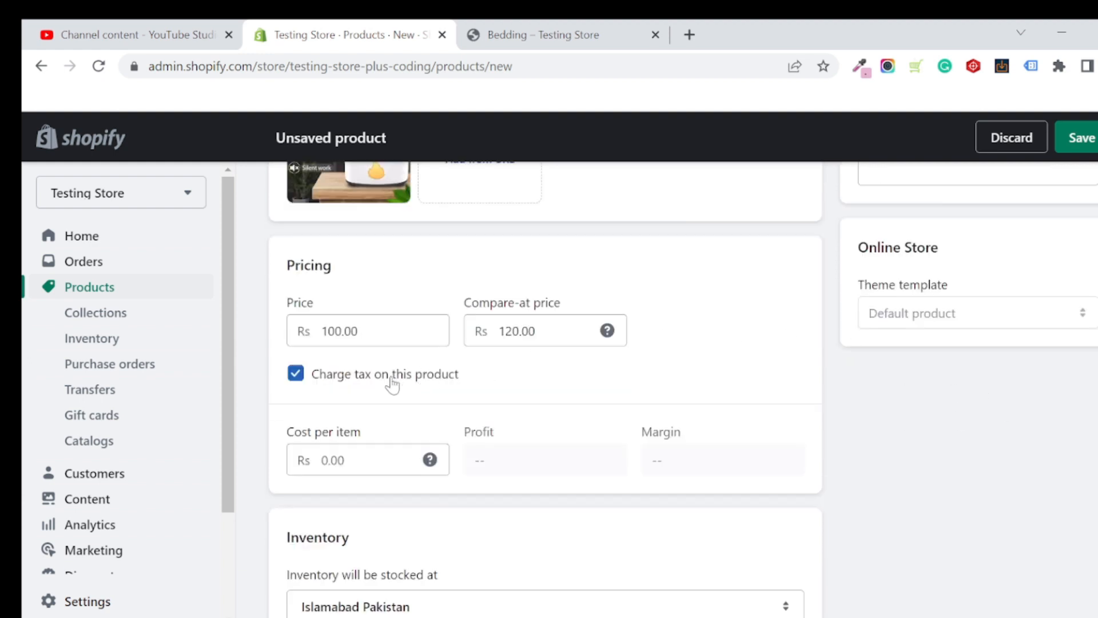
{"action": "left_click", "coordinate": [362, 380]}
Step: Set the product's inventory quantity at the Islamabad Pakistan location to 20
{"action": "scroll", "coordinate": [567, 377], "scroll_direction": "down", "scroll_amount": 2}
{"action": "scroll", "coordinate": [569, 376], "scroll_direction": "down", "scroll_amount": 3}
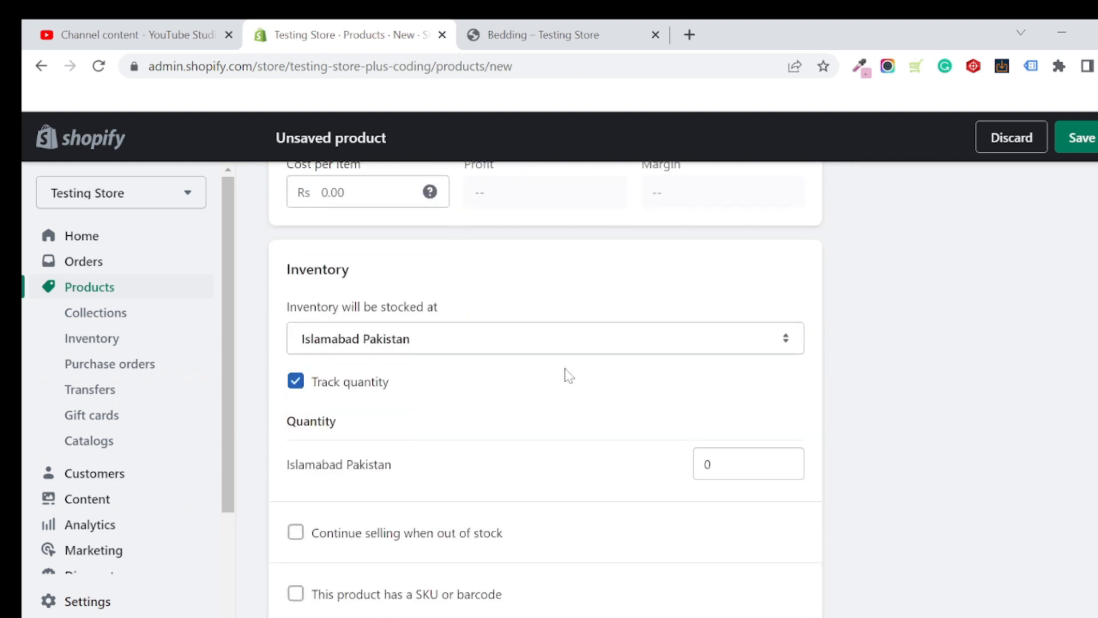
{"action": "scroll", "coordinate": [569, 376], "scroll_direction": "down", "scroll_amount": 2}
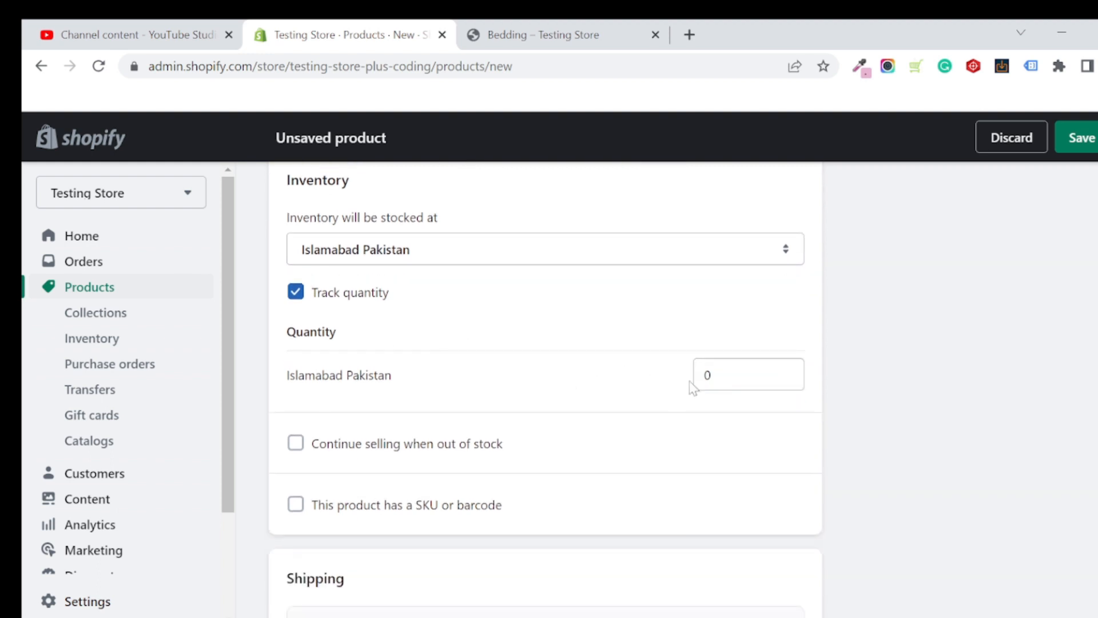
{"action": "left_click", "coordinate": [708, 375]}
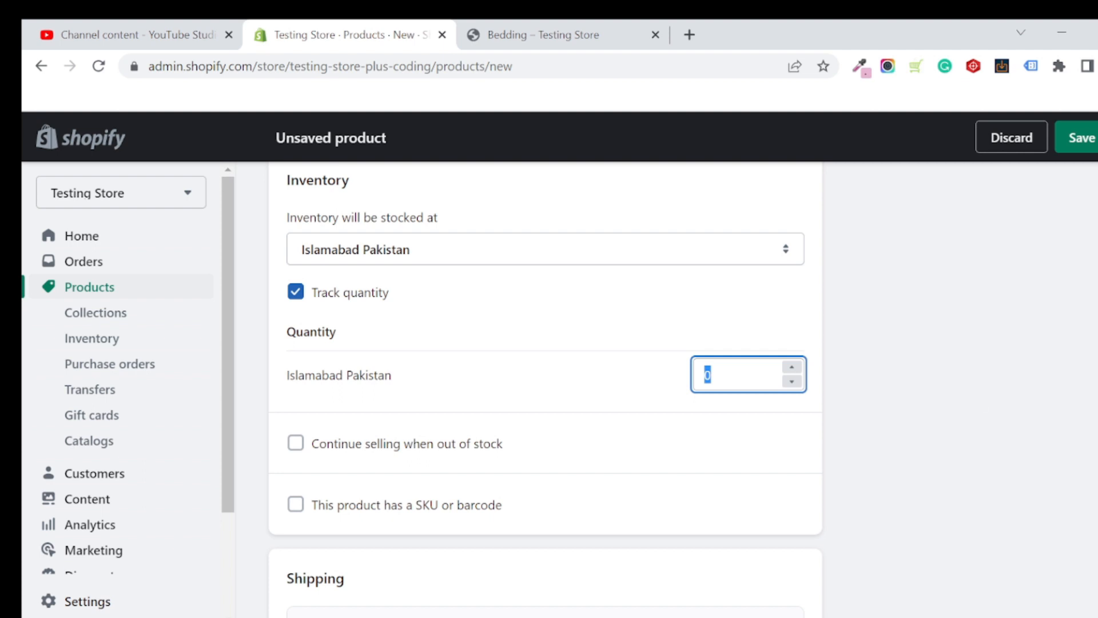
{"action": "type", "text": "20"}
{"action": "left_click", "coordinate": [1070, 335]}
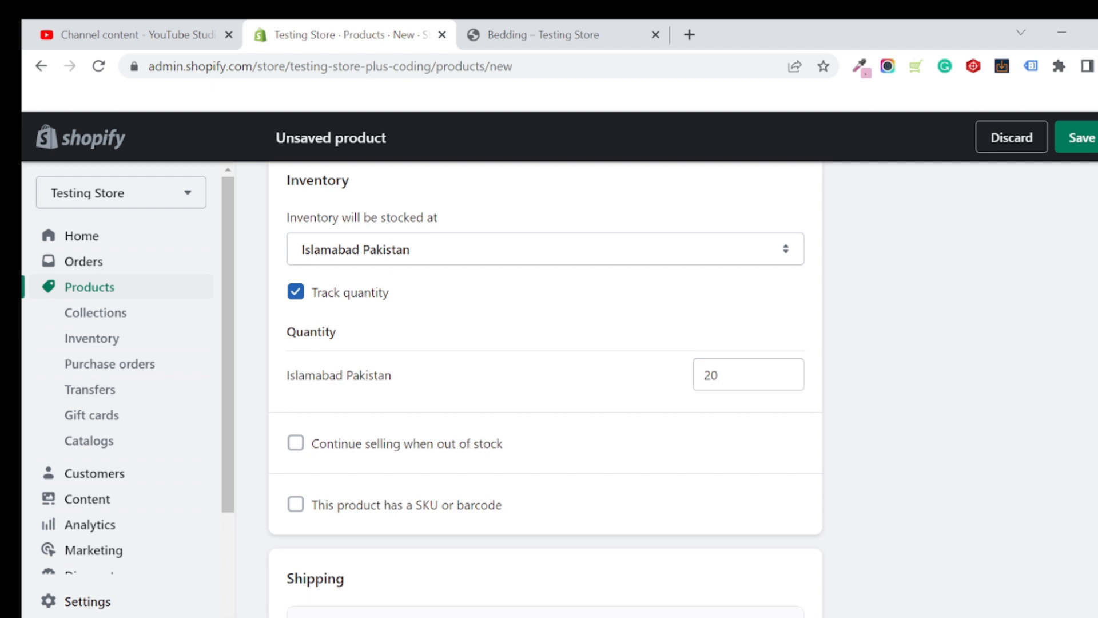
Step: Switch quantity tracking off for the product's inventory and switch it back on
{"action": "scroll", "coordinate": [545, 390], "scroll_direction": "up", "scroll_amount": 1}
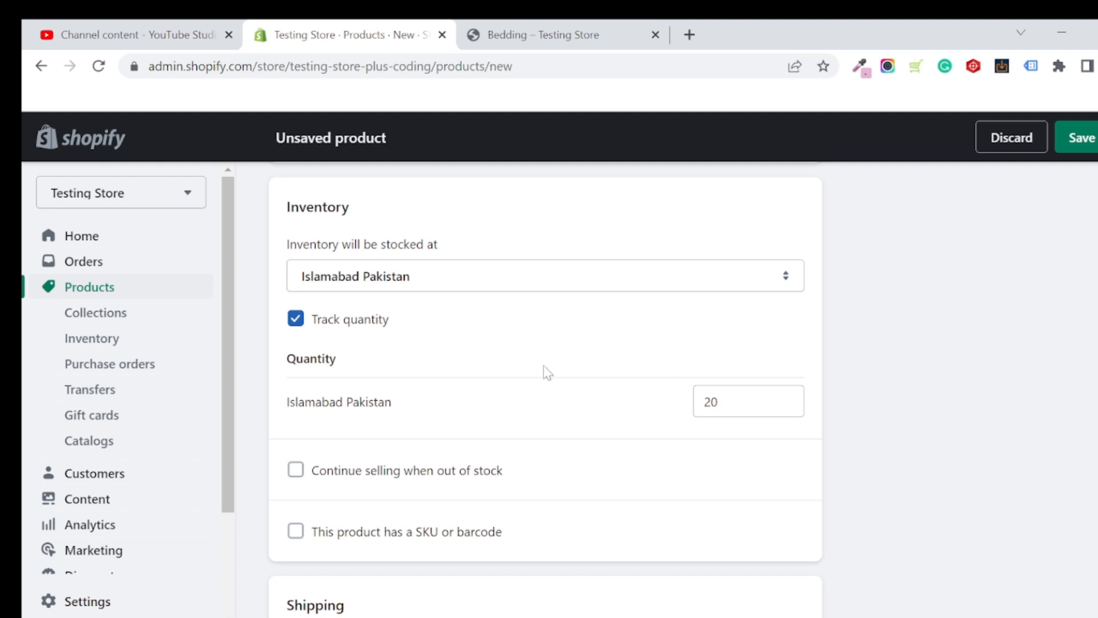
{"action": "left_click", "coordinate": [318, 322]}
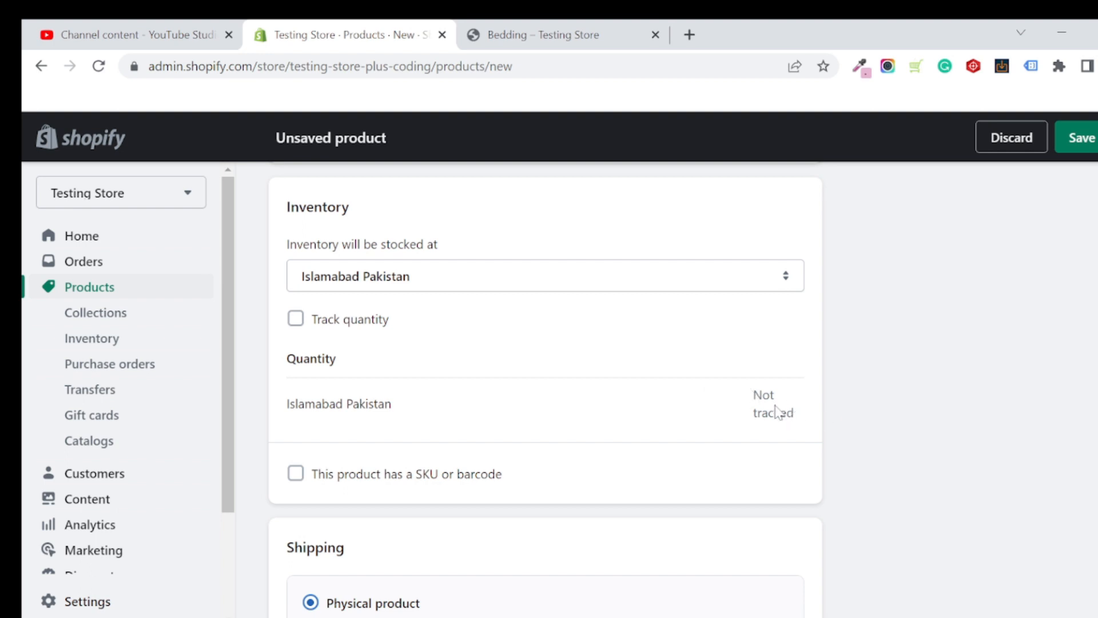
{"action": "left_click", "coordinate": [361, 329]}
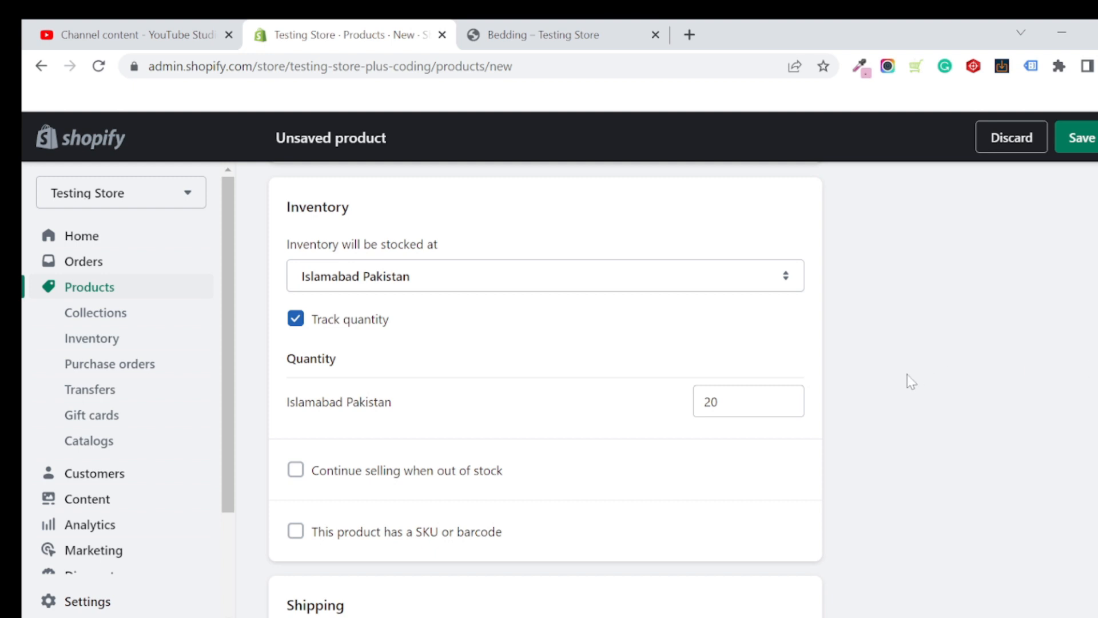
Step: Enable the option to continue selling when out of stock and disable it again
{"action": "left_click", "coordinate": [316, 479]}
{"action": "scroll", "coordinate": [406, 471], "scroll_direction": "down", "scroll_amount": 2}
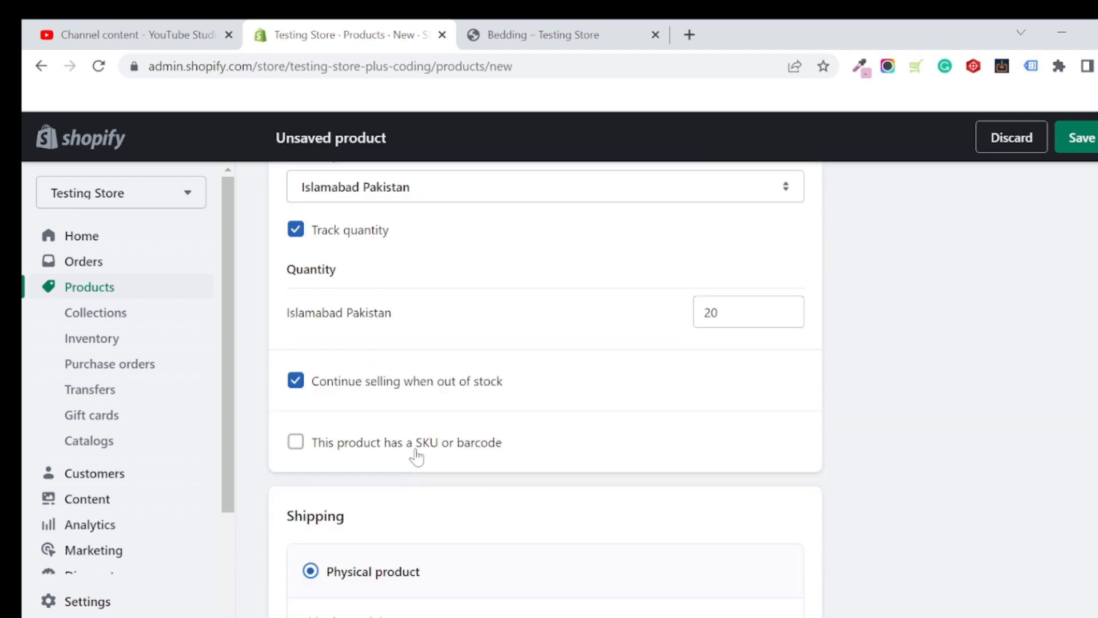
{"action": "left_click", "coordinate": [329, 390]}
{"action": "scroll", "coordinate": [549, 420], "scroll_direction": "down", "scroll_amount": 2}
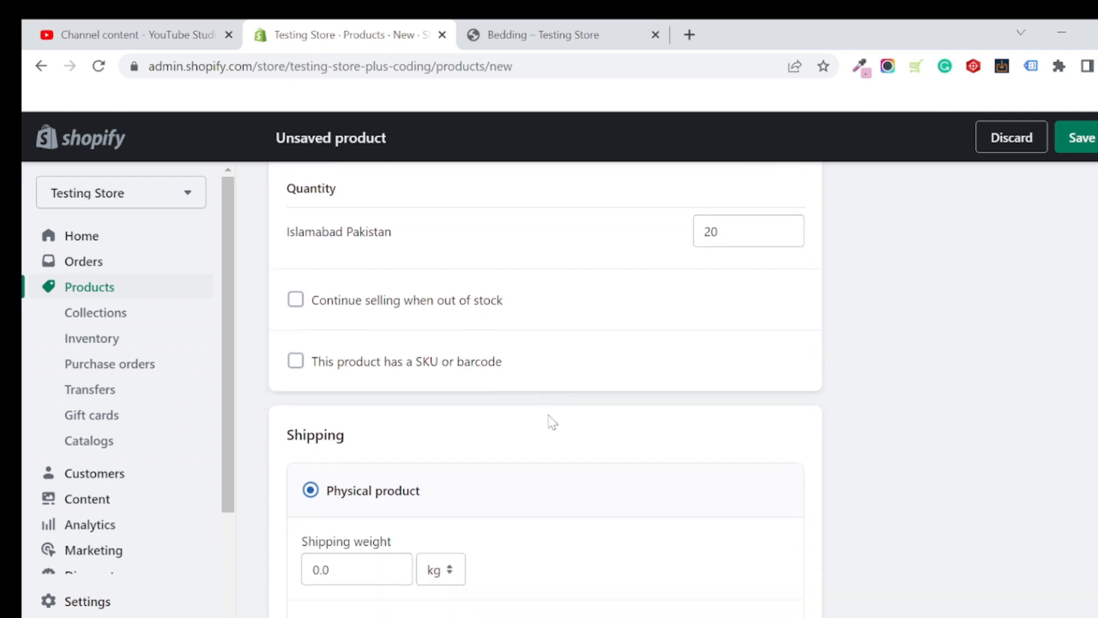
Step: Review the product's inventory options, shipping settings, variants section and search engine listing
{"action": "scroll", "coordinate": [554, 412], "scroll_direction": "down", "scroll_amount": 1}
{"action": "scroll", "coordinate": [372, 416], "scroll_direction": "up", "scroll_amount": 3}
{"action": "scroll", "coordinate": [372, 417], "scroll_direction": "down", "scroll_amount": 1}
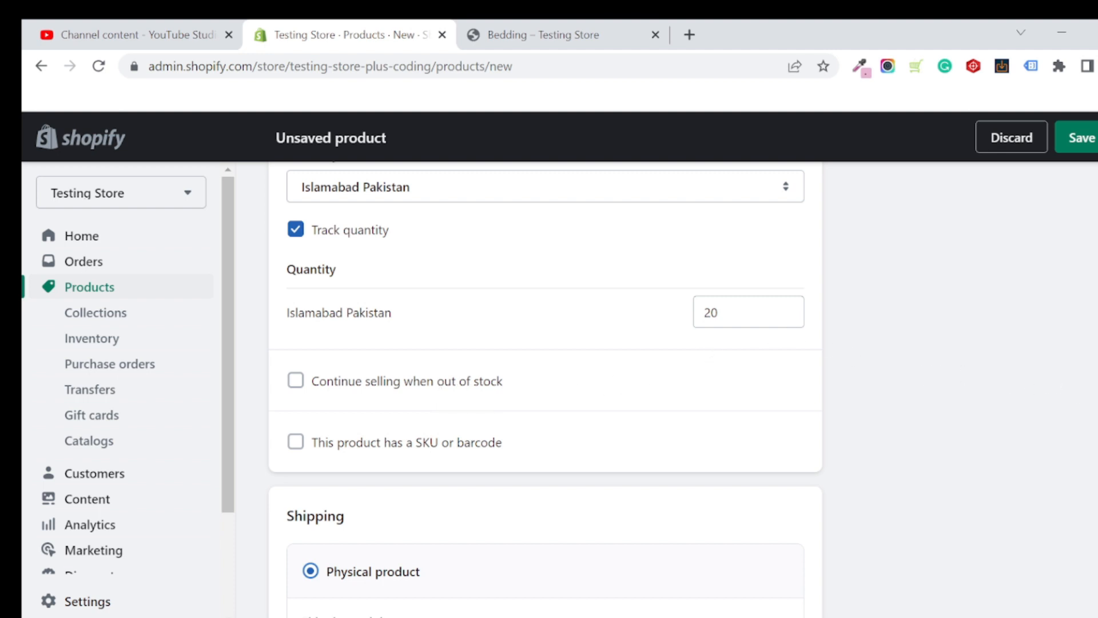
{"action": "scroll", "coordinate": [545, 389], "scroll_direction": "down", "scroll_amount": 3}
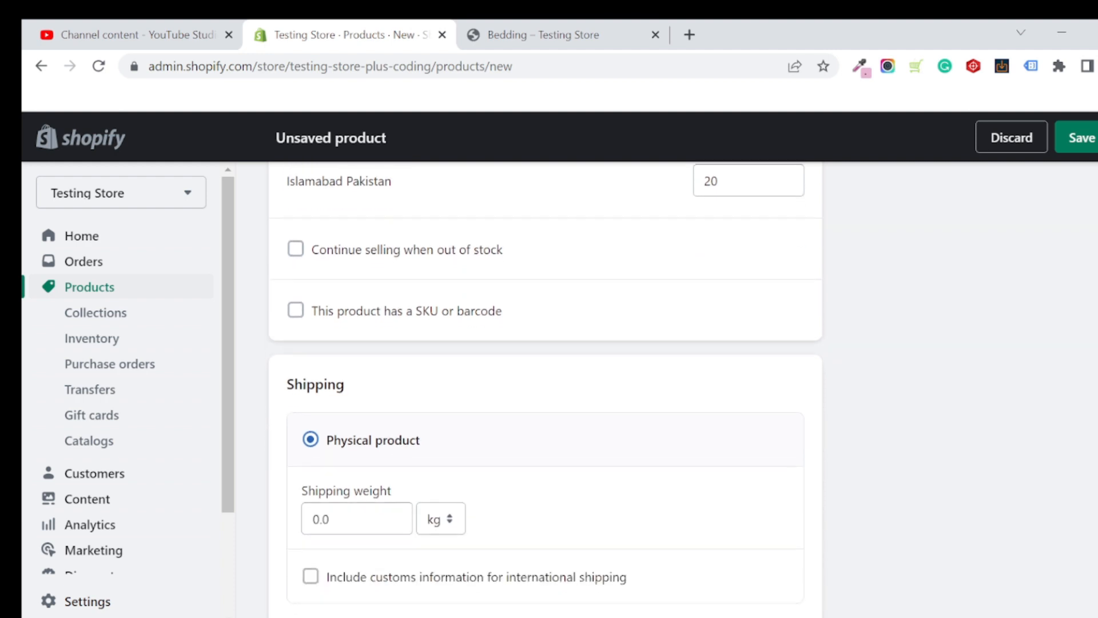
{"action": "scroll", "coordinate": [545, 389], "scroll_direction": "down", "scroll_amount": 4}
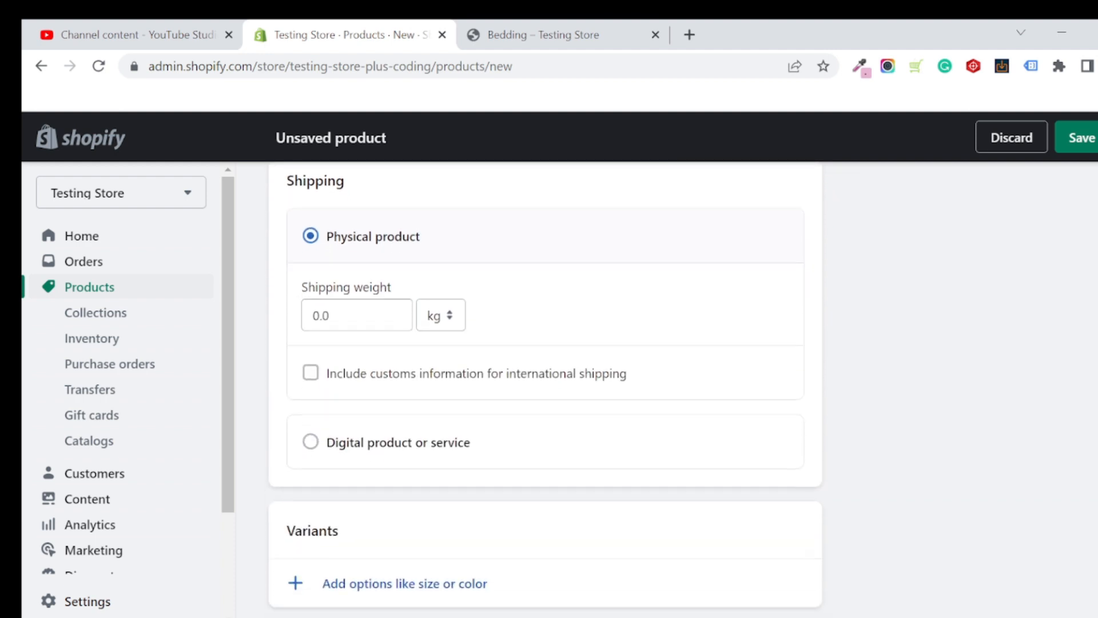
{"action": "scroll", "coordinate": [545, 389], "scroll_direction": "down", "scroll_amount": 1}
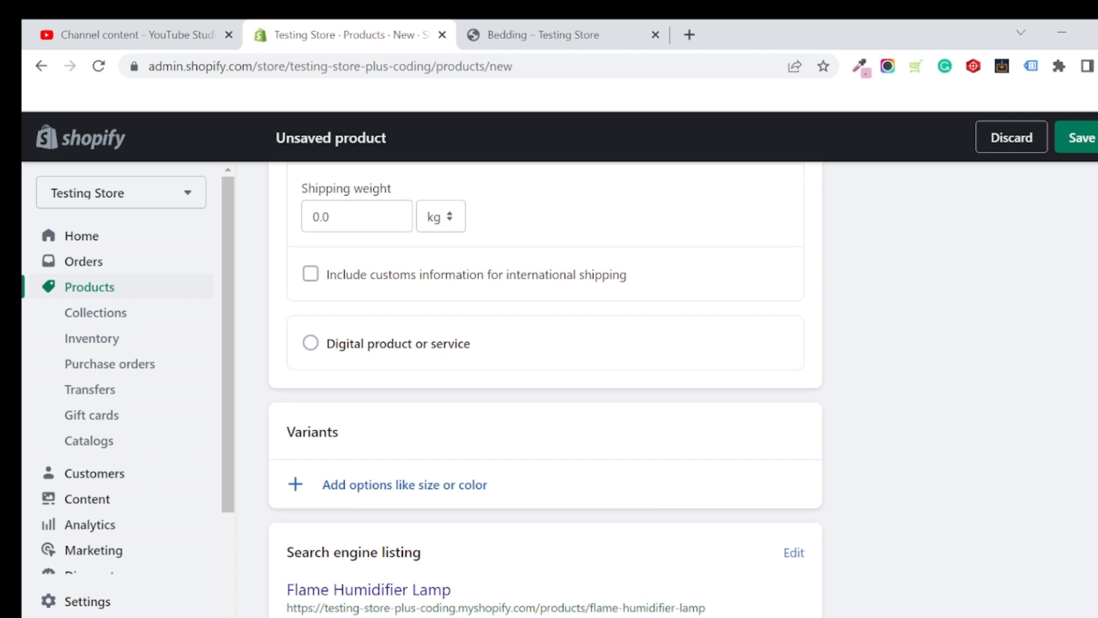
{"action": "scroll", "coordinate": [822, 380], "scroll_direction": "up", "scroll_amount": 2}
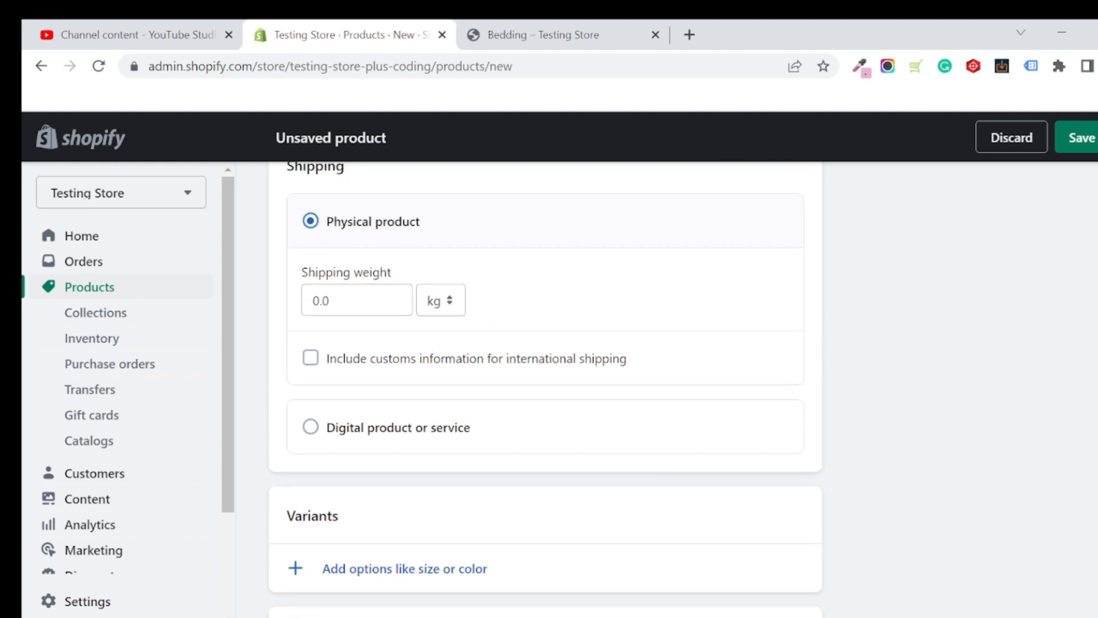
{"action": "scroll", "coordinate": [1056, 473], "scroll_direction": "up", "scroll_amount": 5}
{"action": "scroll", "coordinate": [1057, 473], "scroll_direction": "down", "scroll_amount": 6}
{"action": "scroll", "coordinate": [545, 389], "scroll_direction": "down", "scroll_amount": 3}
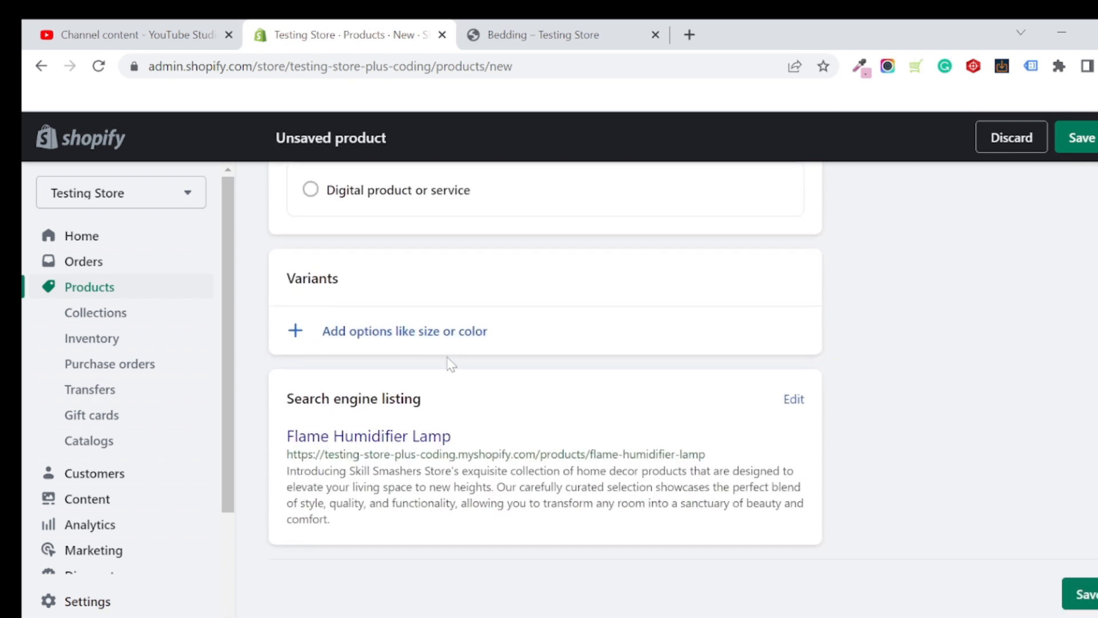
Step: Add a Size variant option with the values Small, Medium and Large
{"action": "left_click", "coordinate": [418, 345]}
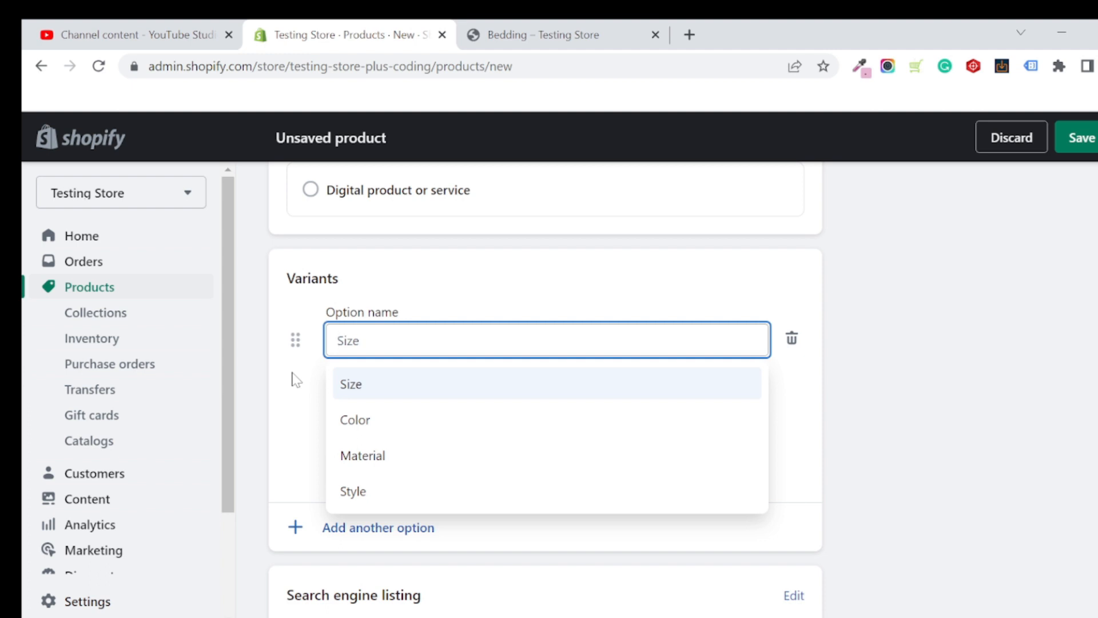
{"action": "left_click", "coordinate": [358, 390]}
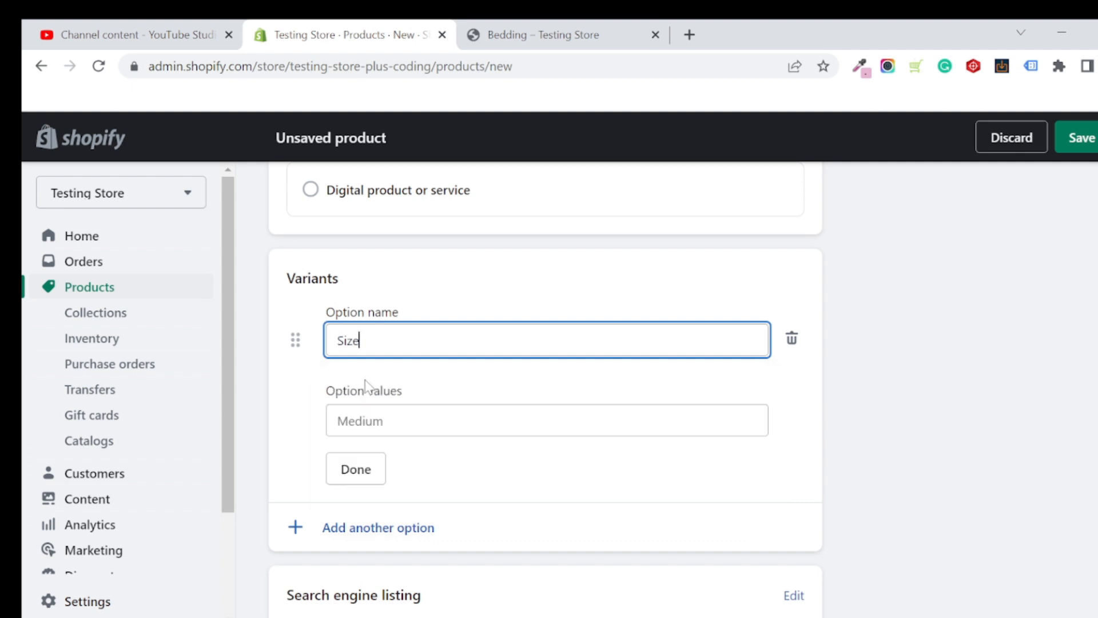
{"action": "scroll", "coordinate": [386, 372], "scroll_direction": "down", "scroll_amount": 1}
{"action": "left_click", "coordinate": [382, 333]}
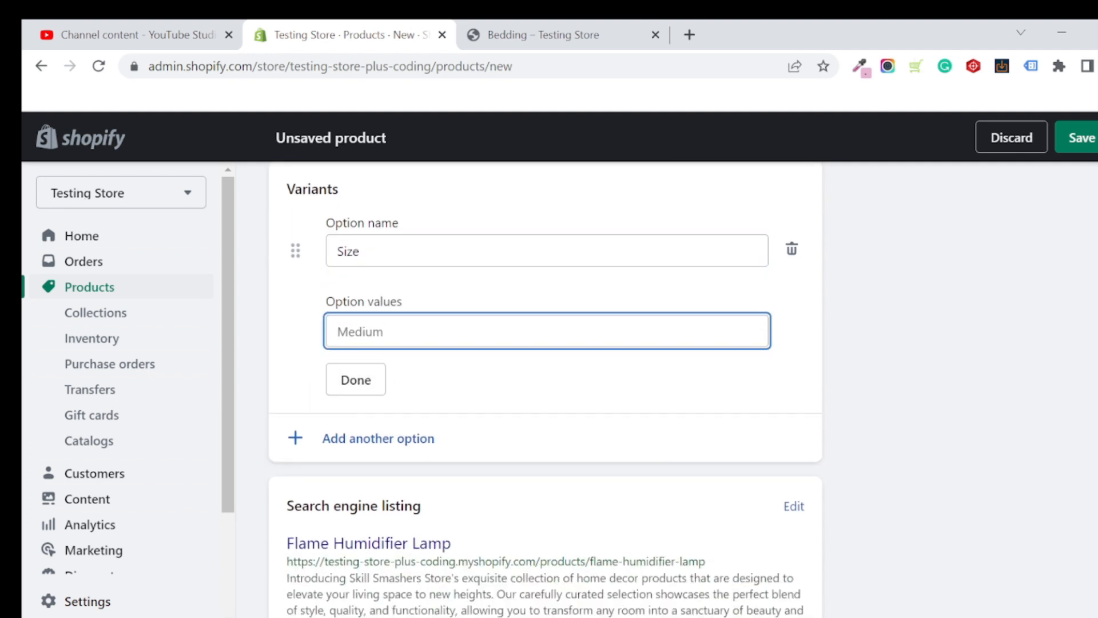
{"action": "type", "text": "Small"}
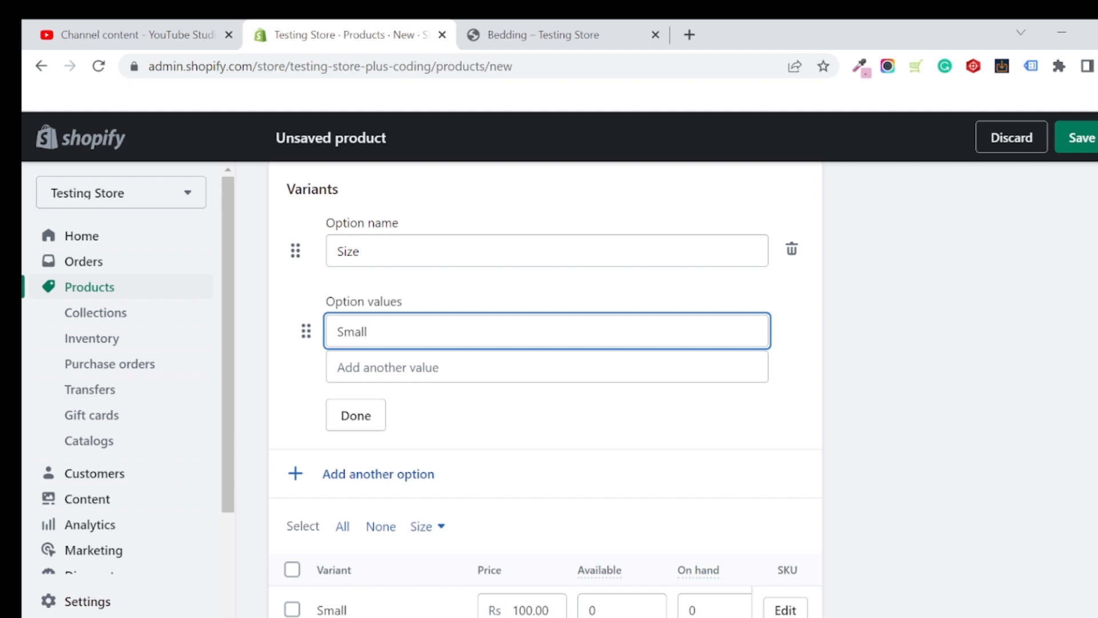
{"action": "key", "text": "Tab"}
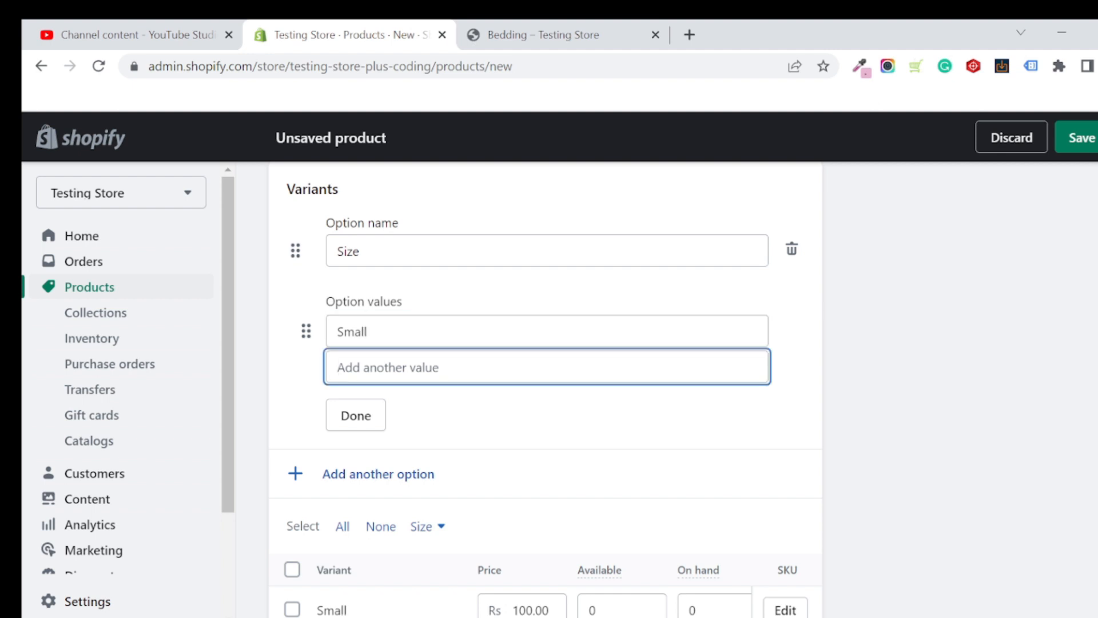
{"action": "type", "text": "Me"}
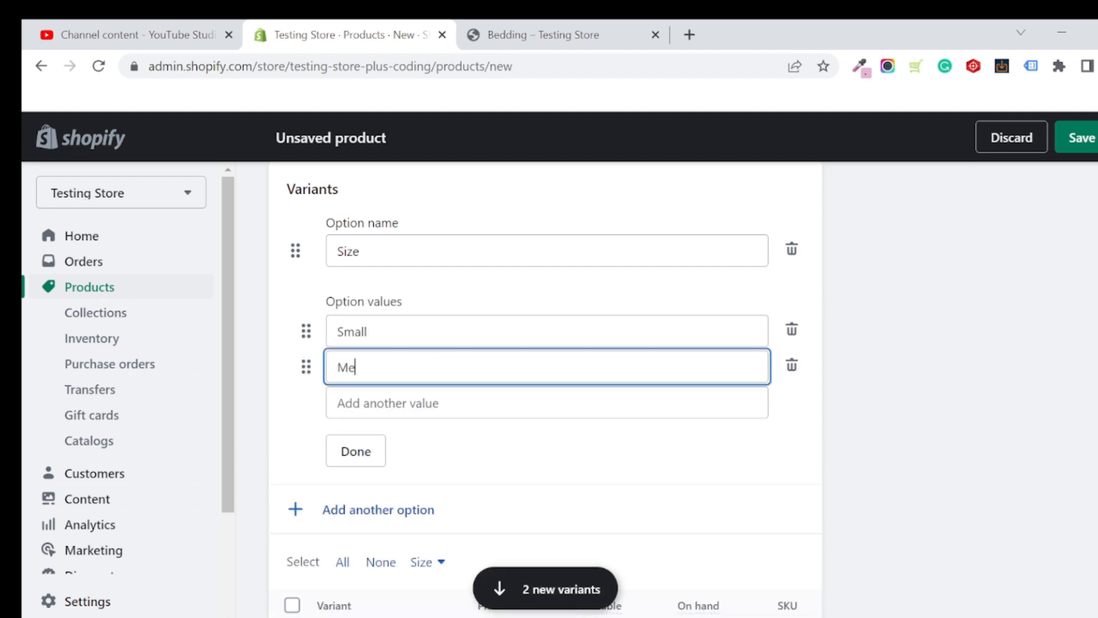
{"action": "type", "text": "dium"}
{"action": "key", "text": "Tab"}
{"action": "type", "text": "Large"}
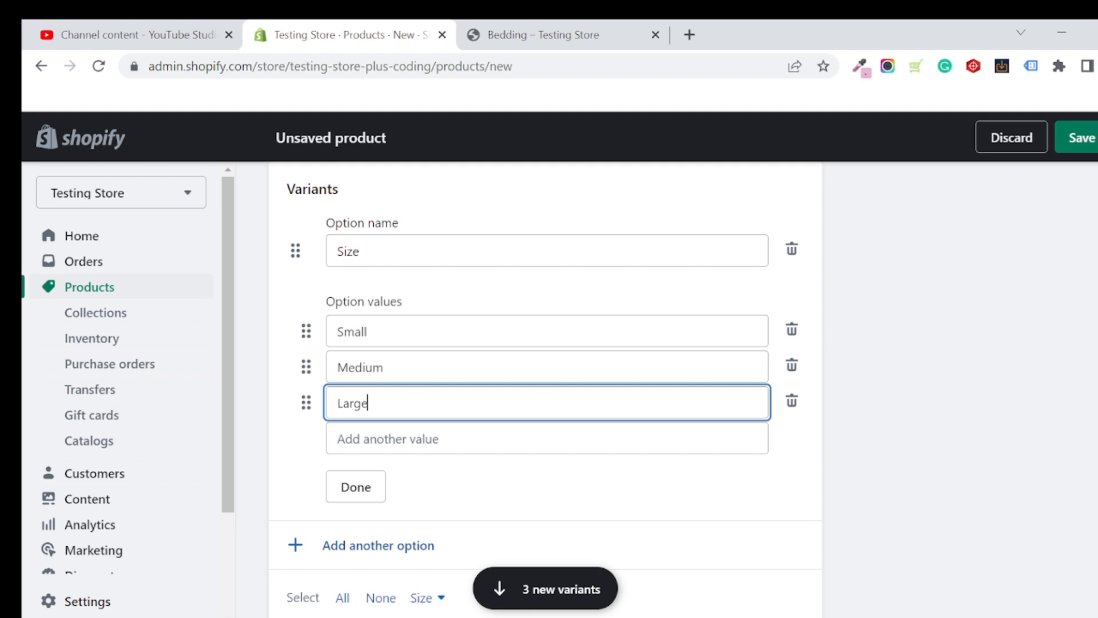
{"action": "left_click", "coordinate": [355, 486]}
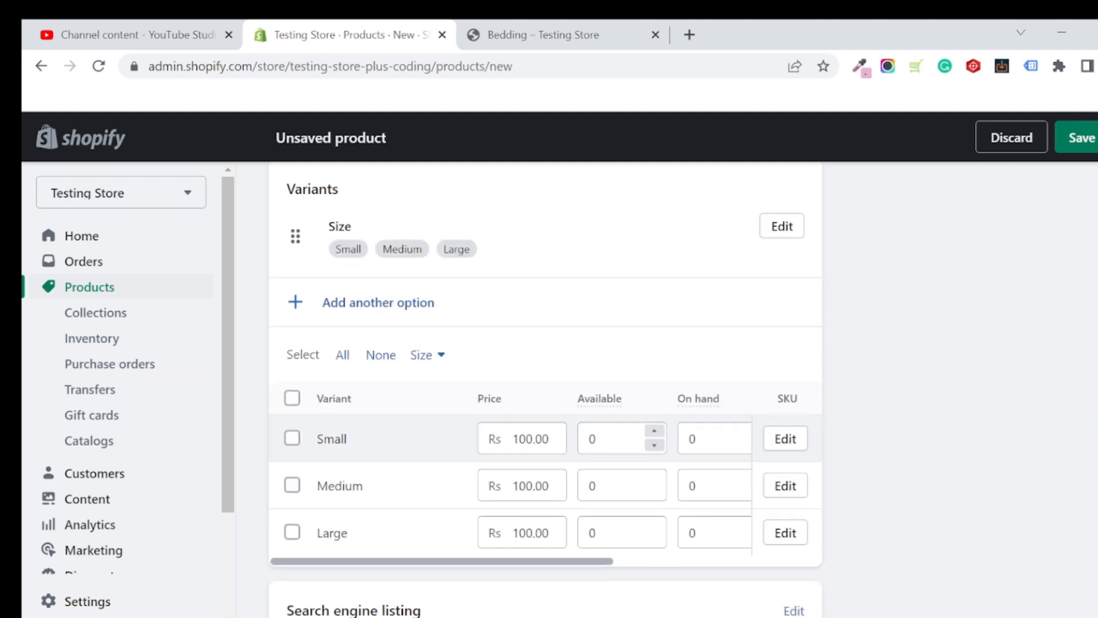
Step: Review the size variants' prices and quantities against the product's images and pricing
{"action": "scroll", "coordinate": [417, 444], "scroll_direction": "down", "scroll_amount": 1}
{"action": "scroll", "coordinate": [426, 302], "scroll_direction": "up", "scroll_amount": 1}
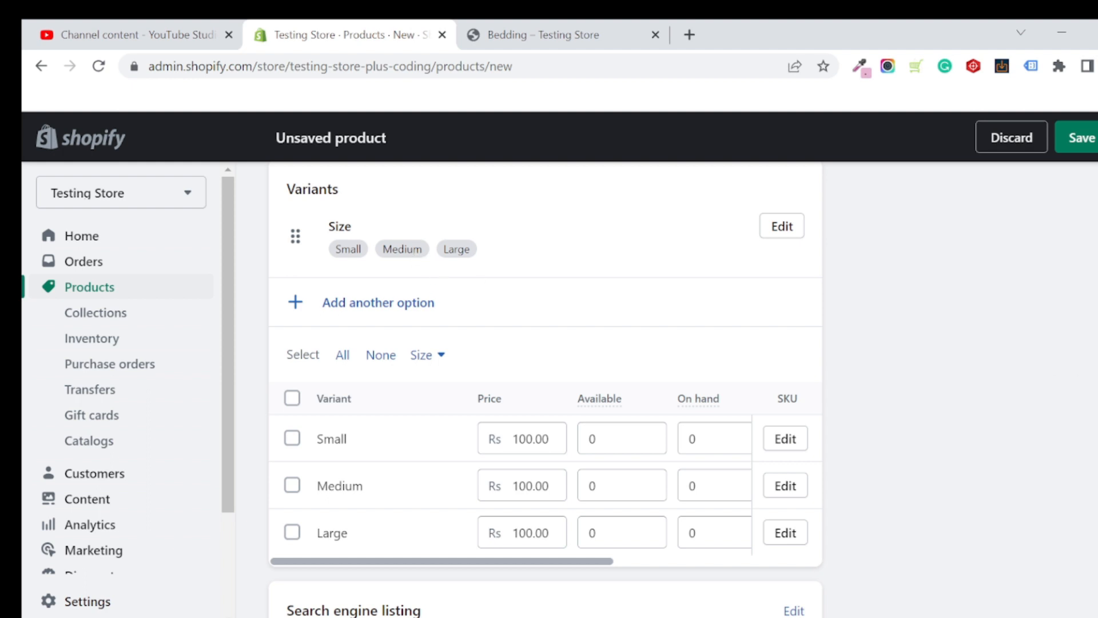
{"action": "scroll", "coordinate": [545, 389], "scroll_direction": "up", "scroll_amount": 15}
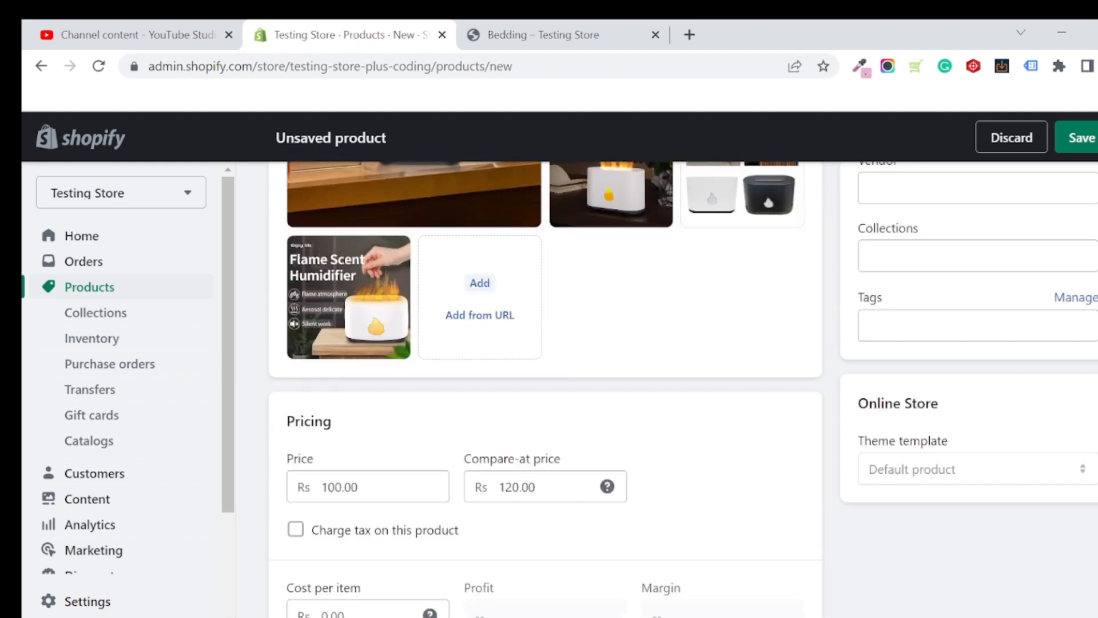
{"action": "scroll", "coordinate": [545, 389], "scroll_direction": "down", "scroll_amount": 15}
{"action": "scroll", "coordinate": [504, 375], "scroll_direction": "down", "scroll_amount": 4}
{"action": "scroll", "coordinate": [504, 375], "scroll_direction": "up", "scroll_amount": 2}
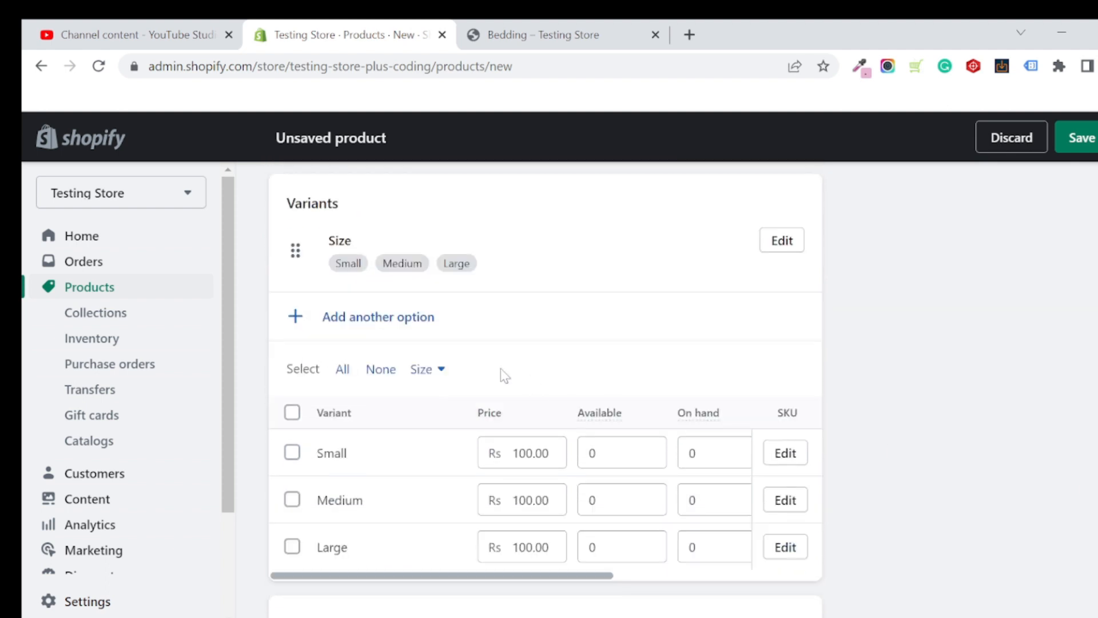
Step: Add a second variant option, Color, with the values Black and White
{"action": "scroll", "coordinate": [402, 334], "scroll_direction": "up", "scroll_amount": 2}
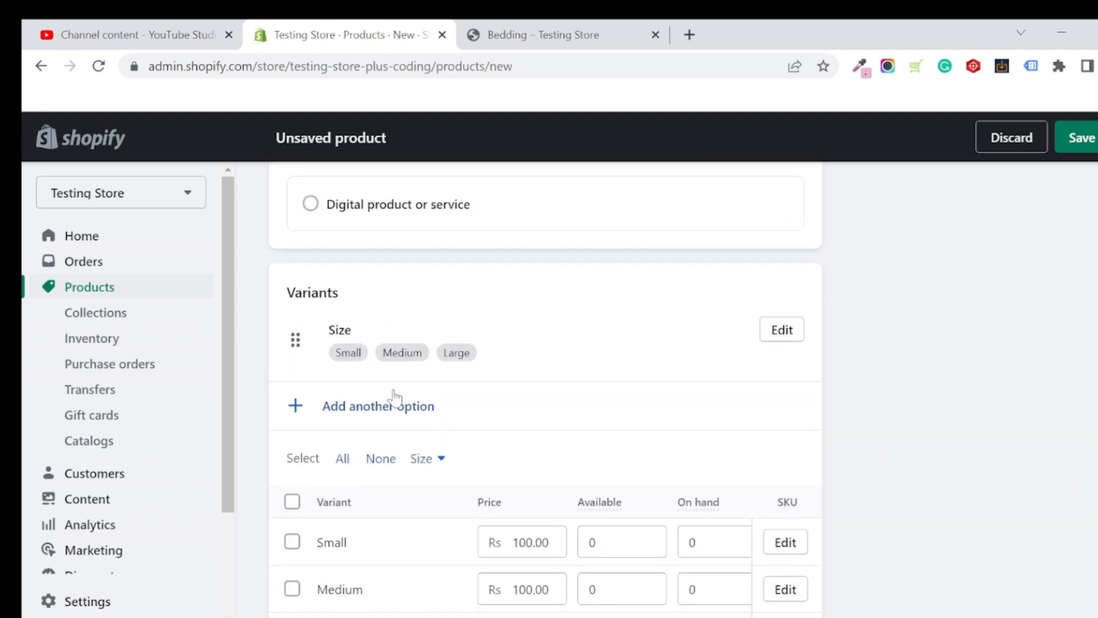
{"action": "left_click", "coordinate": [395, 404]}
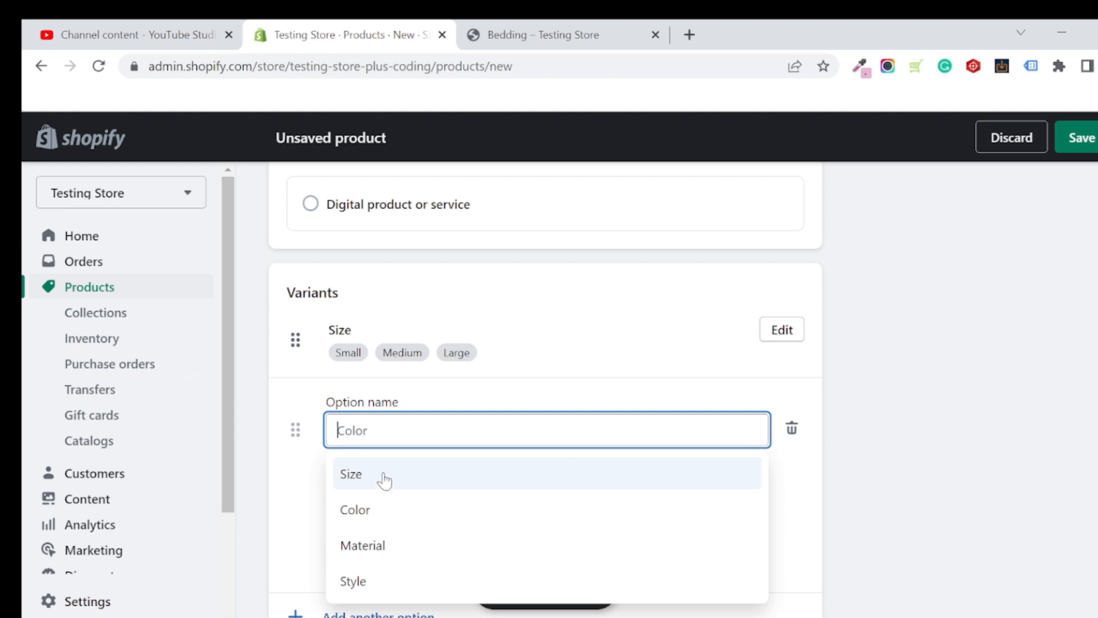
{"action": "left_click", "coordinate": [380, 510]}
{"action": "scroll", "coordinate": [384, 489], "scroll_direction": "down", "scroll_amount": 2}
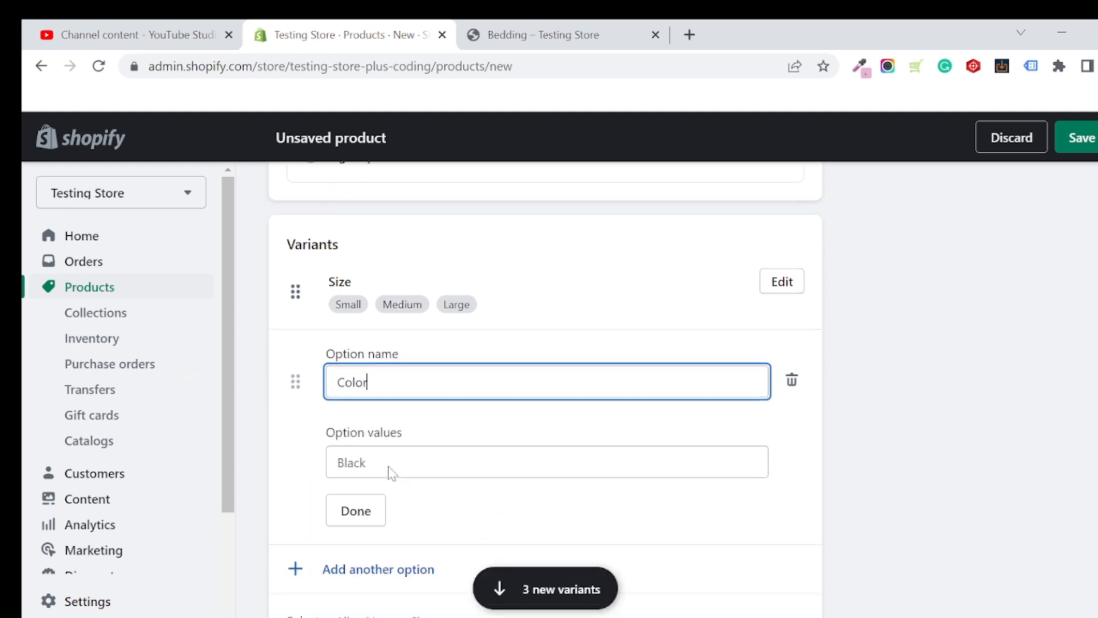
{"action": "key", "text": "Tab"}
{"action": "type", "text": "Black"}
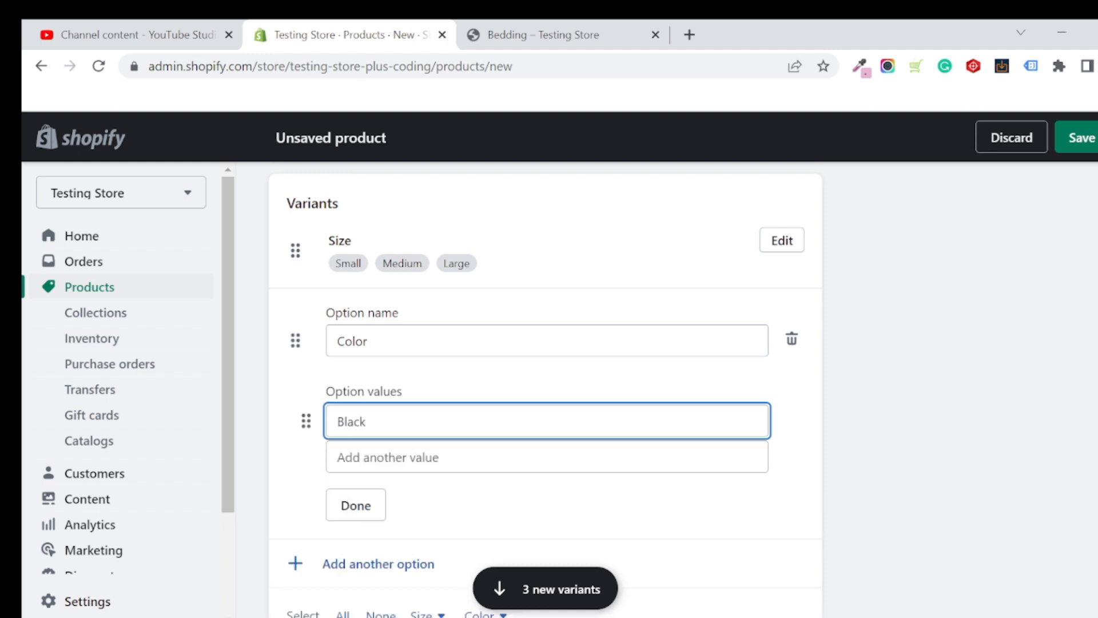
{"action": "key", "text": "Tab"}
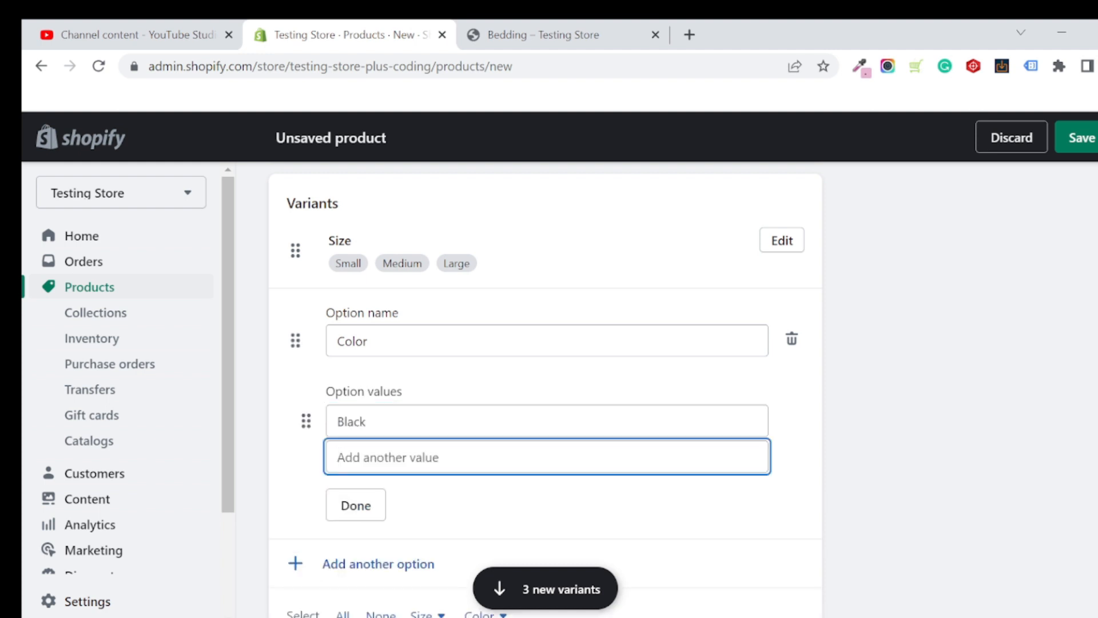
{"action": "type", "text": "White"}
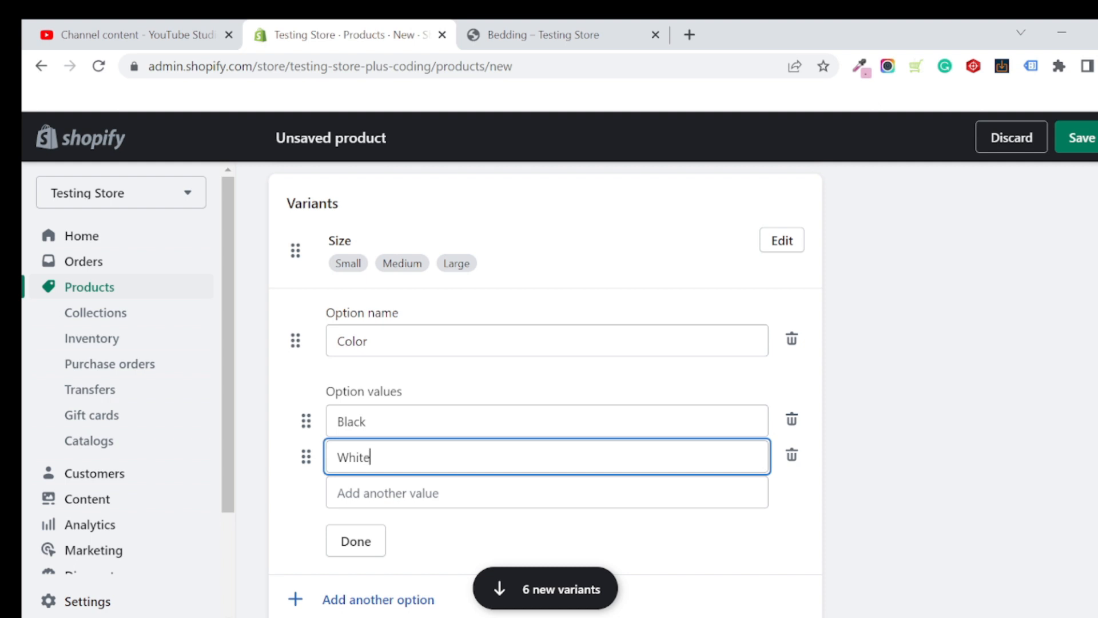
{"action": "scroll", "coordinate": [545, 384], "scroll_direction": "down", "scroll_amount": 2}
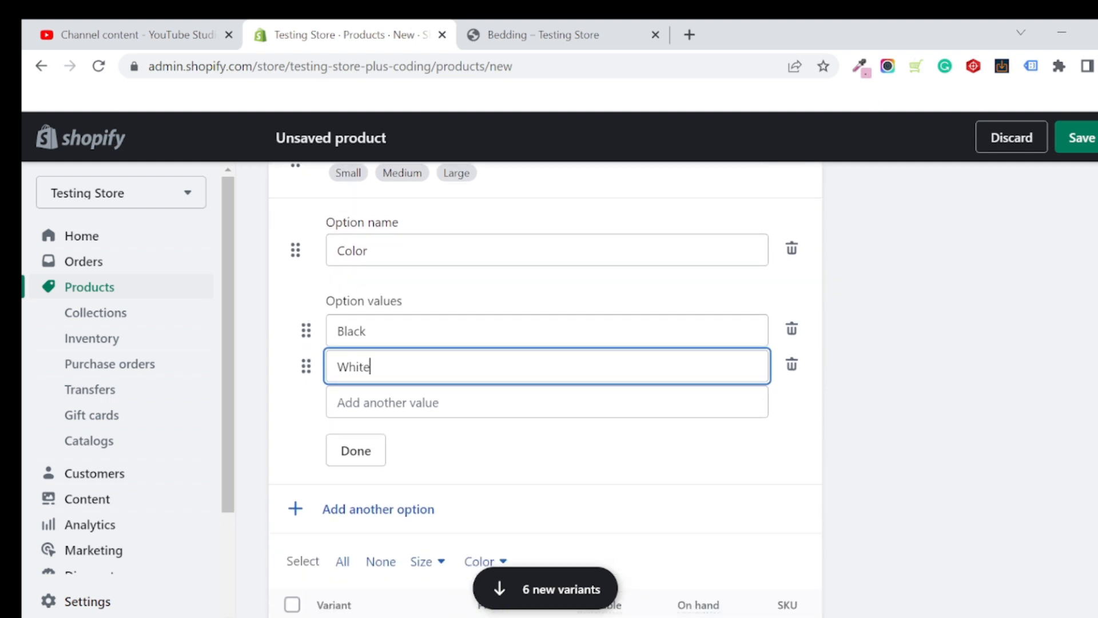
{"action": "left_click", "coordinate": [360, 450]}
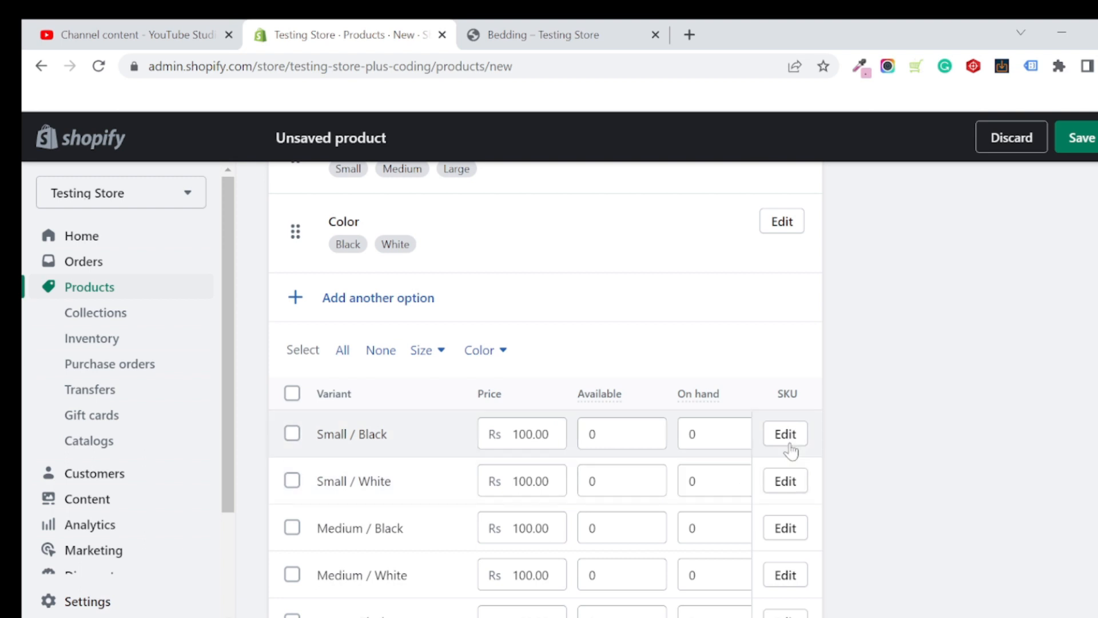
Step: Review the size and color variant rows and choose Active as the product's status
{"action": "scroll", "coordinate": [812, 449], "scroll_direction": "down", "scroll_amount": 2}
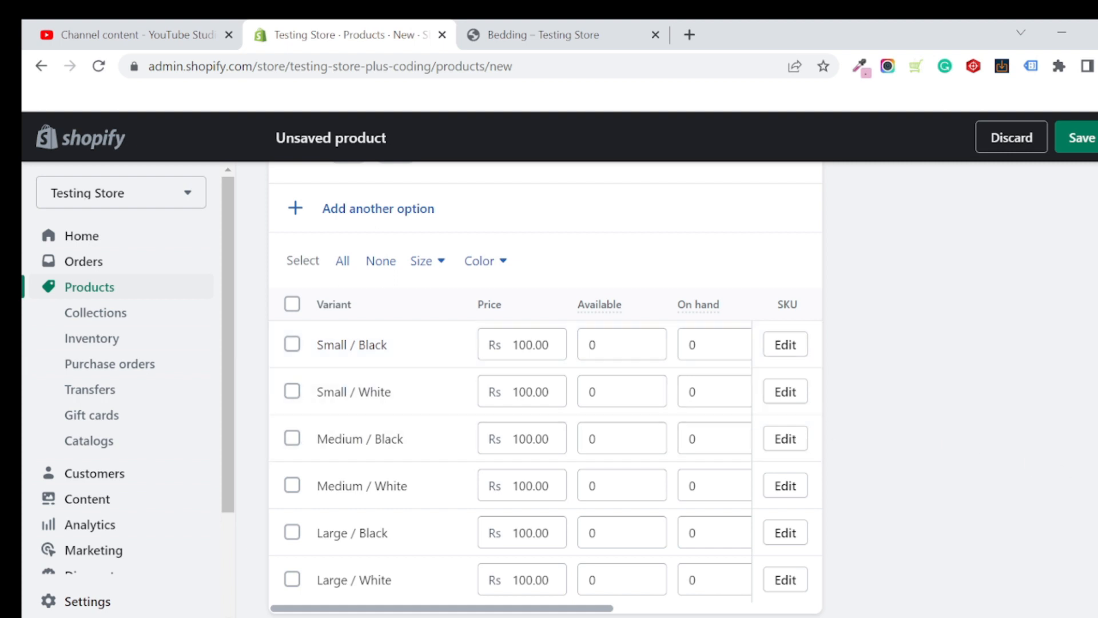
{"action": "scroll", "coordinate": [545, 388], "scroll_direction": "down", "scroll_amount": 4}
{"action": "scroll", "coordinate": [545, 389], "scroll_direction": "up", "scroll_amount": 15}
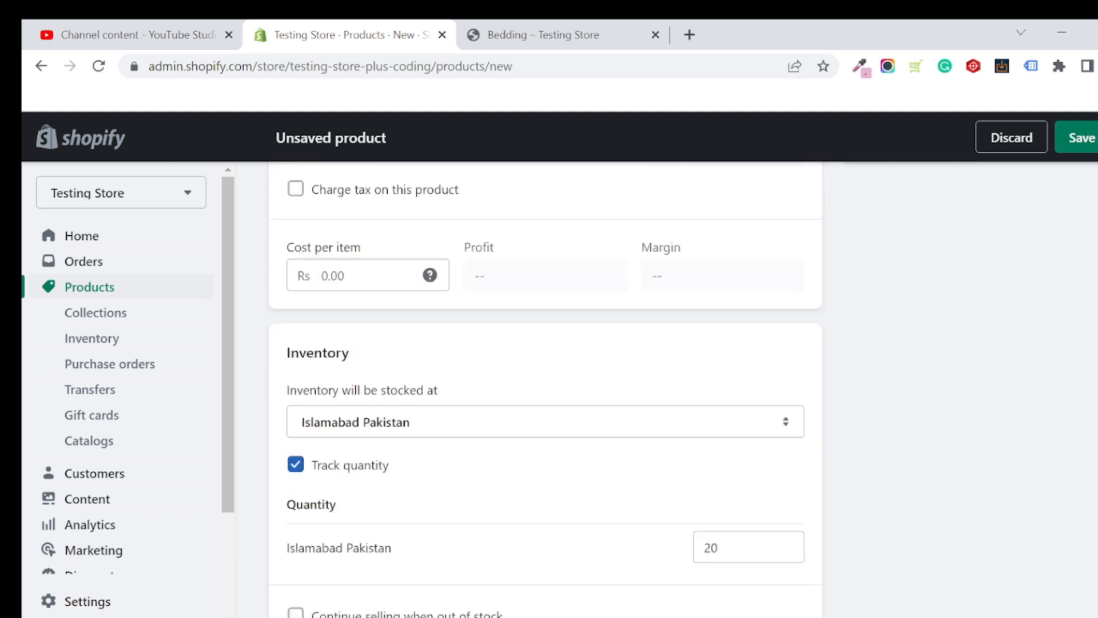
{"action": "scroll", "coordinate": [545, 389], "scroll_direction": "up", "scroll_amount": 10}
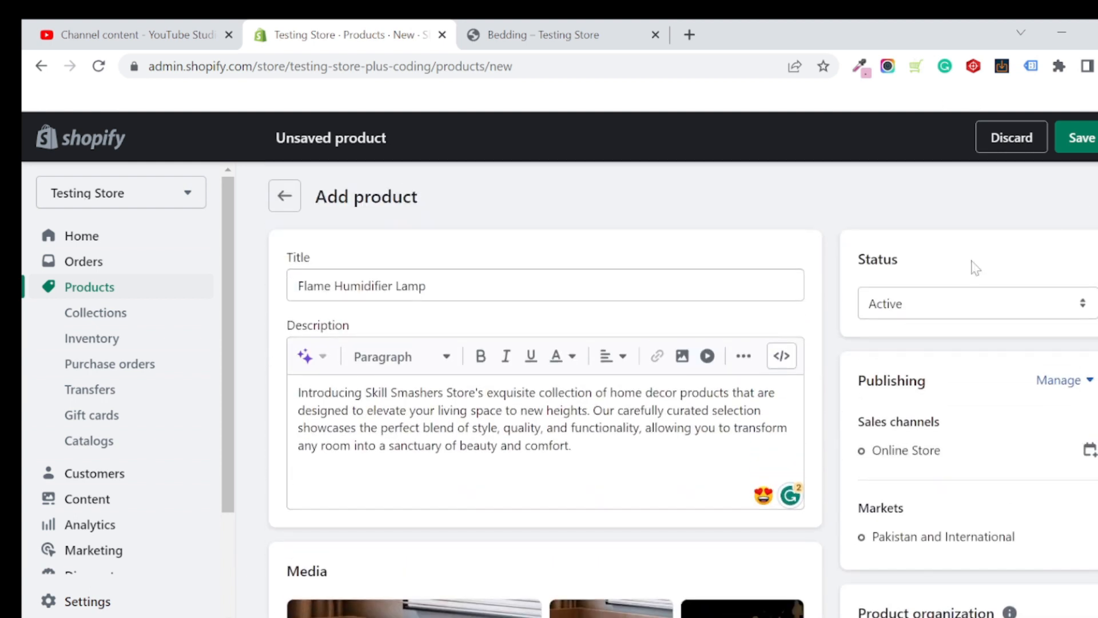
{"action": "left_click", "coordinate": [938, 303]}
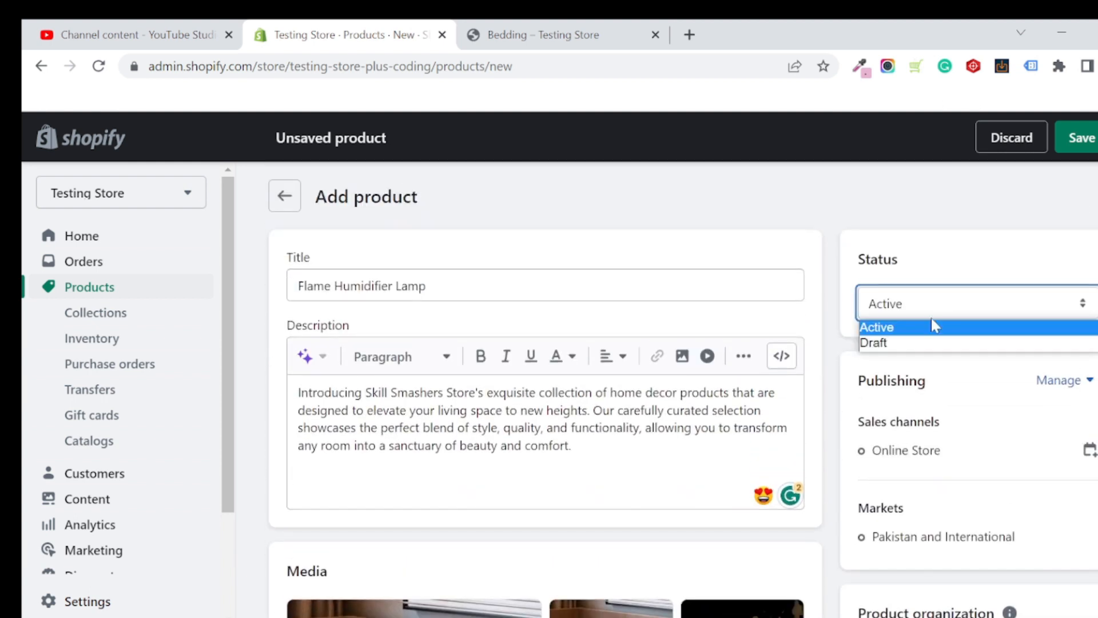
{"action": "left_click", "coordinate": [924, 331]}
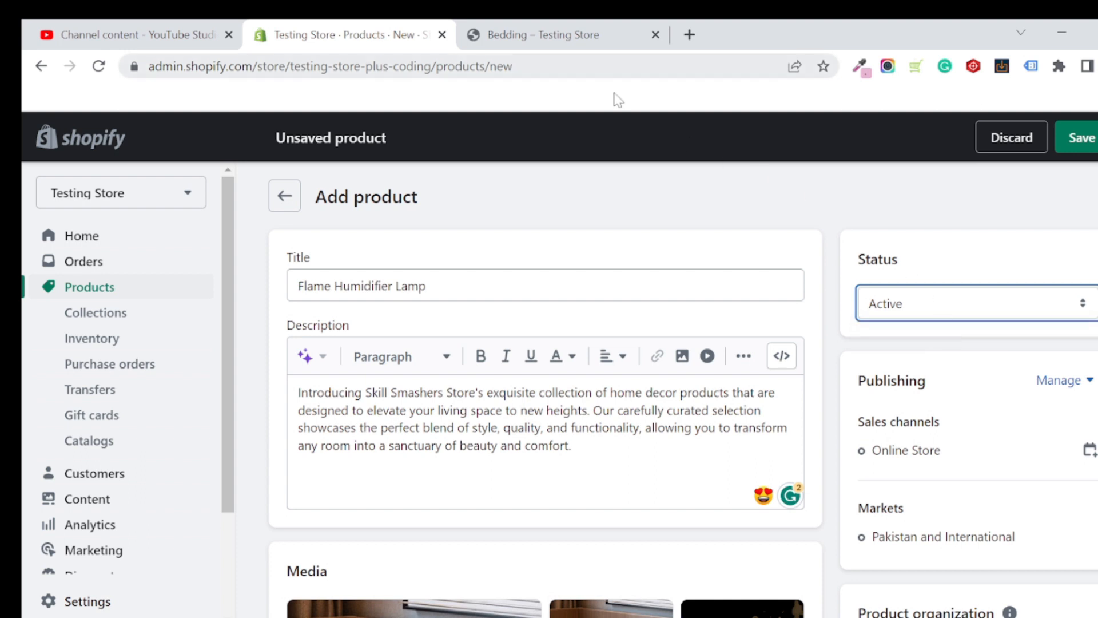
Step: Compare the storefront's Bedding collection page with the unsaved product form
{"action": "left_click", "coordinate": [571, 27]}
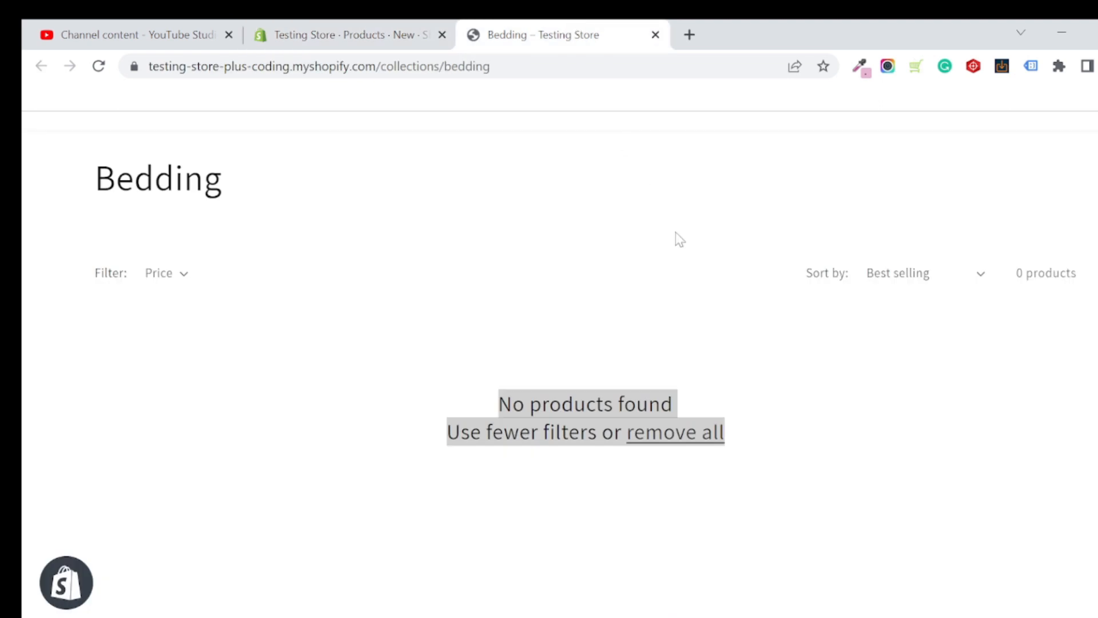
{"action": "left_click", "coordinate": [407, 29]}
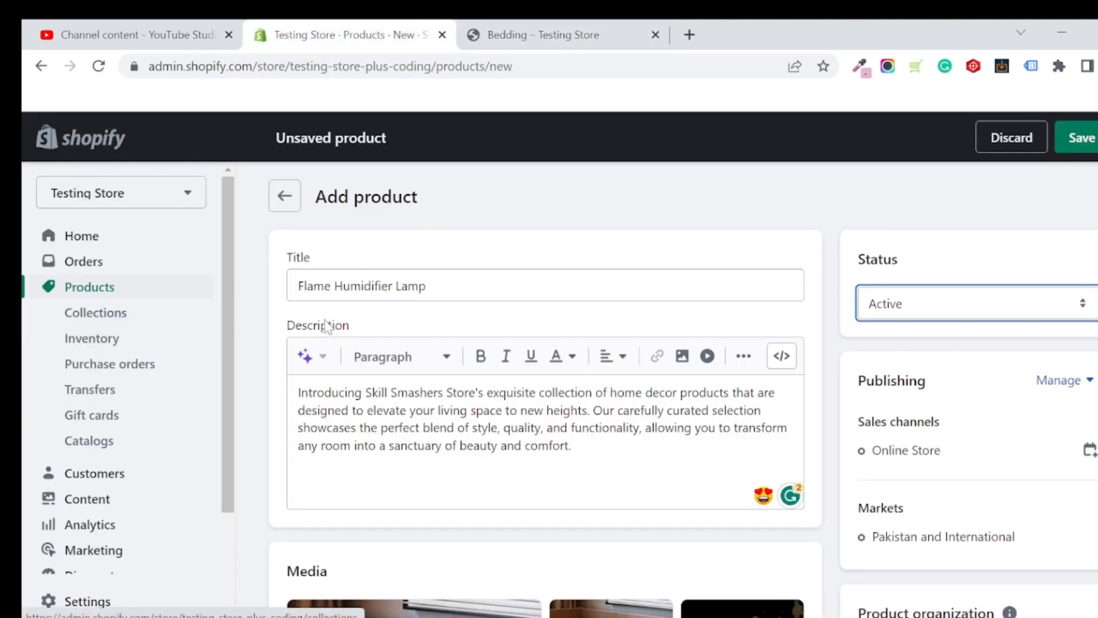
{"action": "left_click", "coordinate": [540, 33]}
{"action": "left_click", "coordinate": [375, 33]}
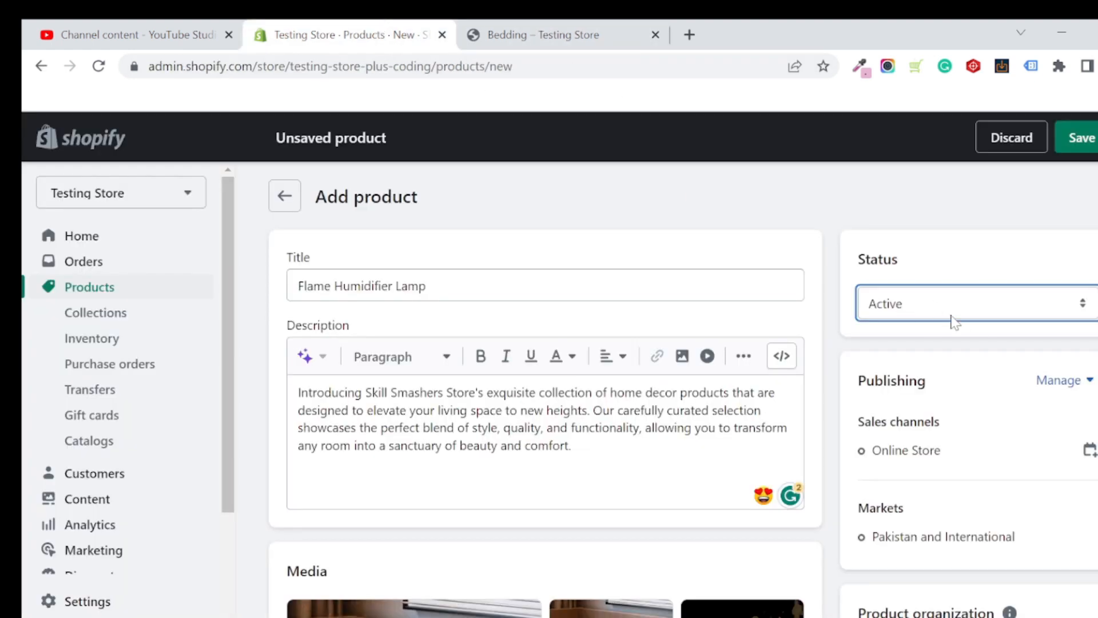
Step: Examine the product's publishing channels, the available product categories, and the product type and vendor fields
{"action": "scroll", "coordinate": [960, 324], "scroll_direction": "down", "scroll_amount": 3}
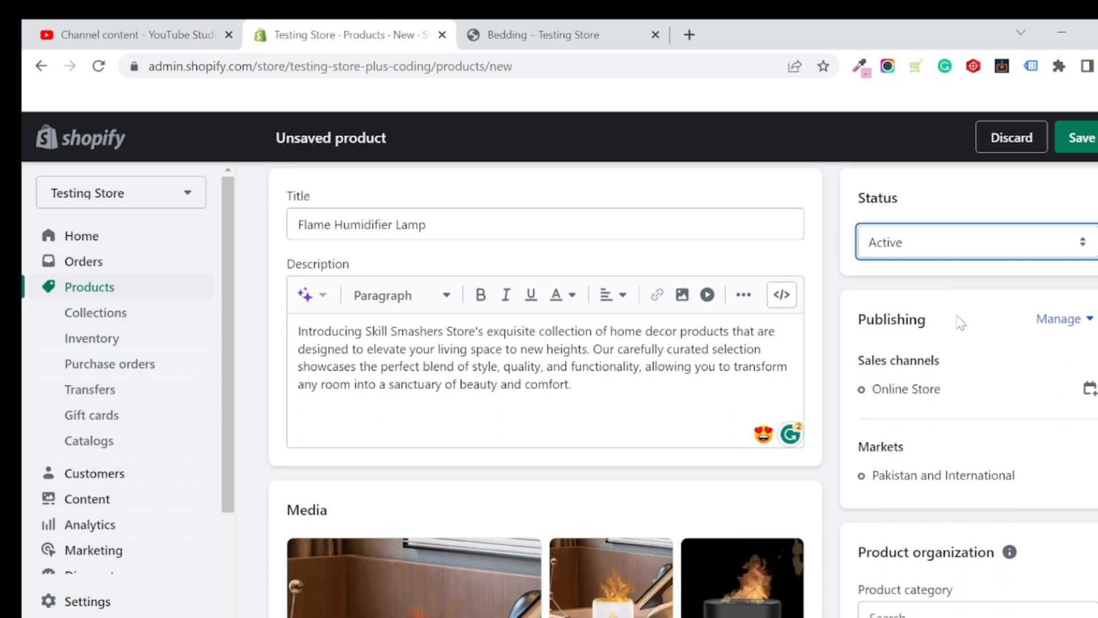
{"action": "scroll", "coordinate": [969, 352], "scroll_direction": "down", "scroll_amount": 2}
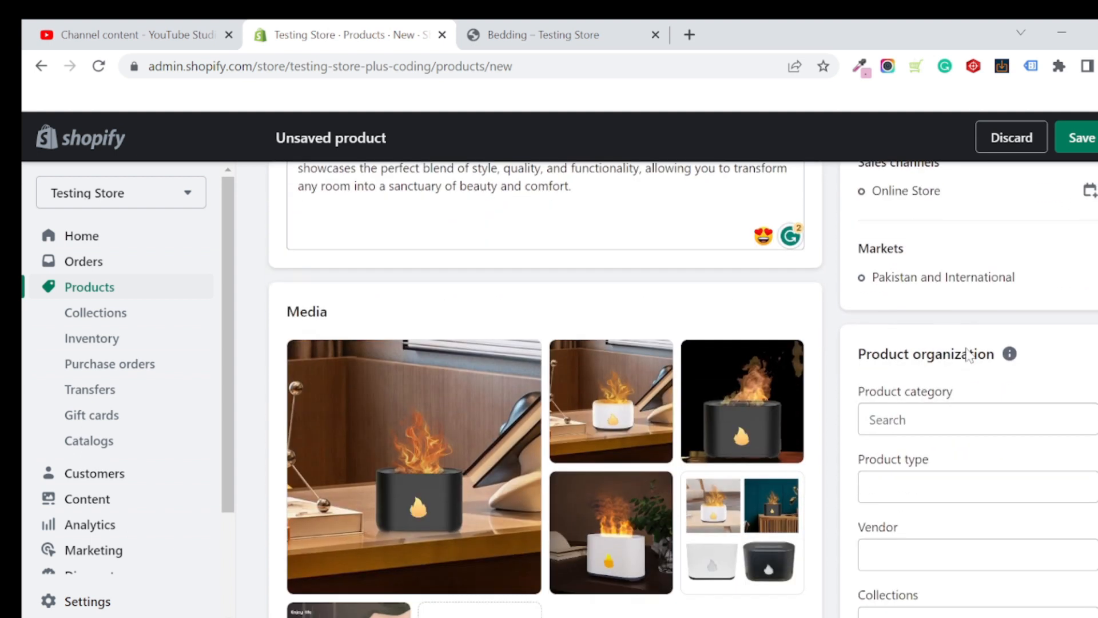
{"action": "scroll", "coordinate": [938, 400], "scroll_direction": "down", "scroll_amount": 1}
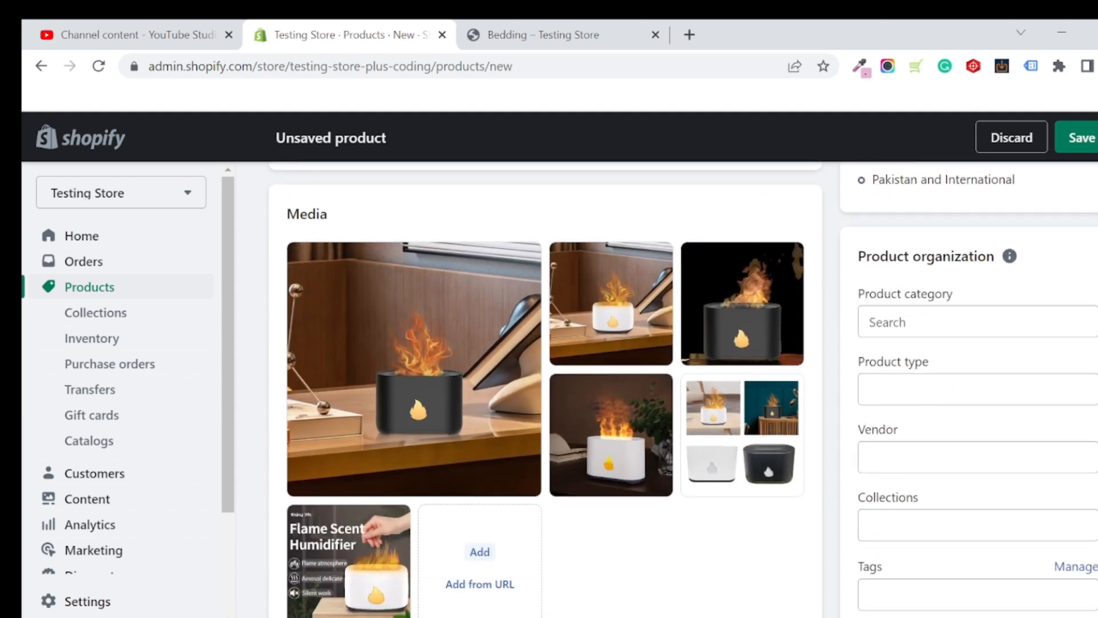
{"action": "left_click", "coordinate": [937, 322]}
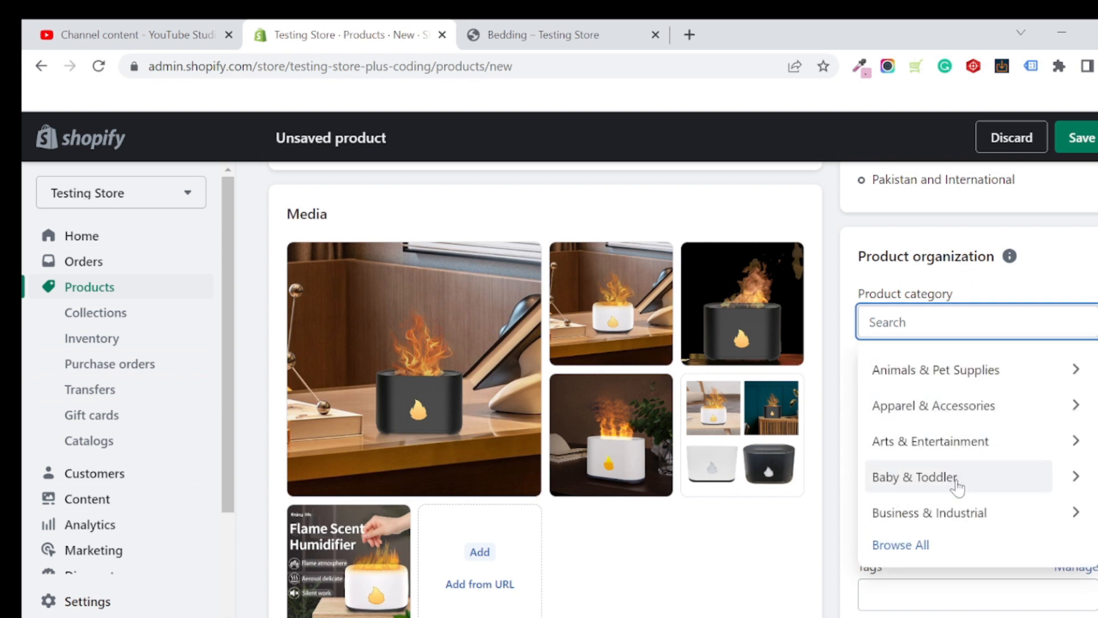
{"action": "left_click", "coordinate": [854, 278]}
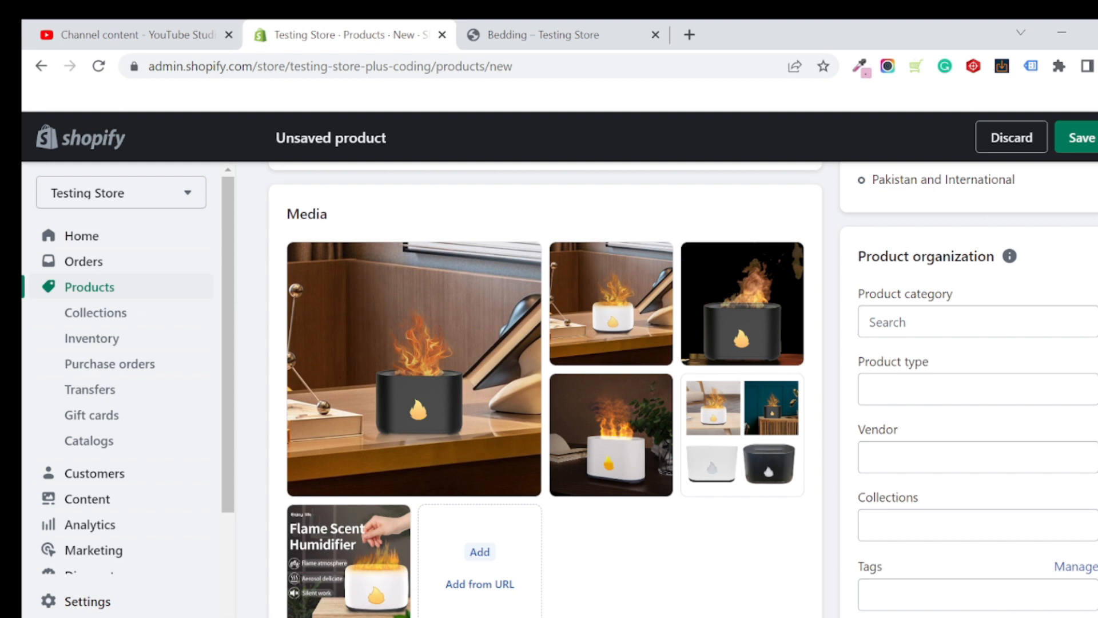
{"action": "scroll", "coordinate": [960, 331], "scroll_direction": "down", "scroll_amount": 3}
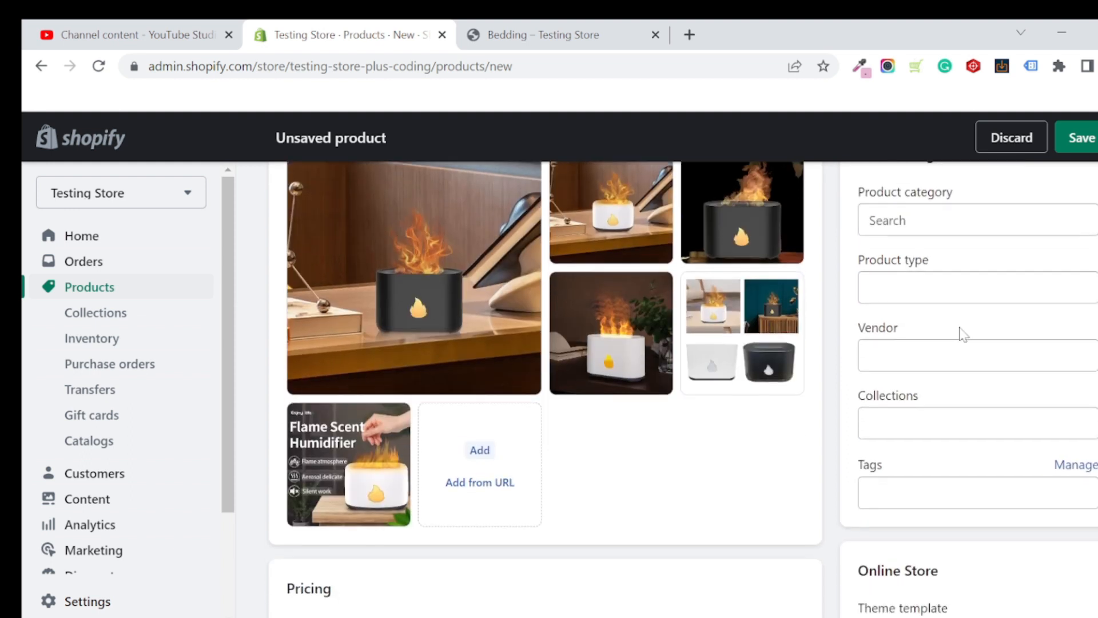
{"action": "left_click", "coordinate": [972, 278]}
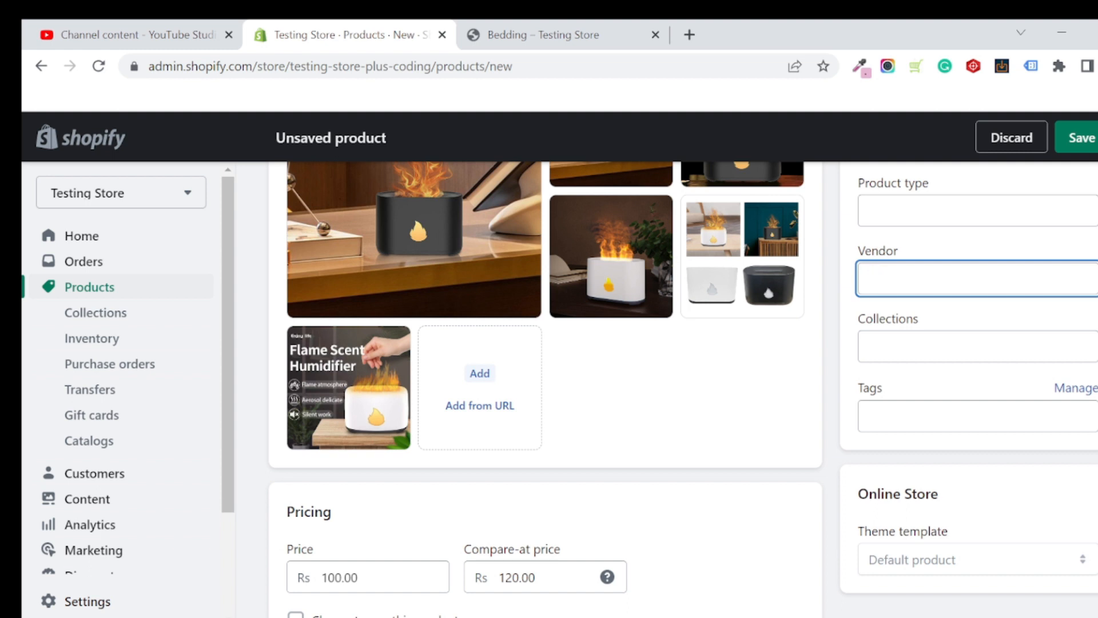
Step: Assign the Flame Humidifier Lamp to the Wall Arts collection
{"action": "scroll", "coordinate": [919, 255], "scroll_direction": "down", "scroll_amount": 3}
{"action": "left_click", "coordinate": [938, 257]}
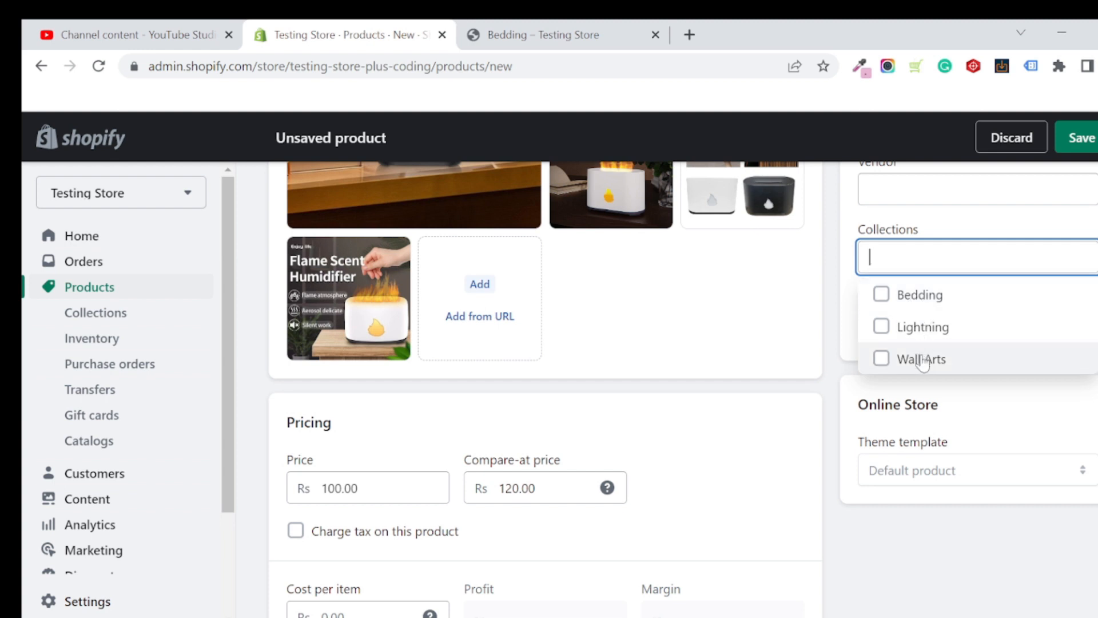
{"action": "left_click", "coordinate": [884, 360]}
{"action": "left_click", "coordinate": [845, 341]}
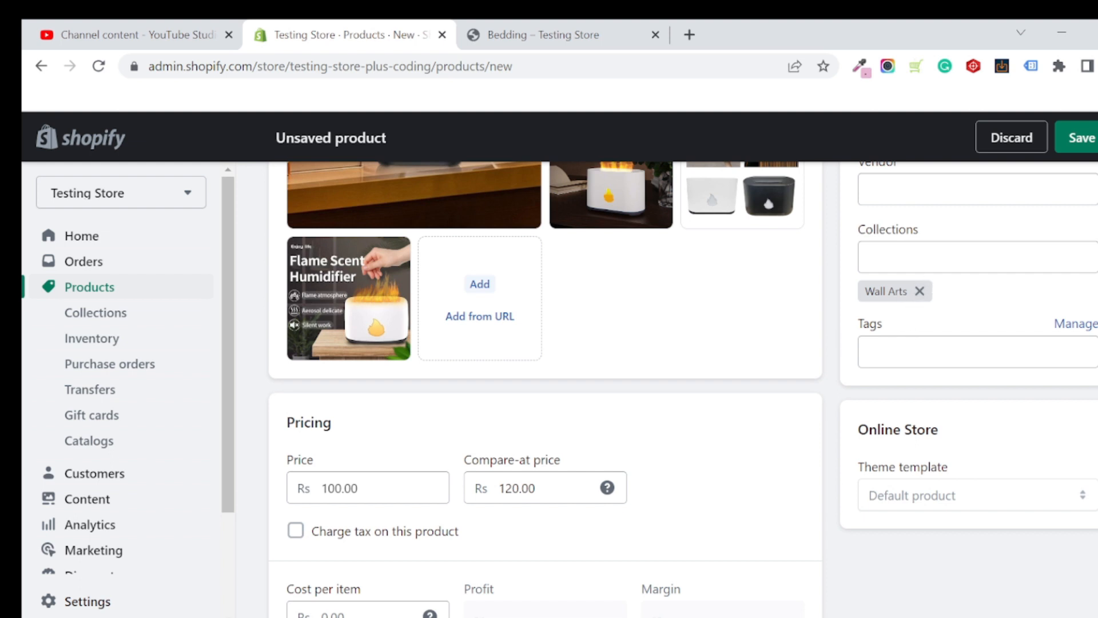
{"action": "left_click", "coordinate": [914, 259]}
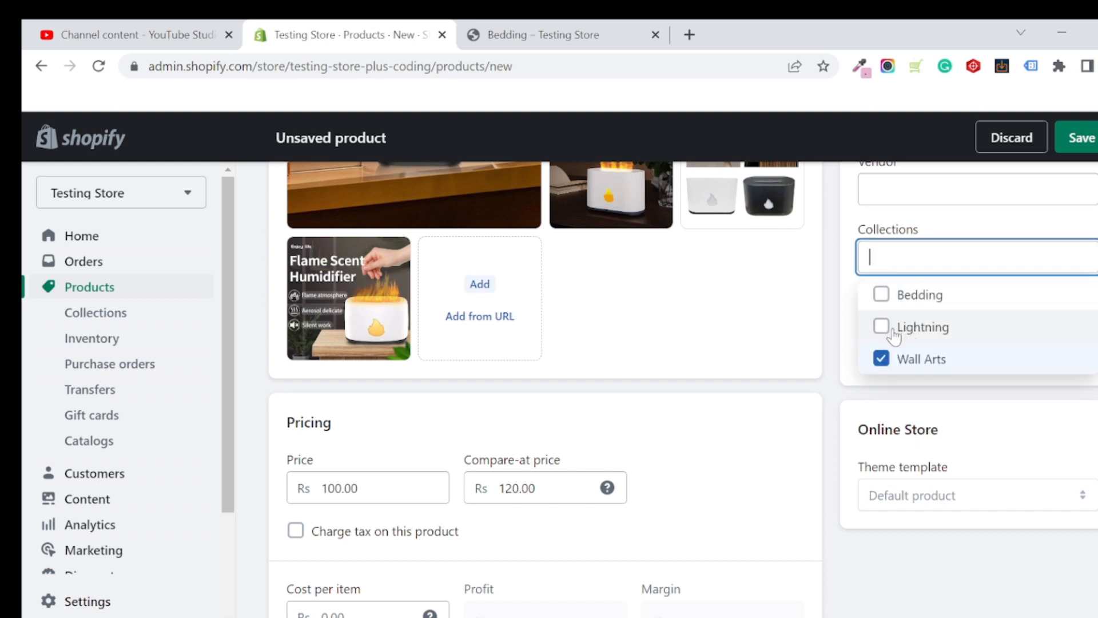
{"action": "left_click", "coordinate": [856, 302]}
Step: Review the product form's tags, title, description, media, pricing, shipping and variant sections before saving
{"action": "scroll", "coordinate": [986, 330], "scroll_direction": "down", "scroll_amount": 2}
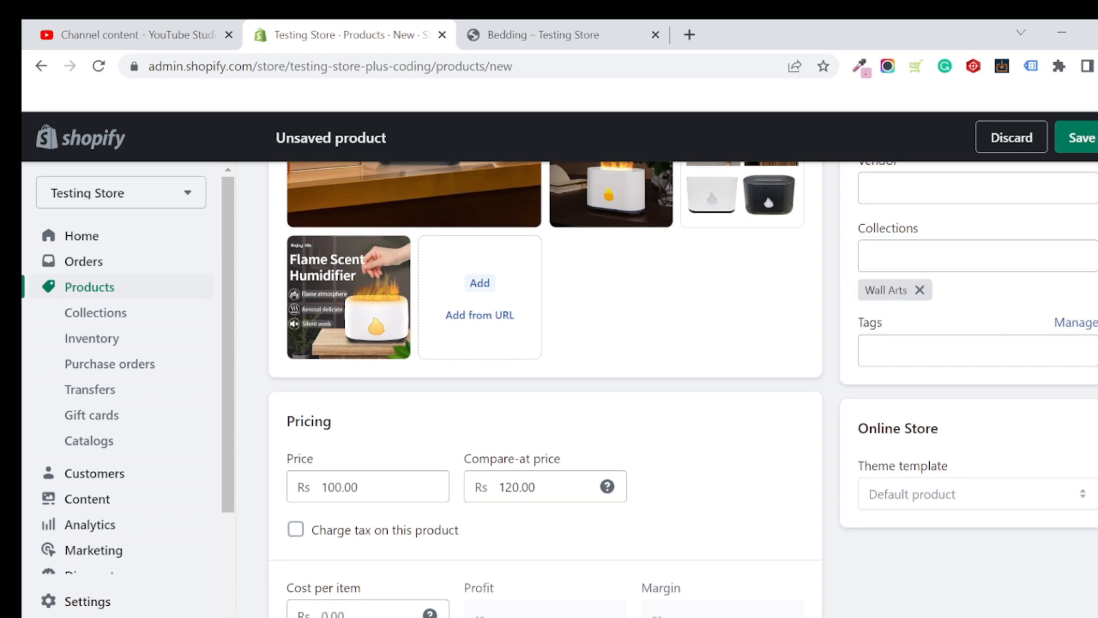
{"action": "scroll", "coordinate": [987, 330], "scroll_direction": "up", "scroll_amount": 1}
{"action": "left_click", "coordinate": [973, 316]}
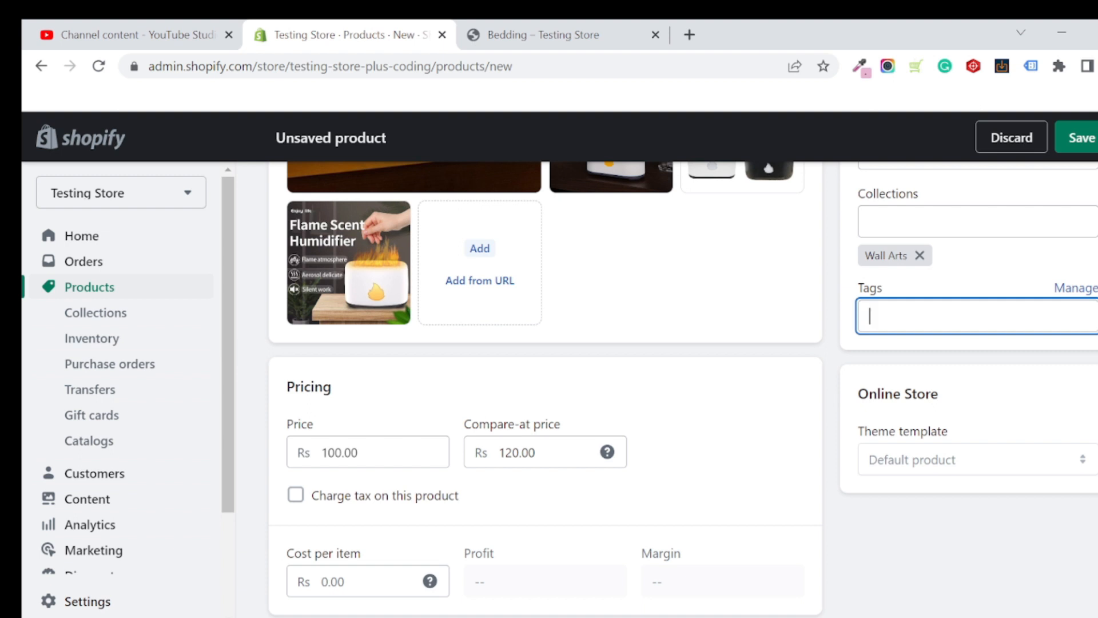
{"action": "scroll", "coordinate": [586, 306], "scroll_direction": "up", "scroll_amount": 2}
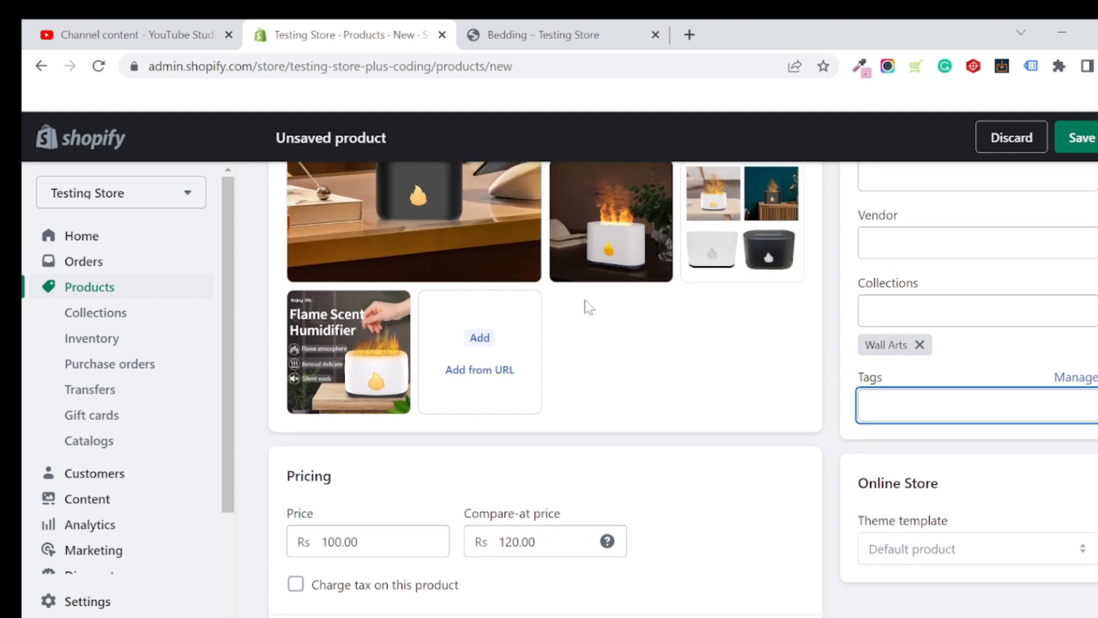
{"action": "scroll", "coordinate": [972, 412], "scroll_direction": "down", "scroll_amount": 2}
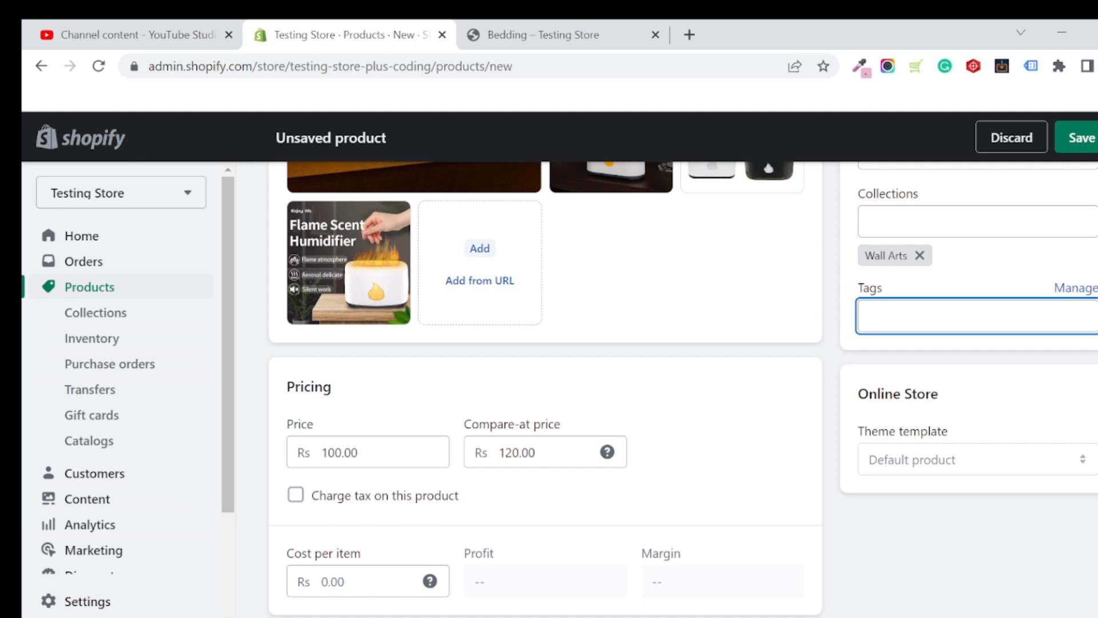
{"action": "scroll", "coordinate": [1051, 527], "scroll_direction": "up", "scroll_amount": 5}
{"action": "scroll", "coordinate": [1051, 528], "scroll_direction": "down", "scroll_amount": 2}
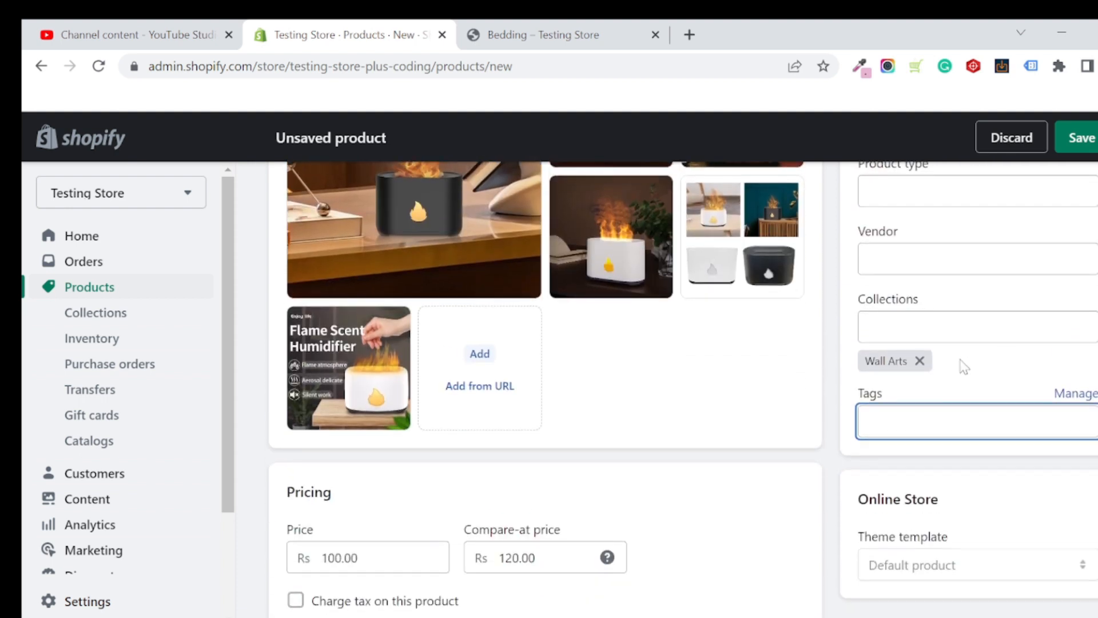
{"action": "scroll", "coordinate": [1083, 346], "scroll_direction": "up", "scroll_amount": 9}
{"action": "scroll", "coordinate": [1037, 247], "scroll_direction": "up", "scroll_amount": 3}
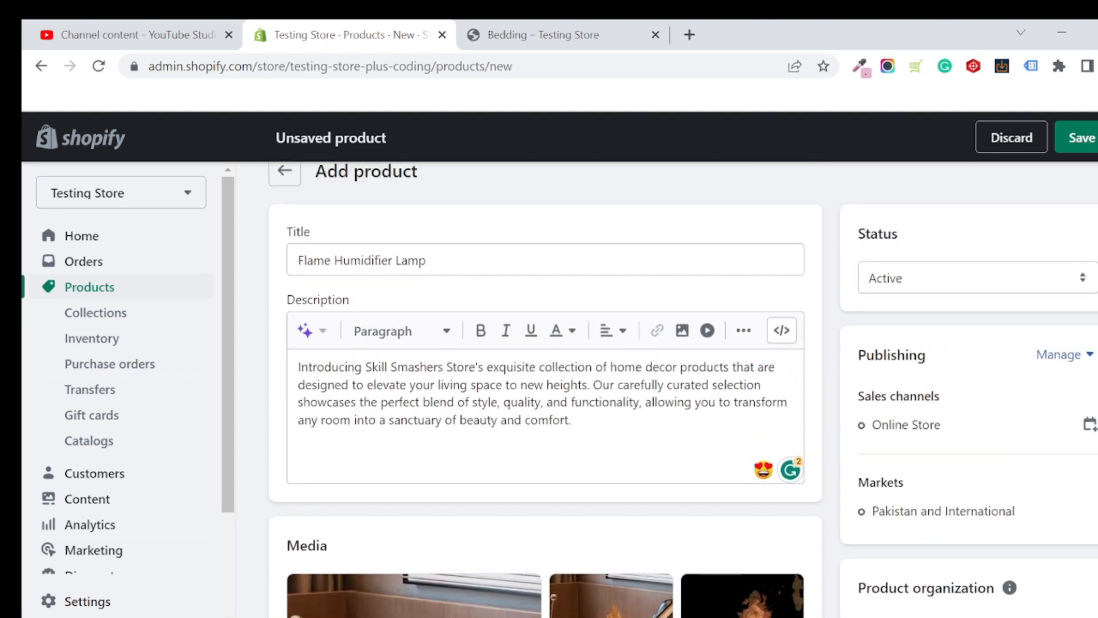
{"action": "scroll", "coordinate": [684, 389], "scroll_direction": "down", "scroll_amount": 9}
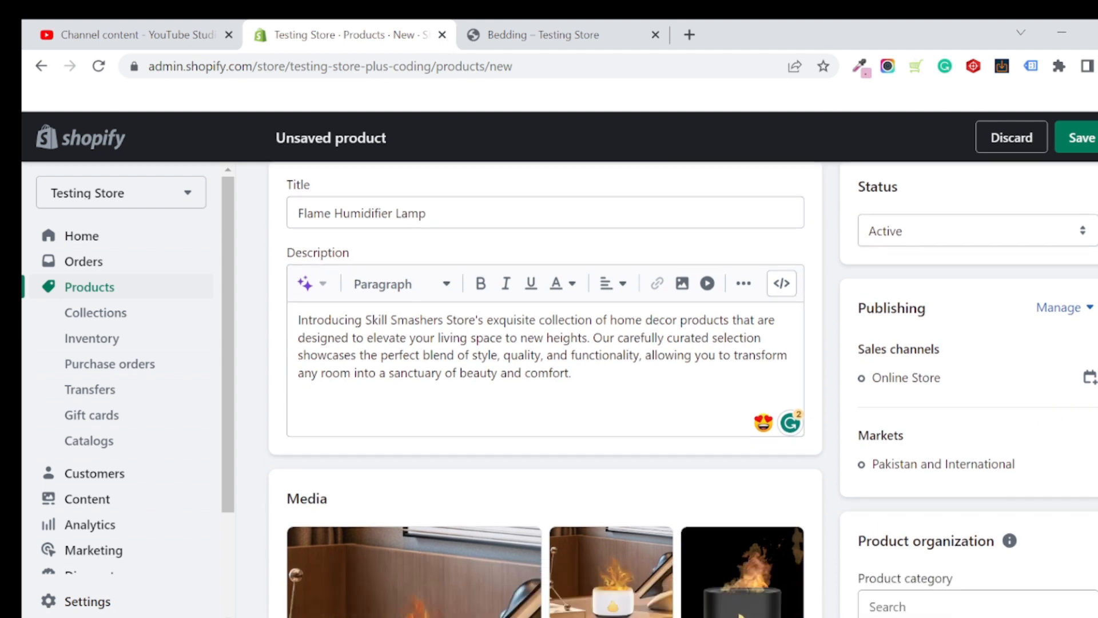
{"action": "scroll", "coordinate": [683, 389], "scroll_direction": "up", "scroll_amount": 4}
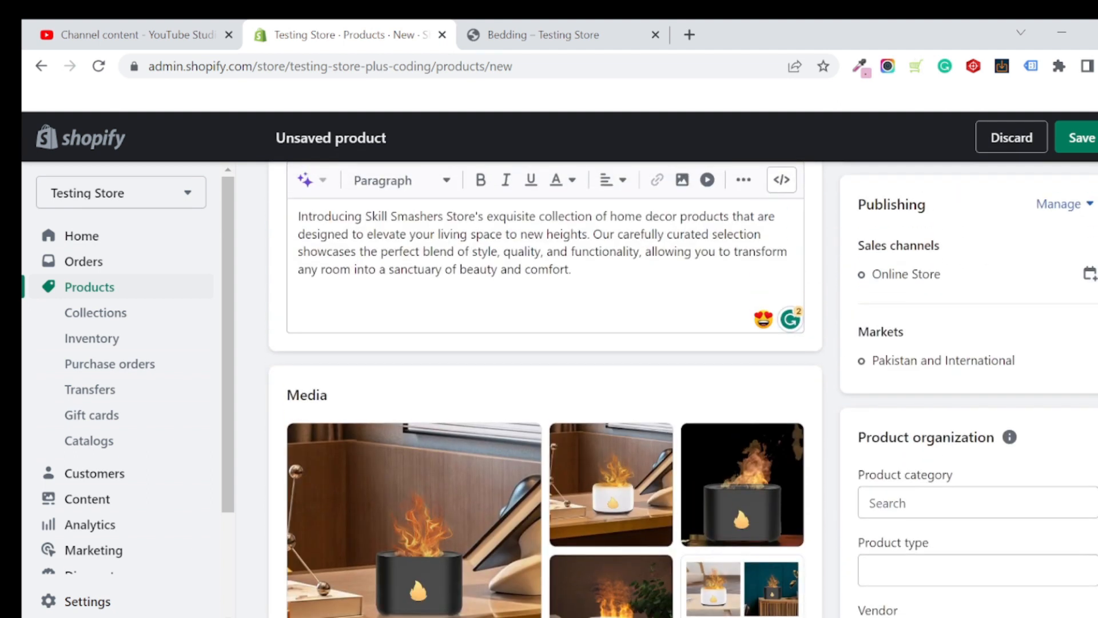
{"action": "scroll", "coordinate": [449, 235], "scroll_direction": "up", "scroll_amount": 2}
{"action": "left_click_drag", "start_coordinate": [420, 199], "coordinate": [427, 200]}
{"action": "left_click", "coordinate": [544, 322]}
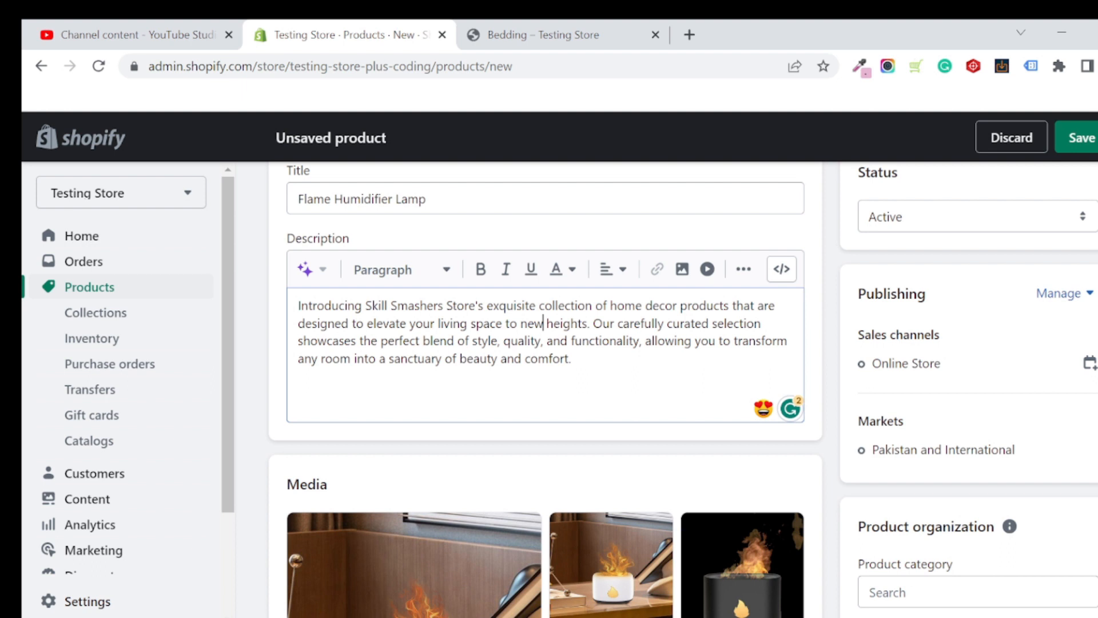
{"action": "scroll", "coordinate": [596, 384], "scroll_direction": "down", "scroll_amount": 3}
{"action": "scroll", "coordinate": [534, 375], "scroll_direction": "down", "scroll_amount": 9}
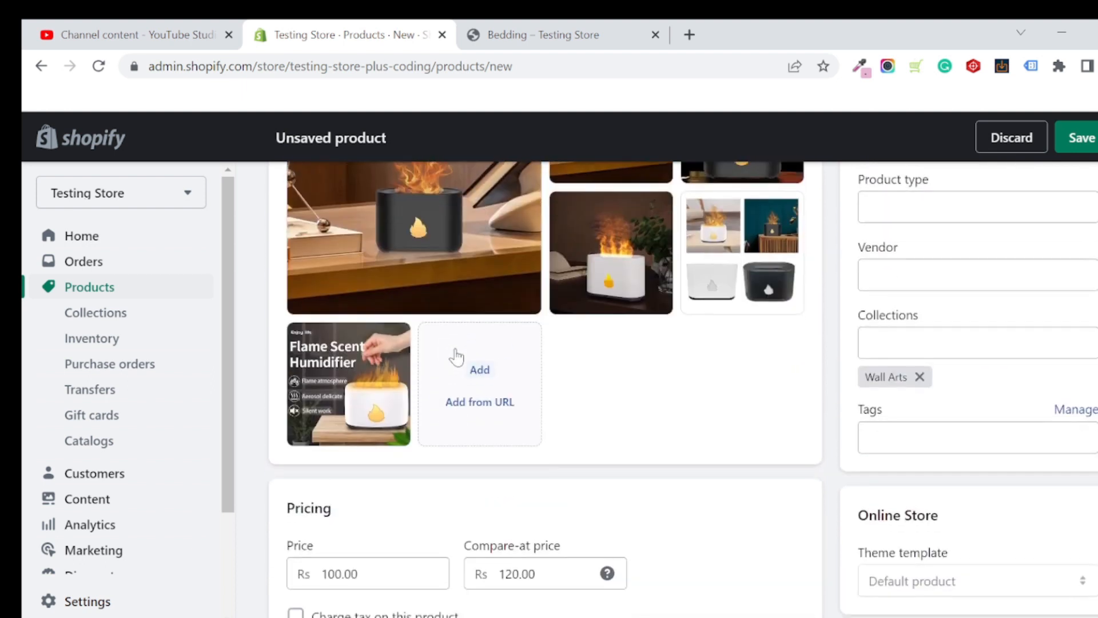
{"action": "scroll", "coordinate": [421, 370], "scroll_direction": "down", "scroll_amount": 13}
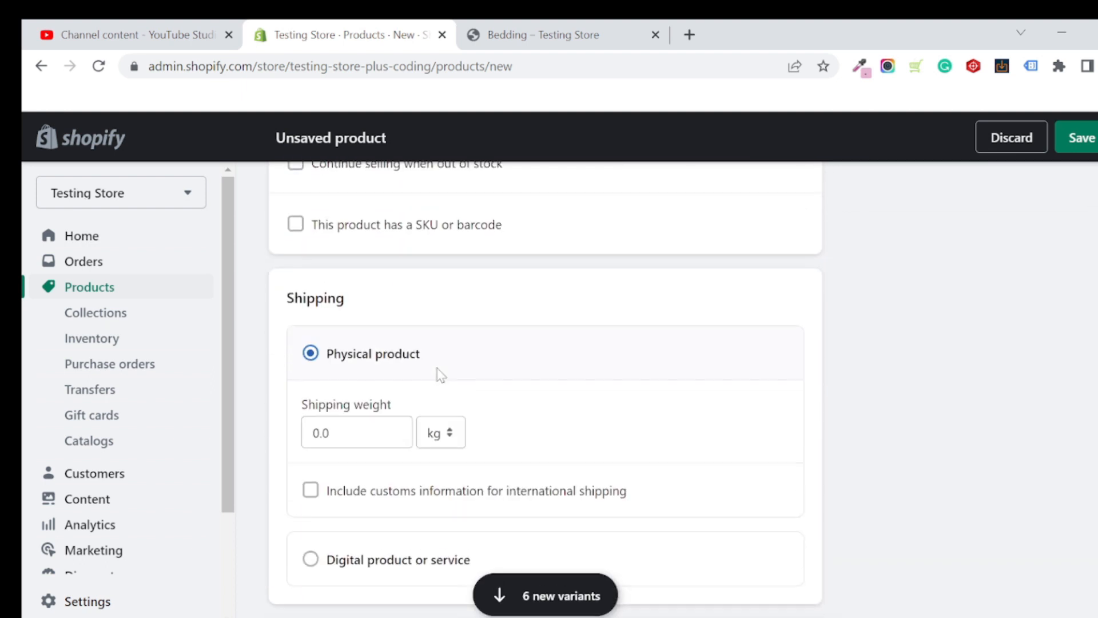
{"action": "scroll", "coordinate": [546, 389], "scroll_direction": "down", "scroll_amount": 5}
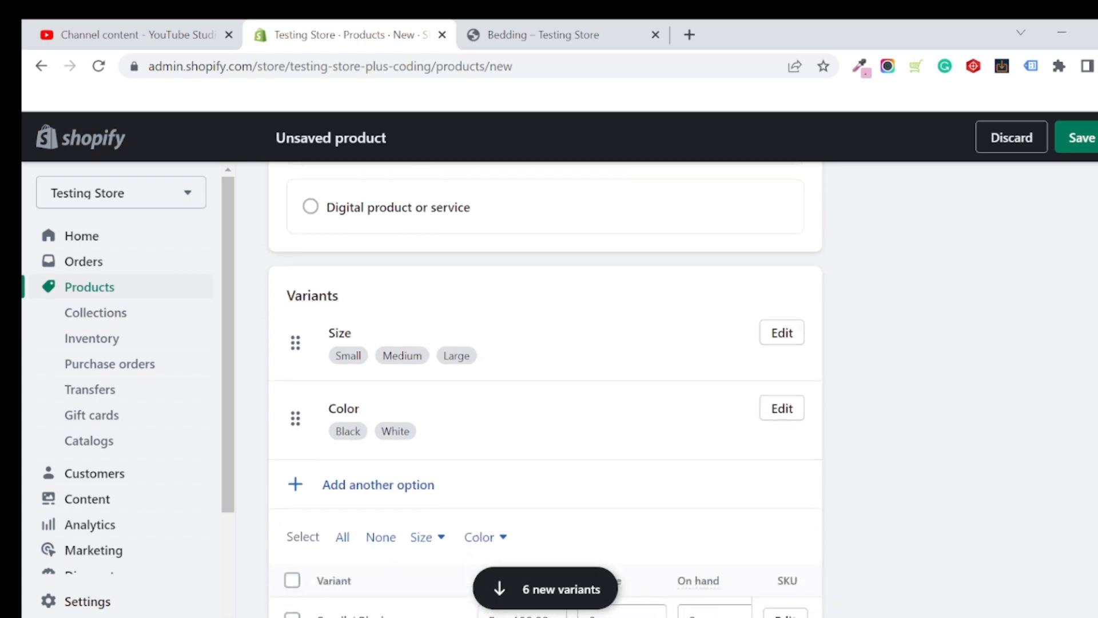
{"action": "scroll", "coordinate": [546, 389], "scroll_direction": "down", "scroll_amount": 3}
Step: Save the Flame Humidifier Lamp product
{"action": "scroll", "coordinate": [546, 389], "scroll_direction": "up", "scroll_amount": 14}
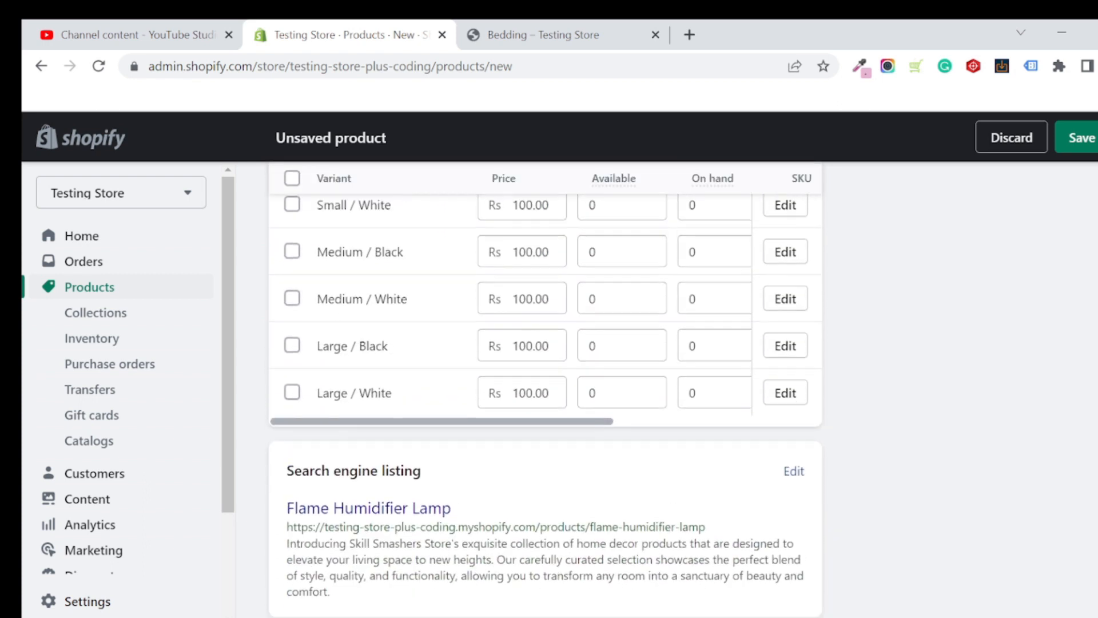
{"action": "scroll", "coordinate": [545, 389], "scroll_direction": "up", "scroll_amount": 15}
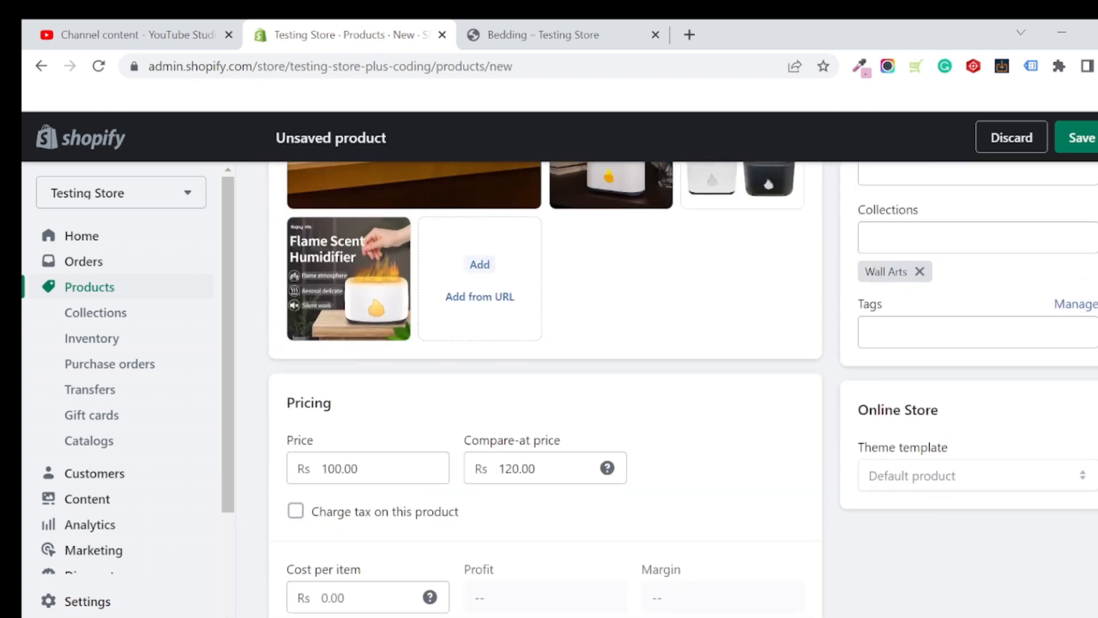
{"action": "scroll", "coordinate": [546, 389], "scroll_direction": "up", "scroll_amount": 3}
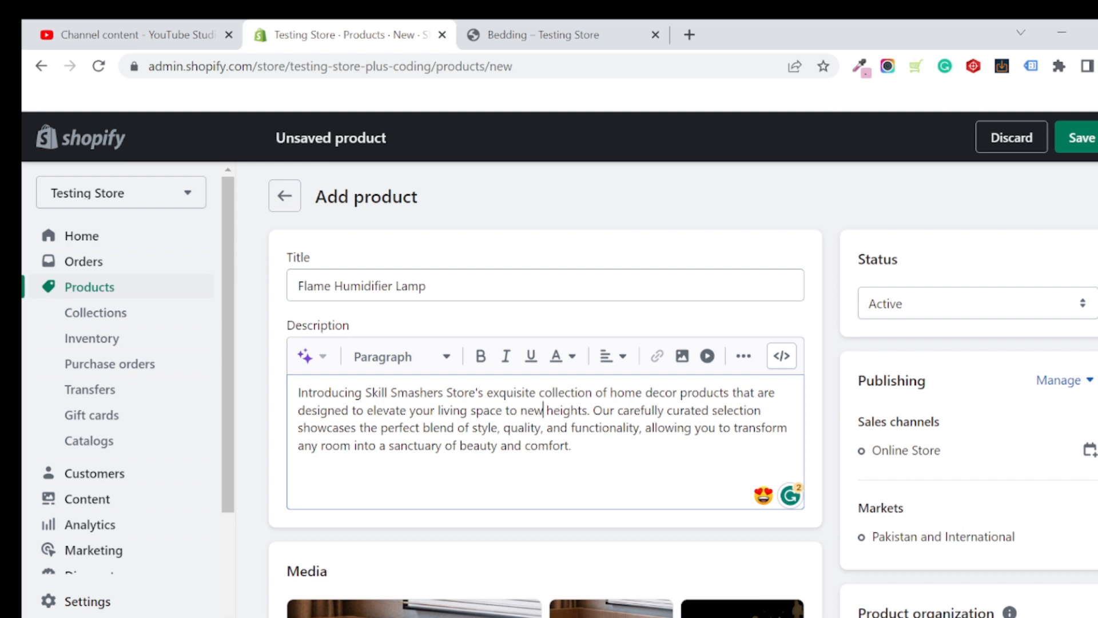
{"action": "left_click", "coordinate": [1093, 146]}
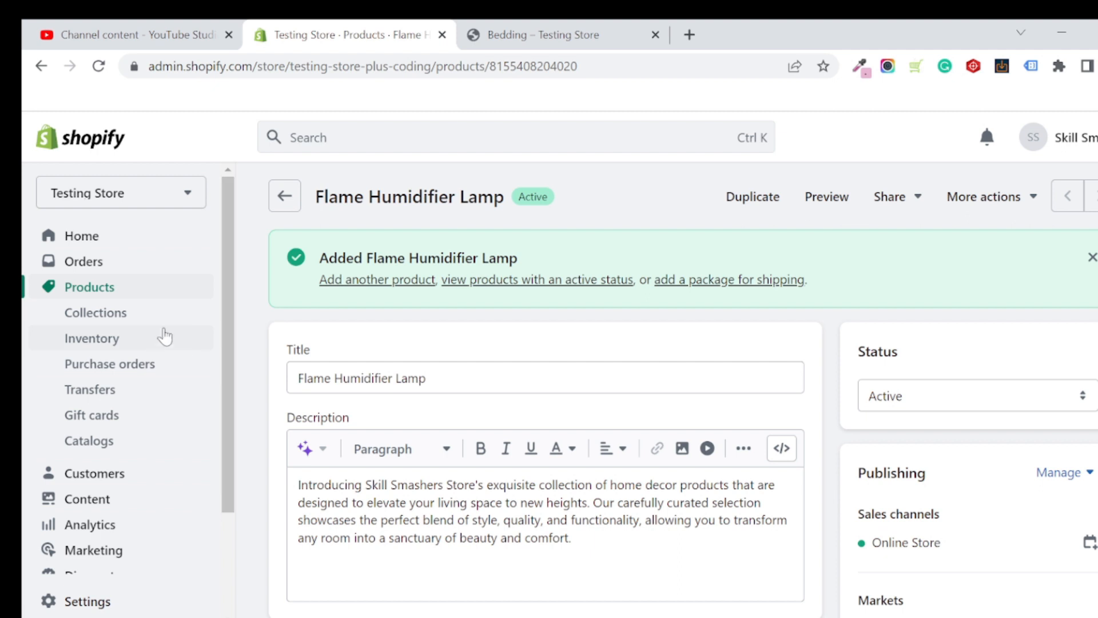
Step: Check the product counts in the collections list and the Flame Humidifier Lamp's entry in the products list
{"action": "left_click", "coordinate": [120, 315]}
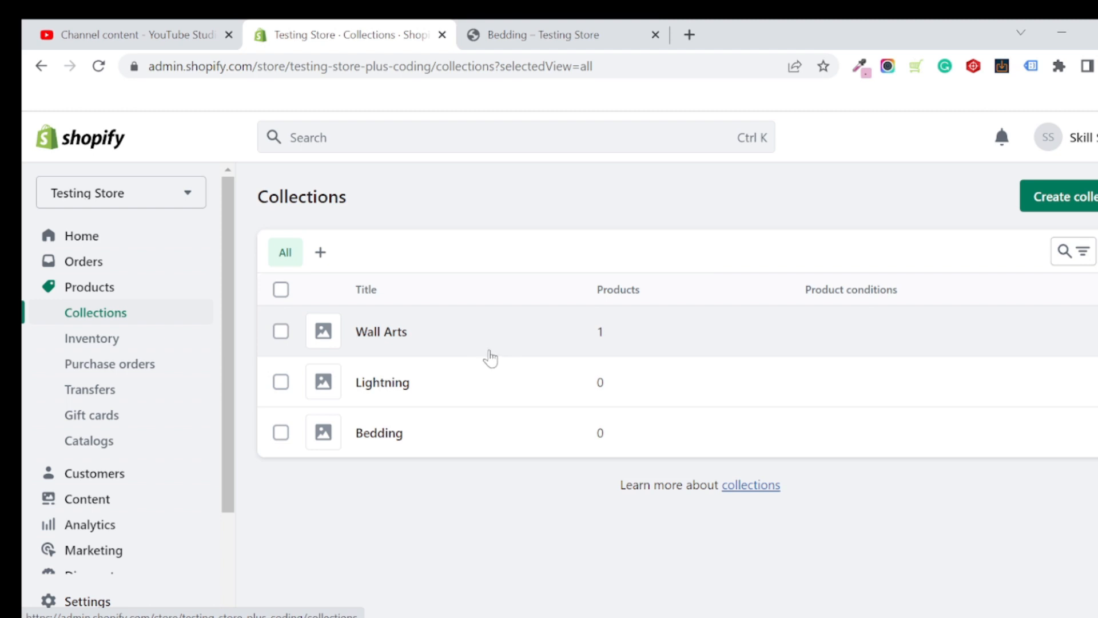
{"action": "left_click", "coordinate": [135, 292]}
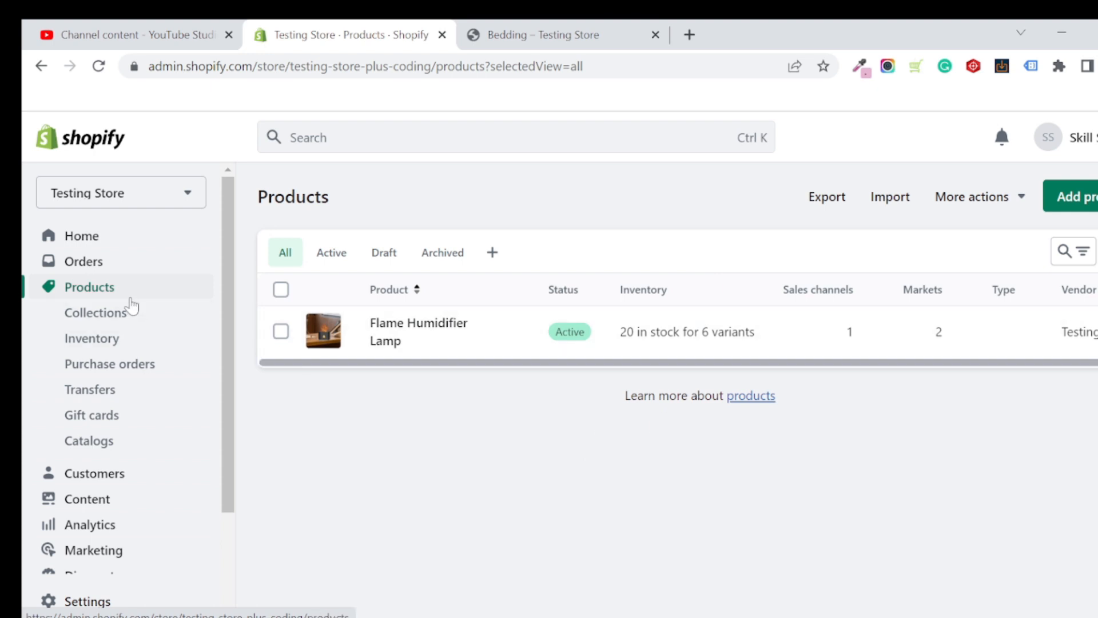
{"action": "left_click", "coordinate": [281, 331]}
{"action": "left_click", "coordinate": [280, 331]}
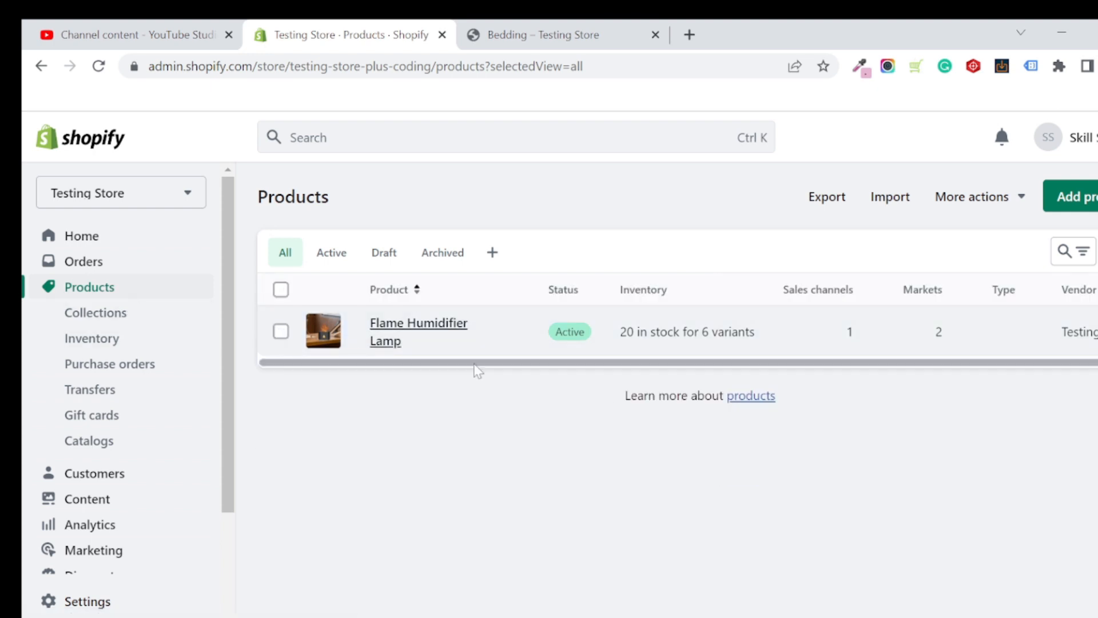